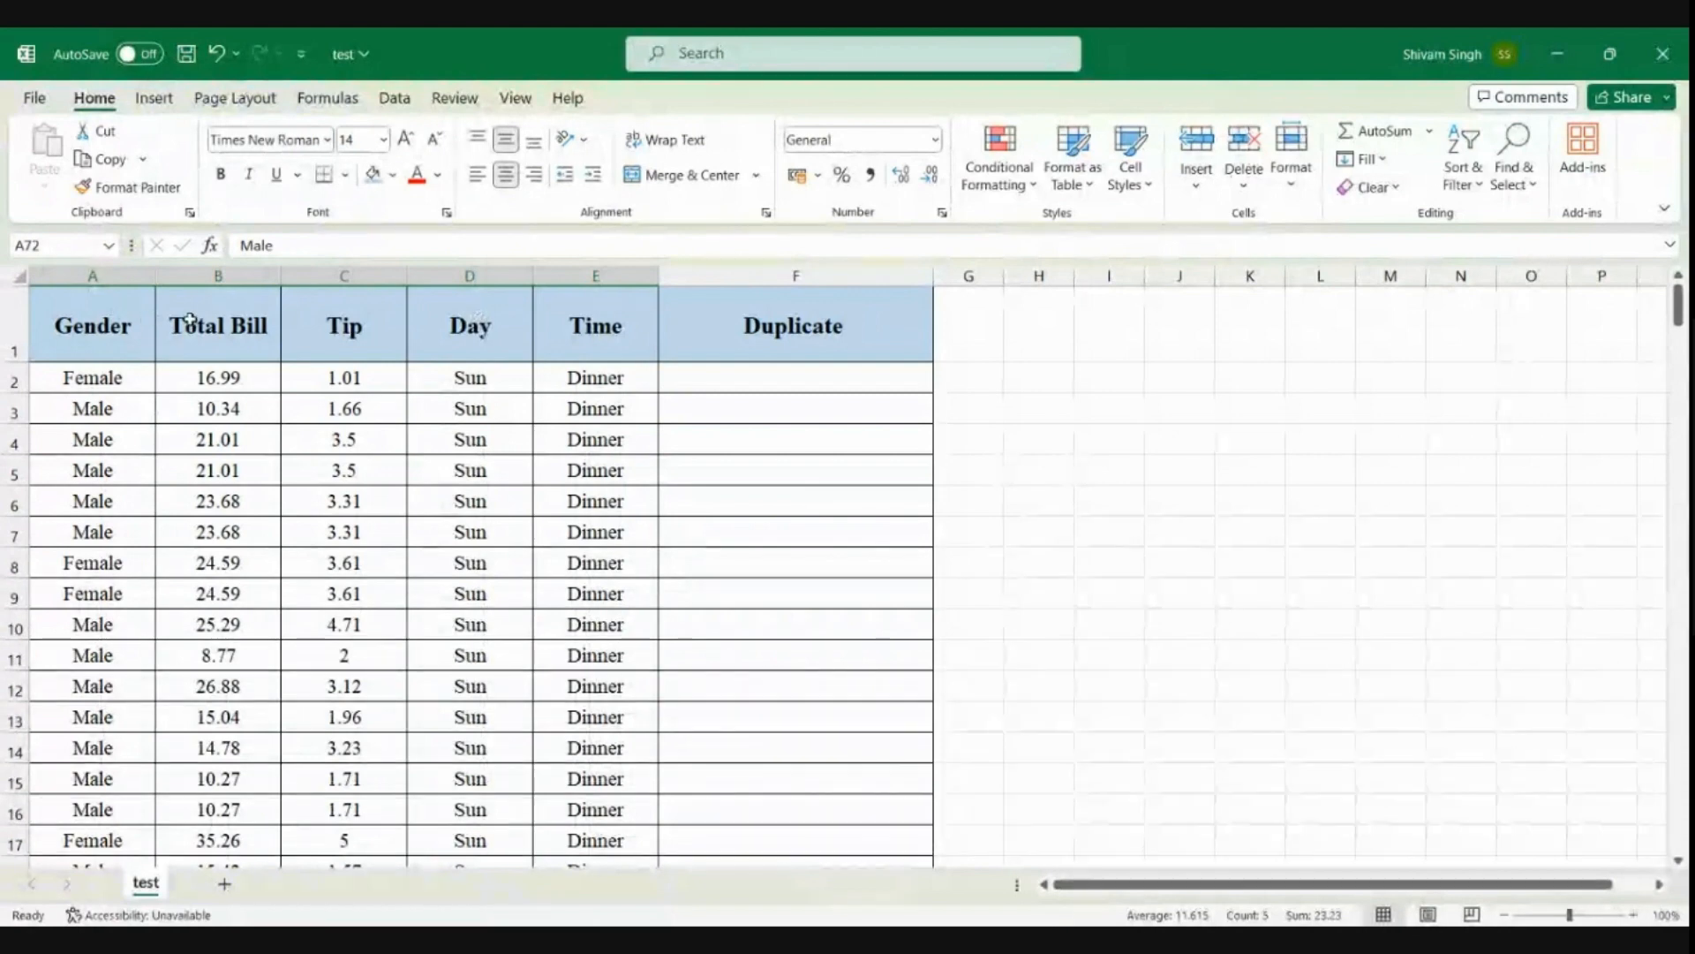
pyautogui.click(123, 347)
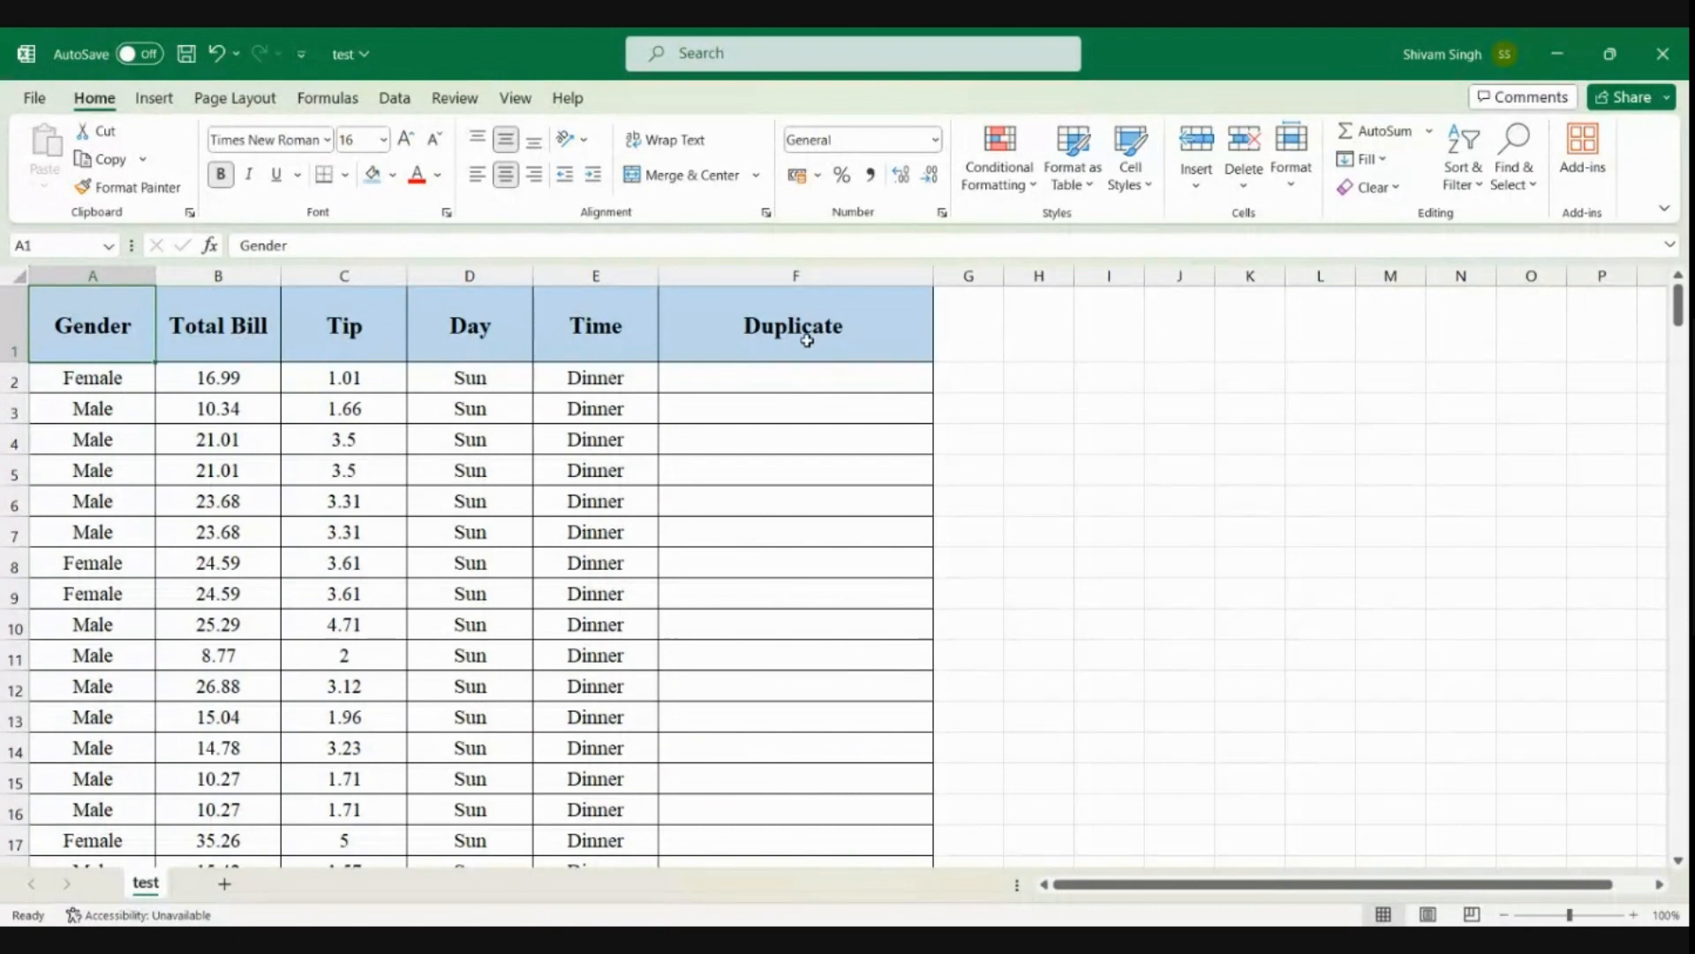
pyautogui.press('BackSpace')
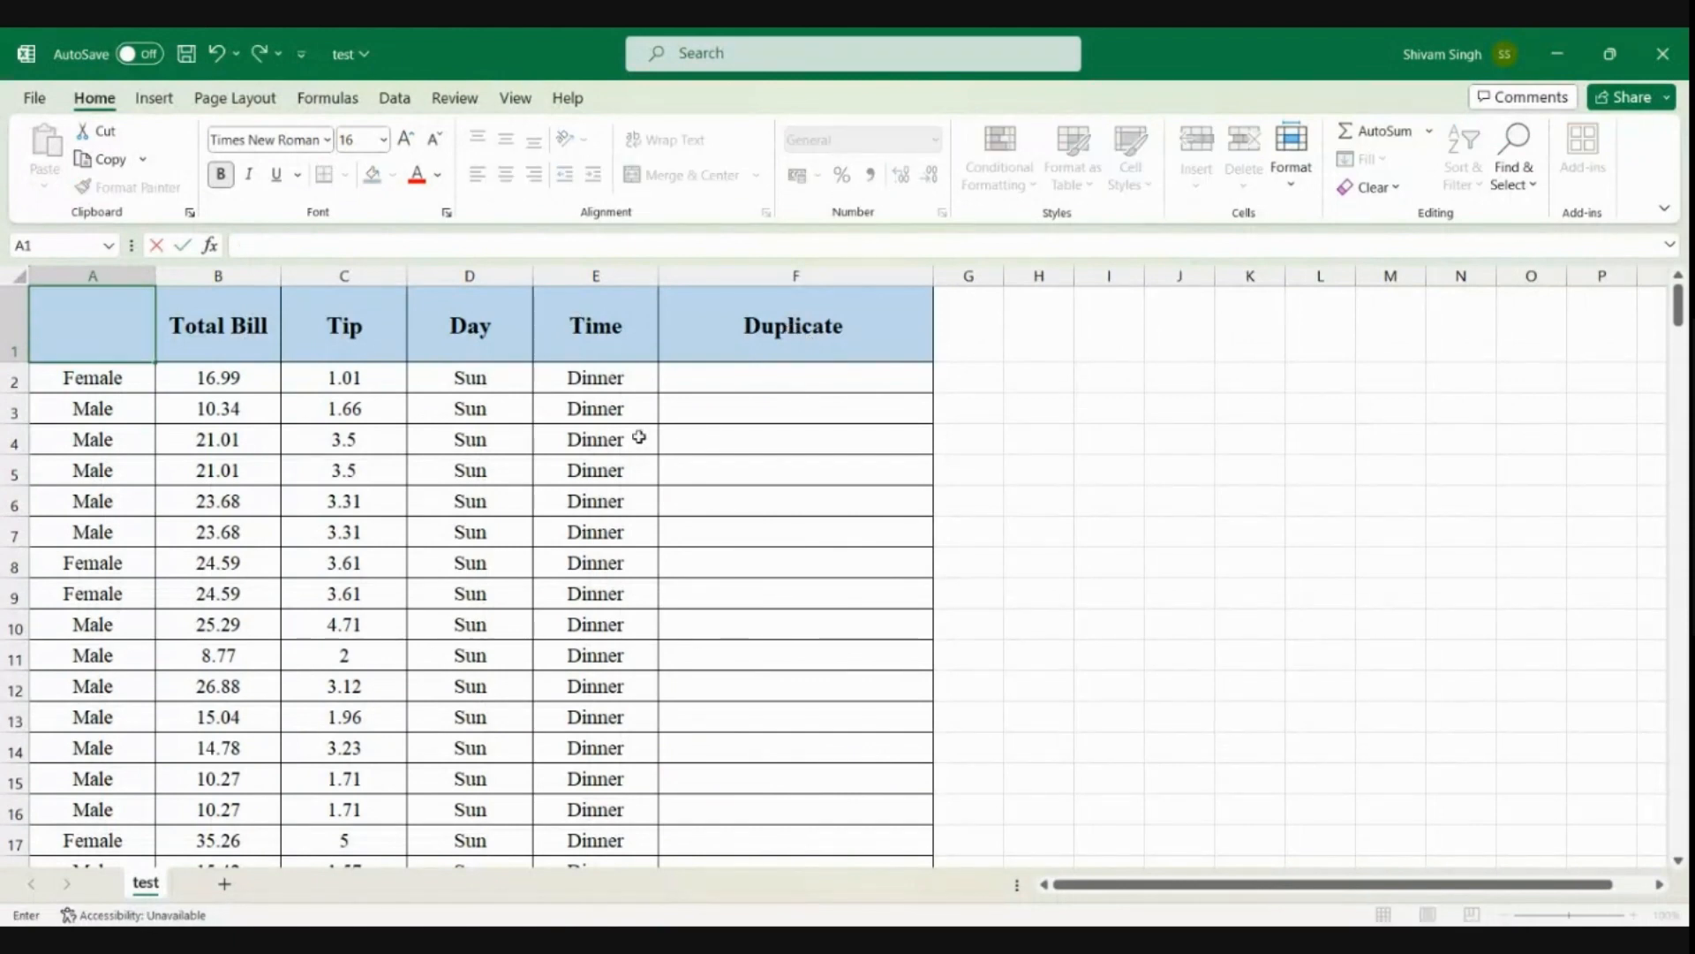
pyautogui.press('Escape')
pyautogui.click(287, 551)
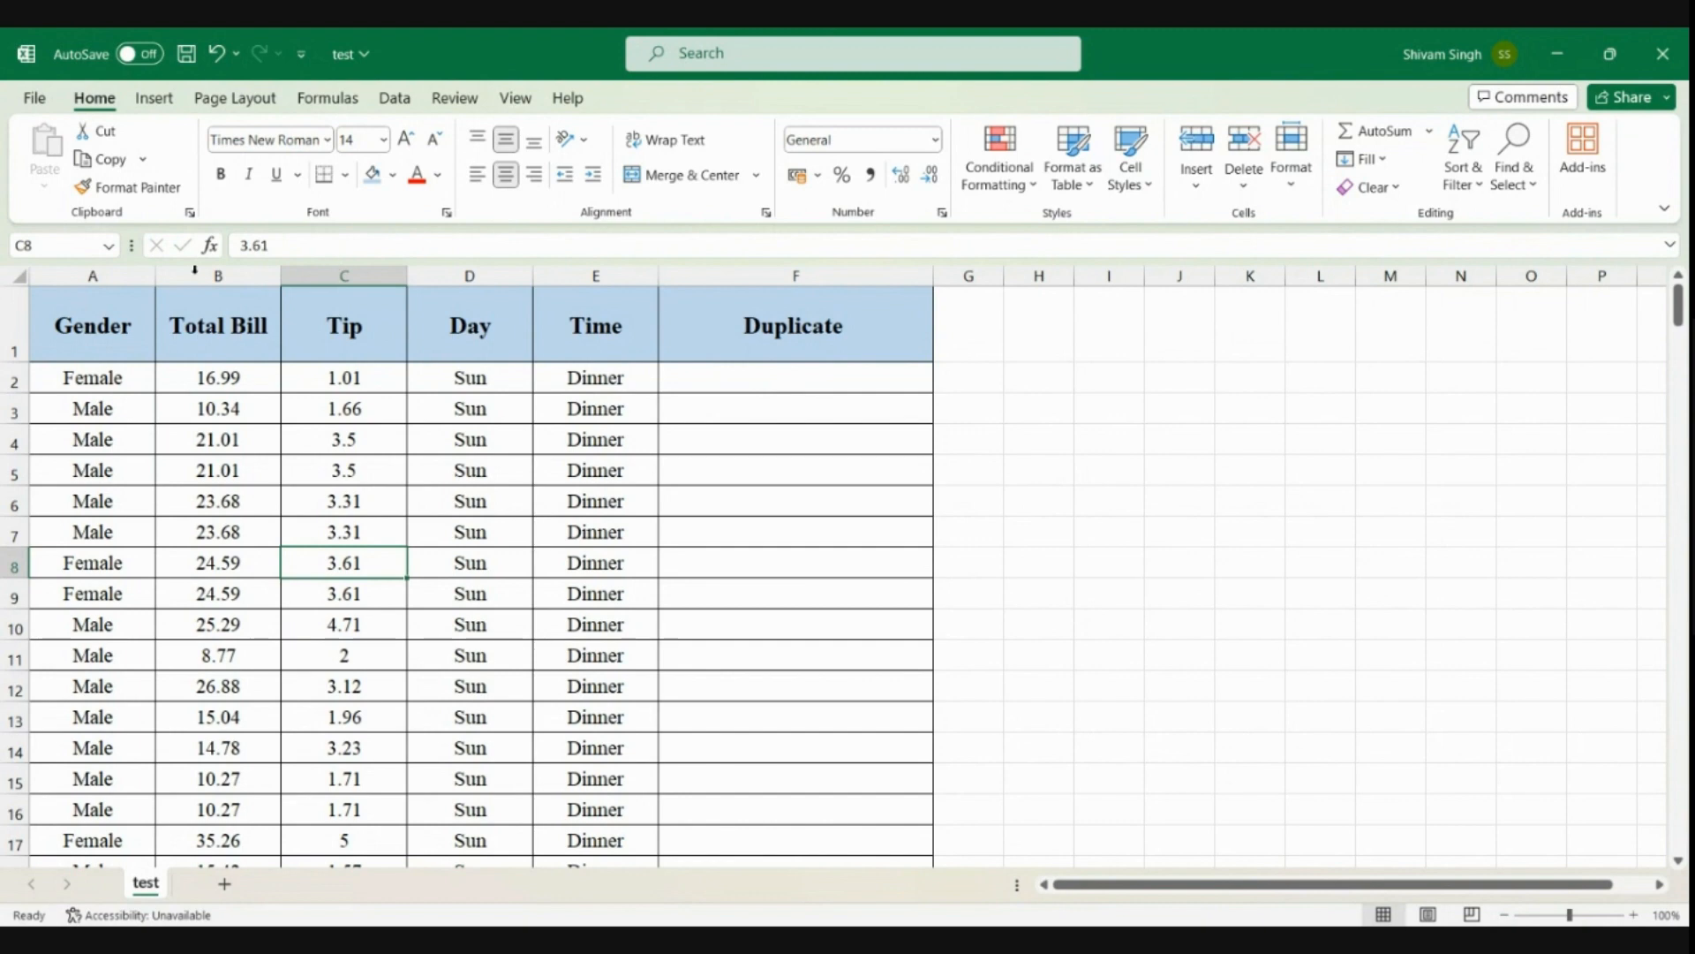
# Sort columns A to F by Gender on cell values from A to Z, treating the first row as headers
pyautogui.moveTo(89, 275)
pyautogui.mouseDown()
pyautogui.moveTo(324, 314)
pyautogui.moveTo(731, 283)
pyautogui.mouseUp()
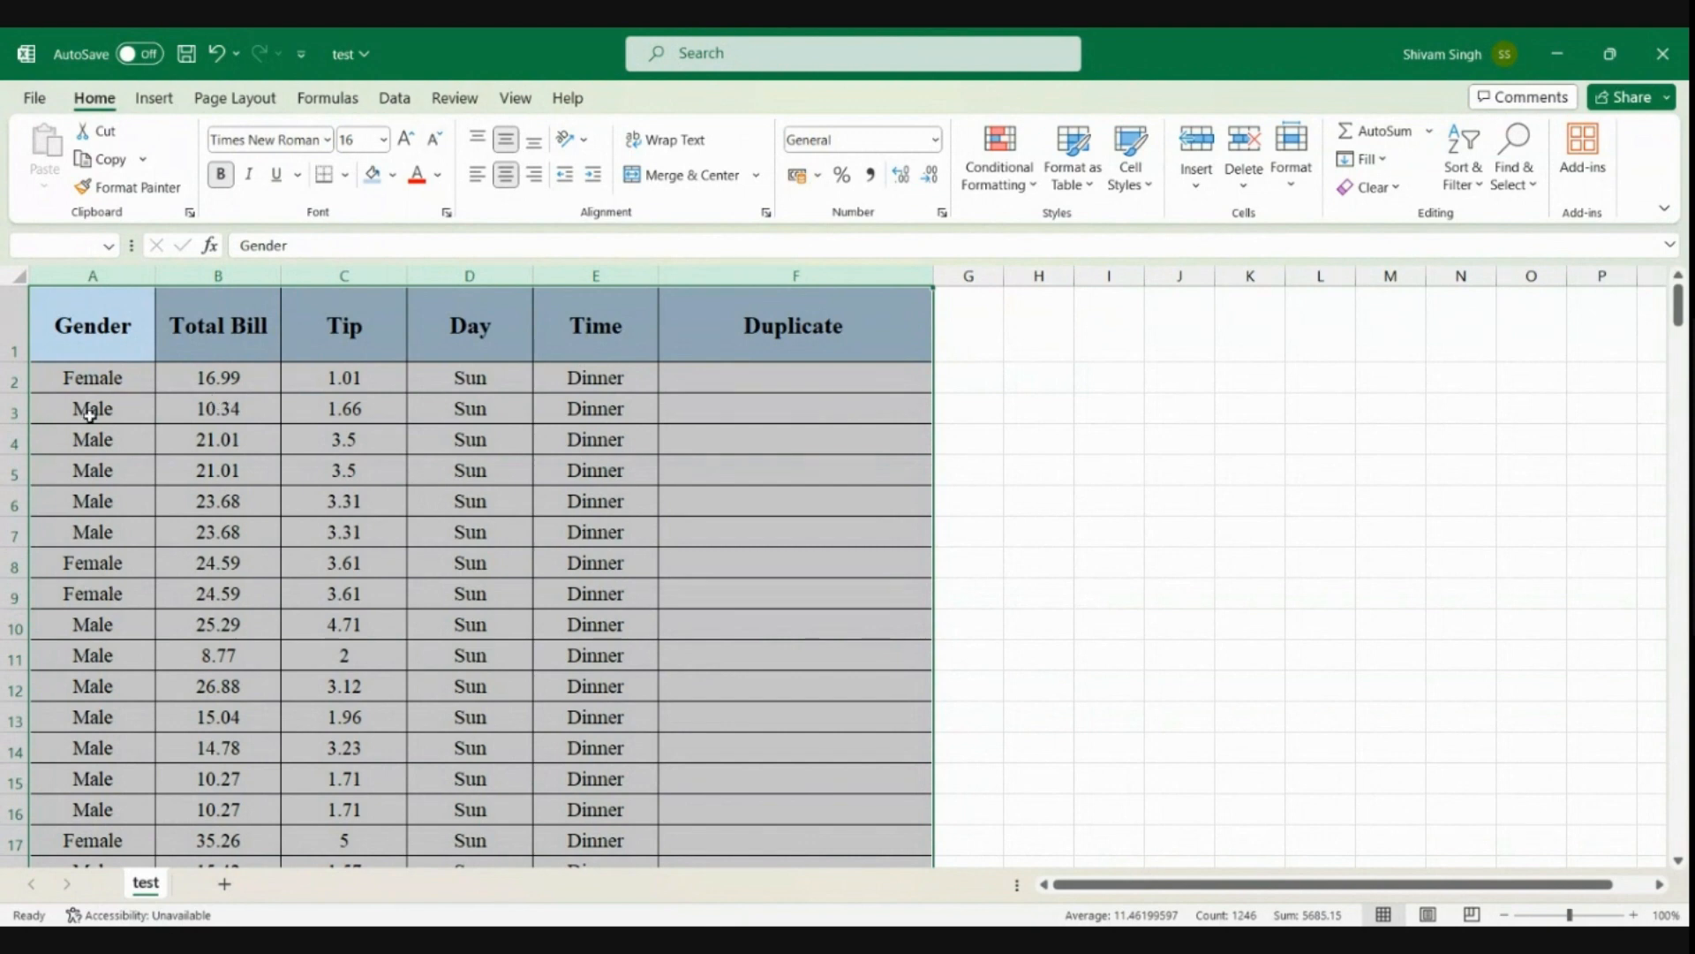
pyautogui.click(393, 99)
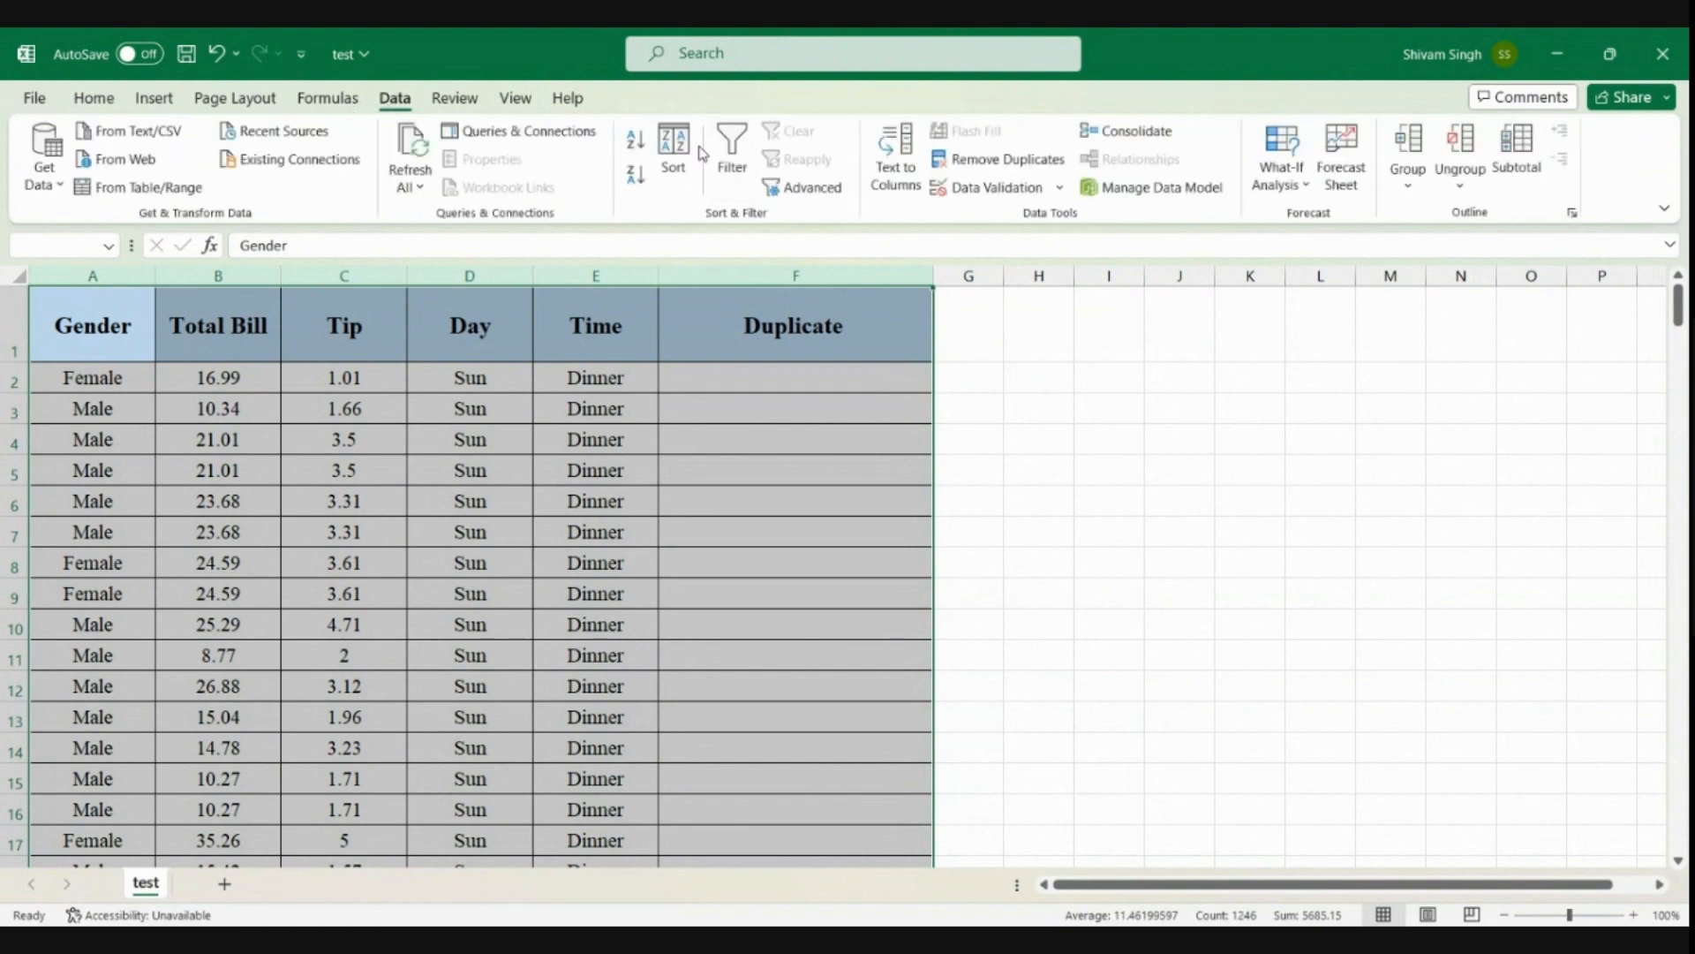
pyautogui.click(676, 155)
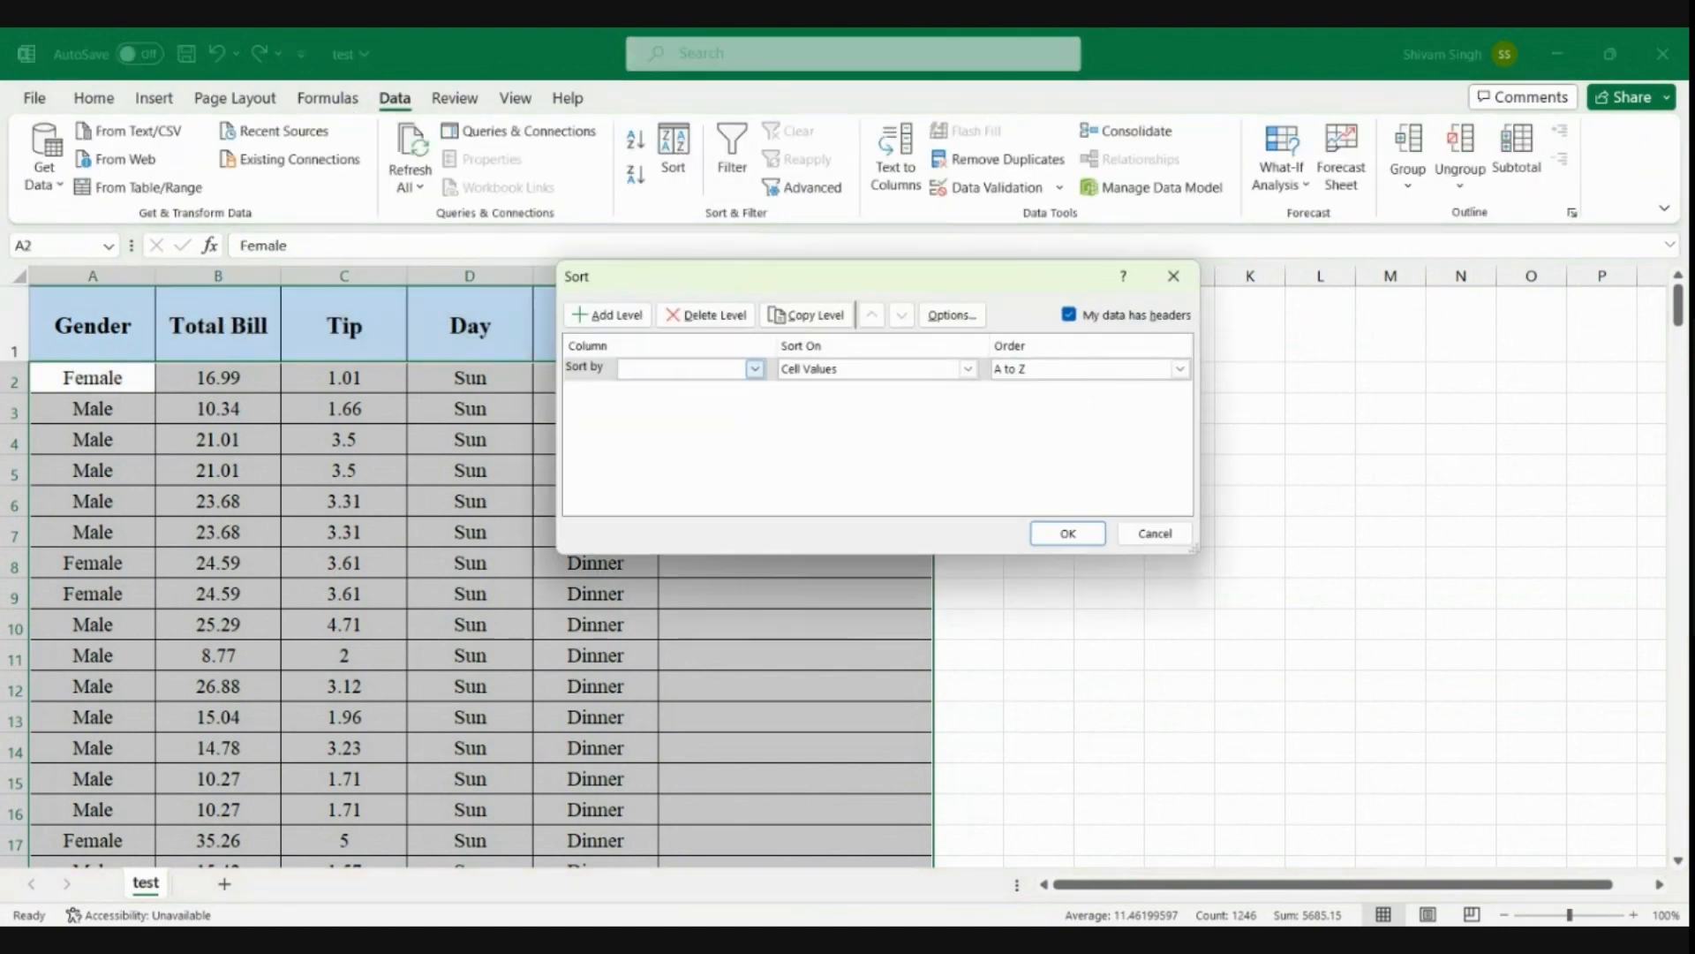
pyautogui.click(755, 368)
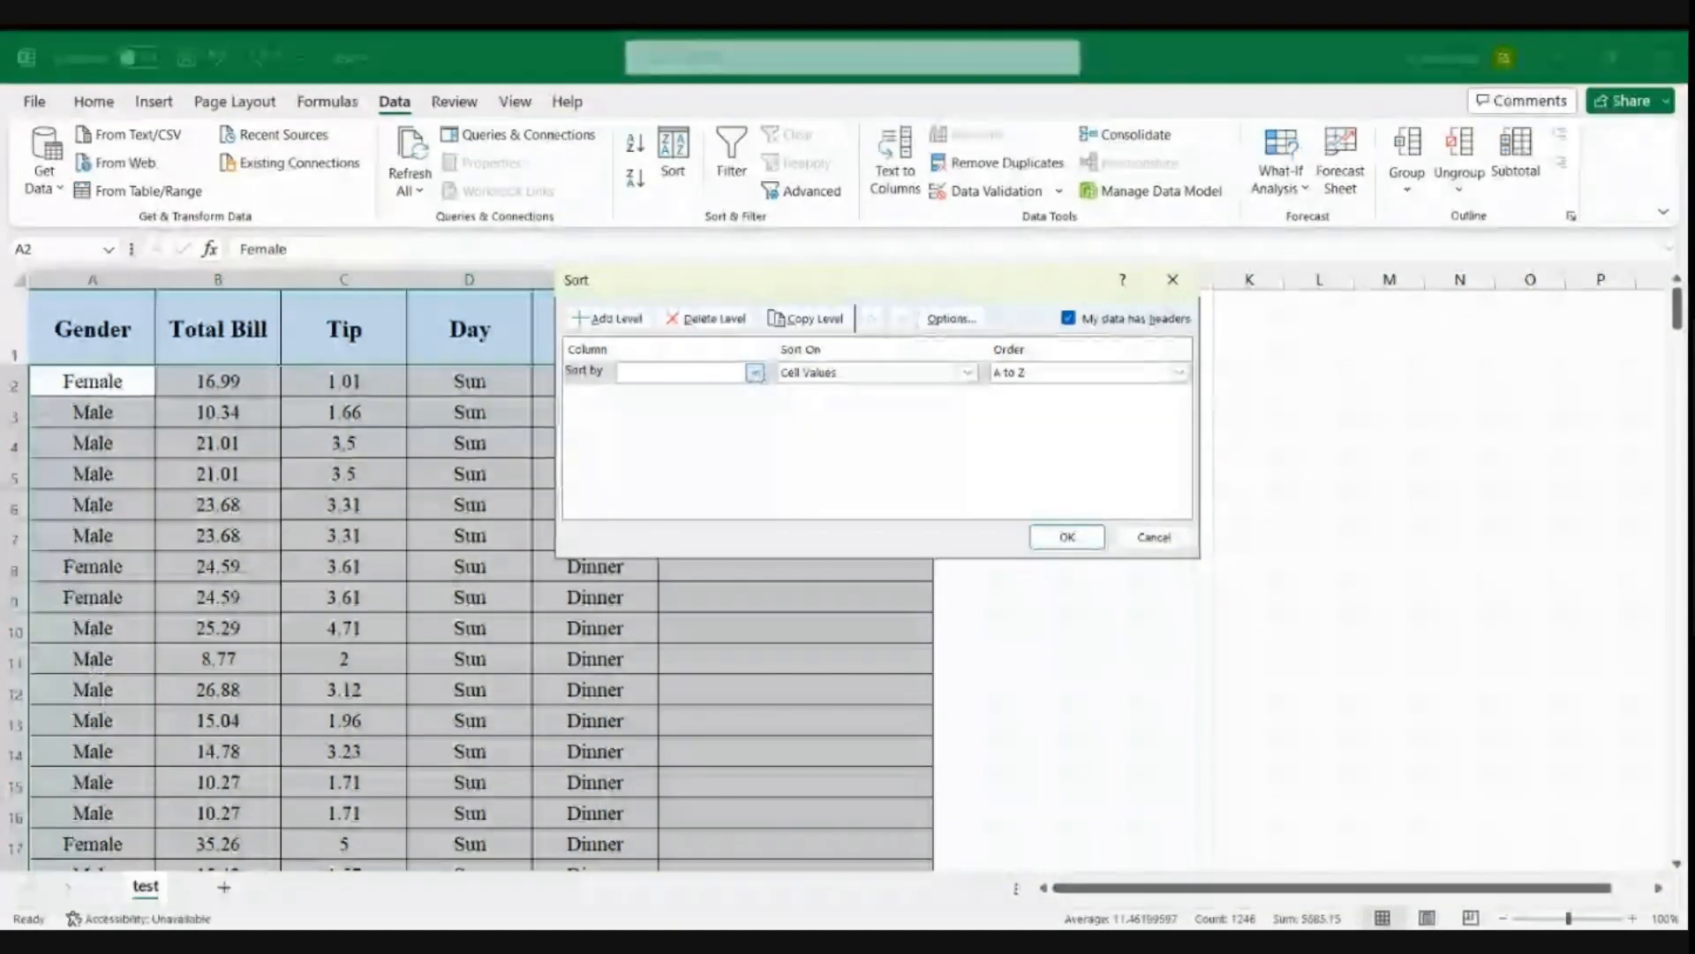
pyautogui.click(676, 399)
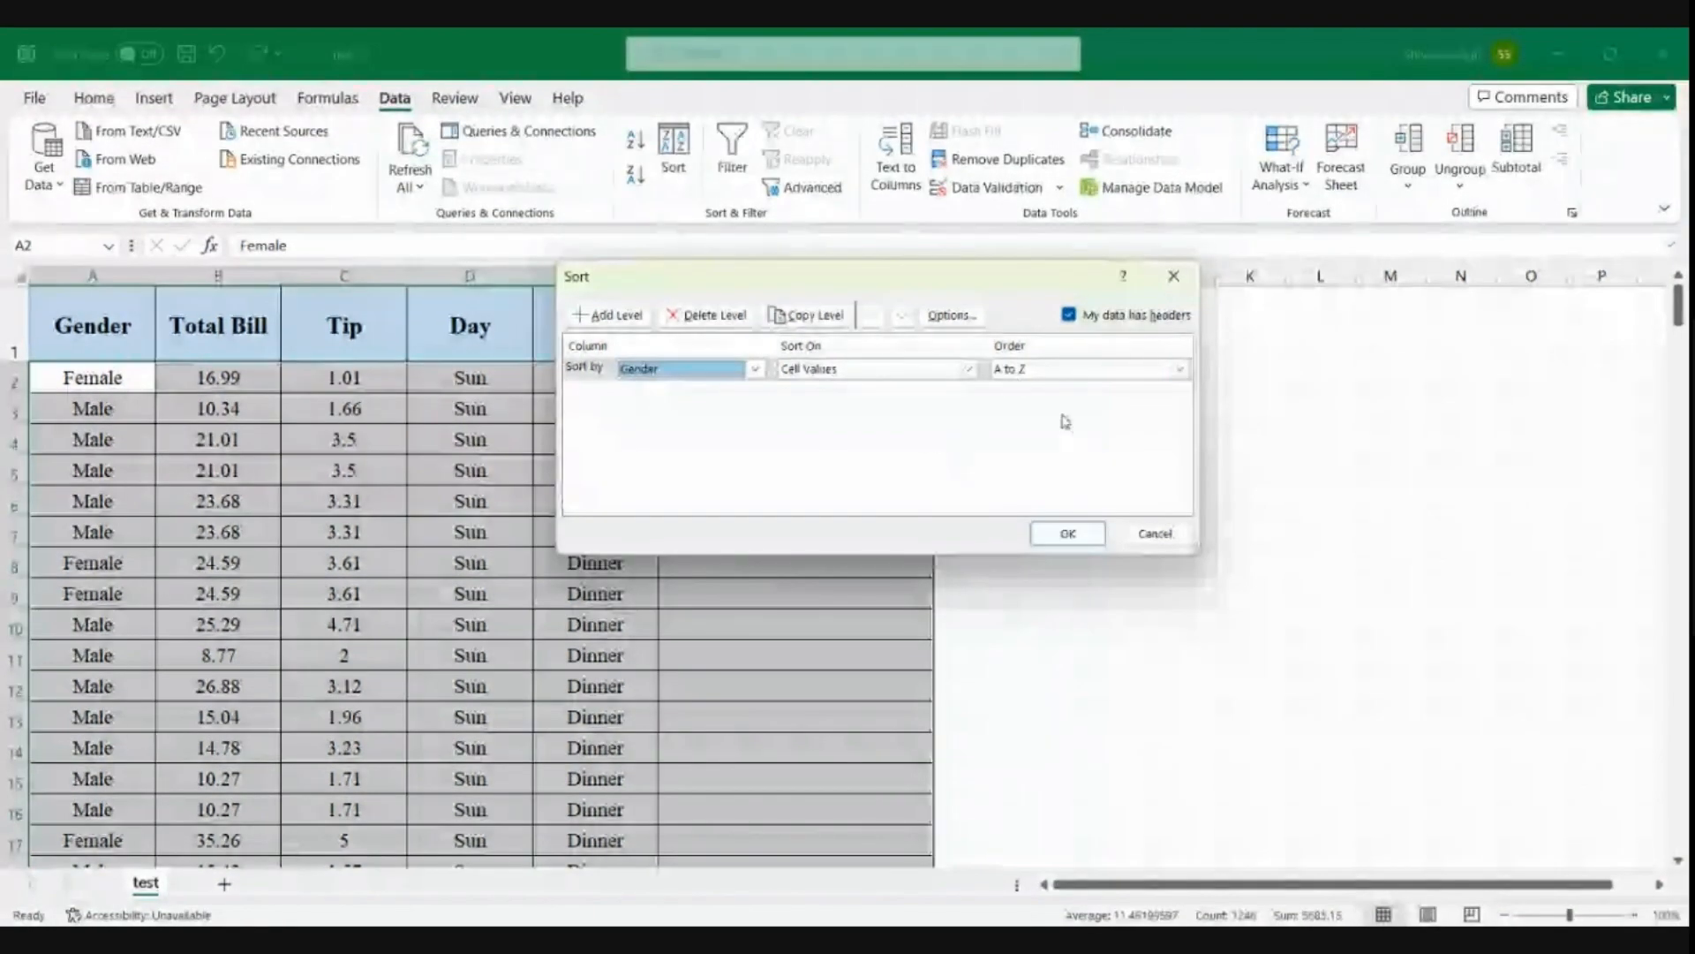
pyautogui.click(1064, 536)
# Look through the sorted rows to check the order of the Gender column and compare the first records
pyautogui.click(109, 454)
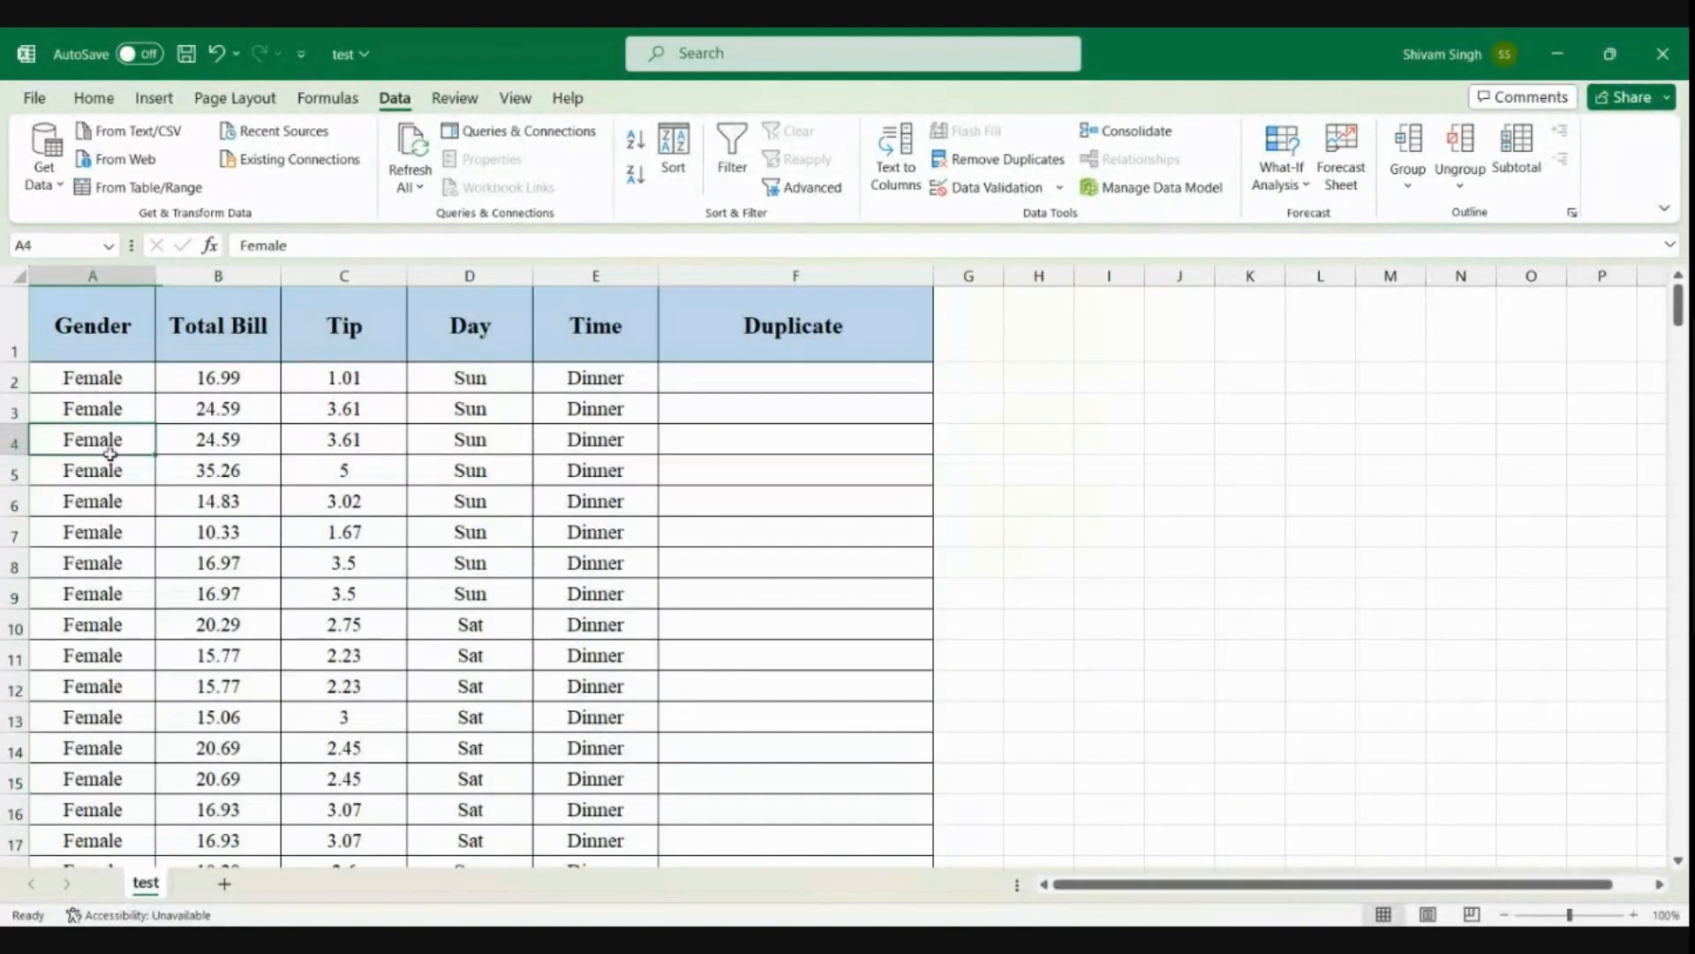
pyautogui.scroll(-11, 109, 453)
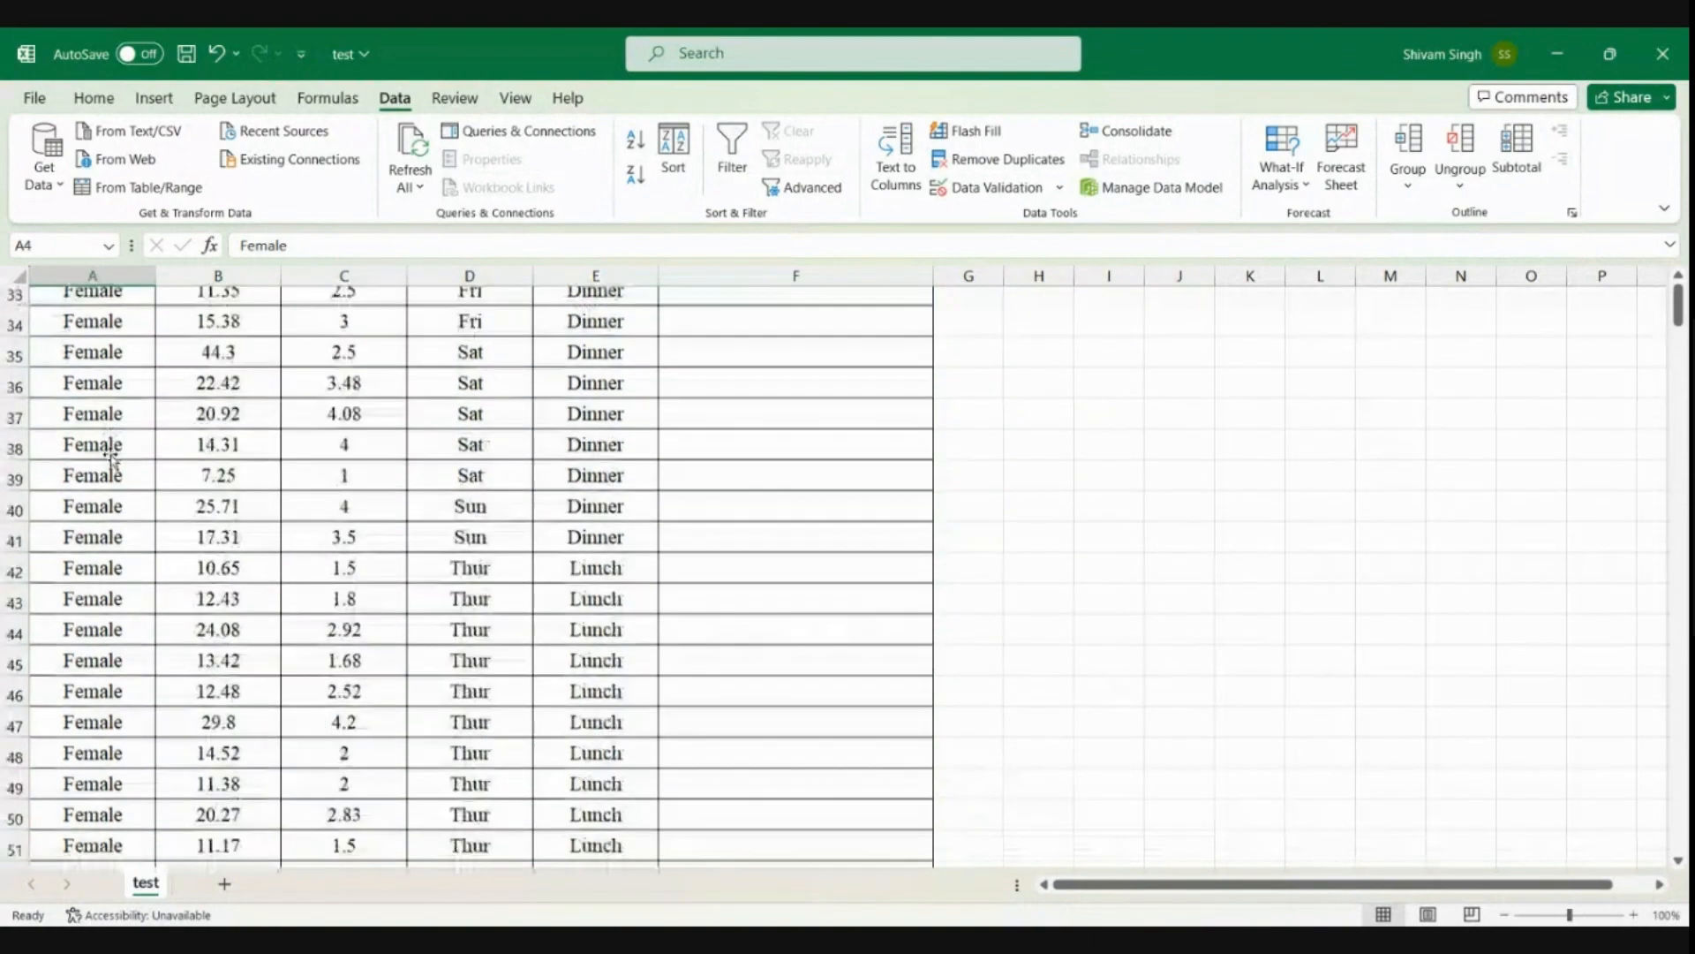
pyautogui.scroll(-19, 112, 454)
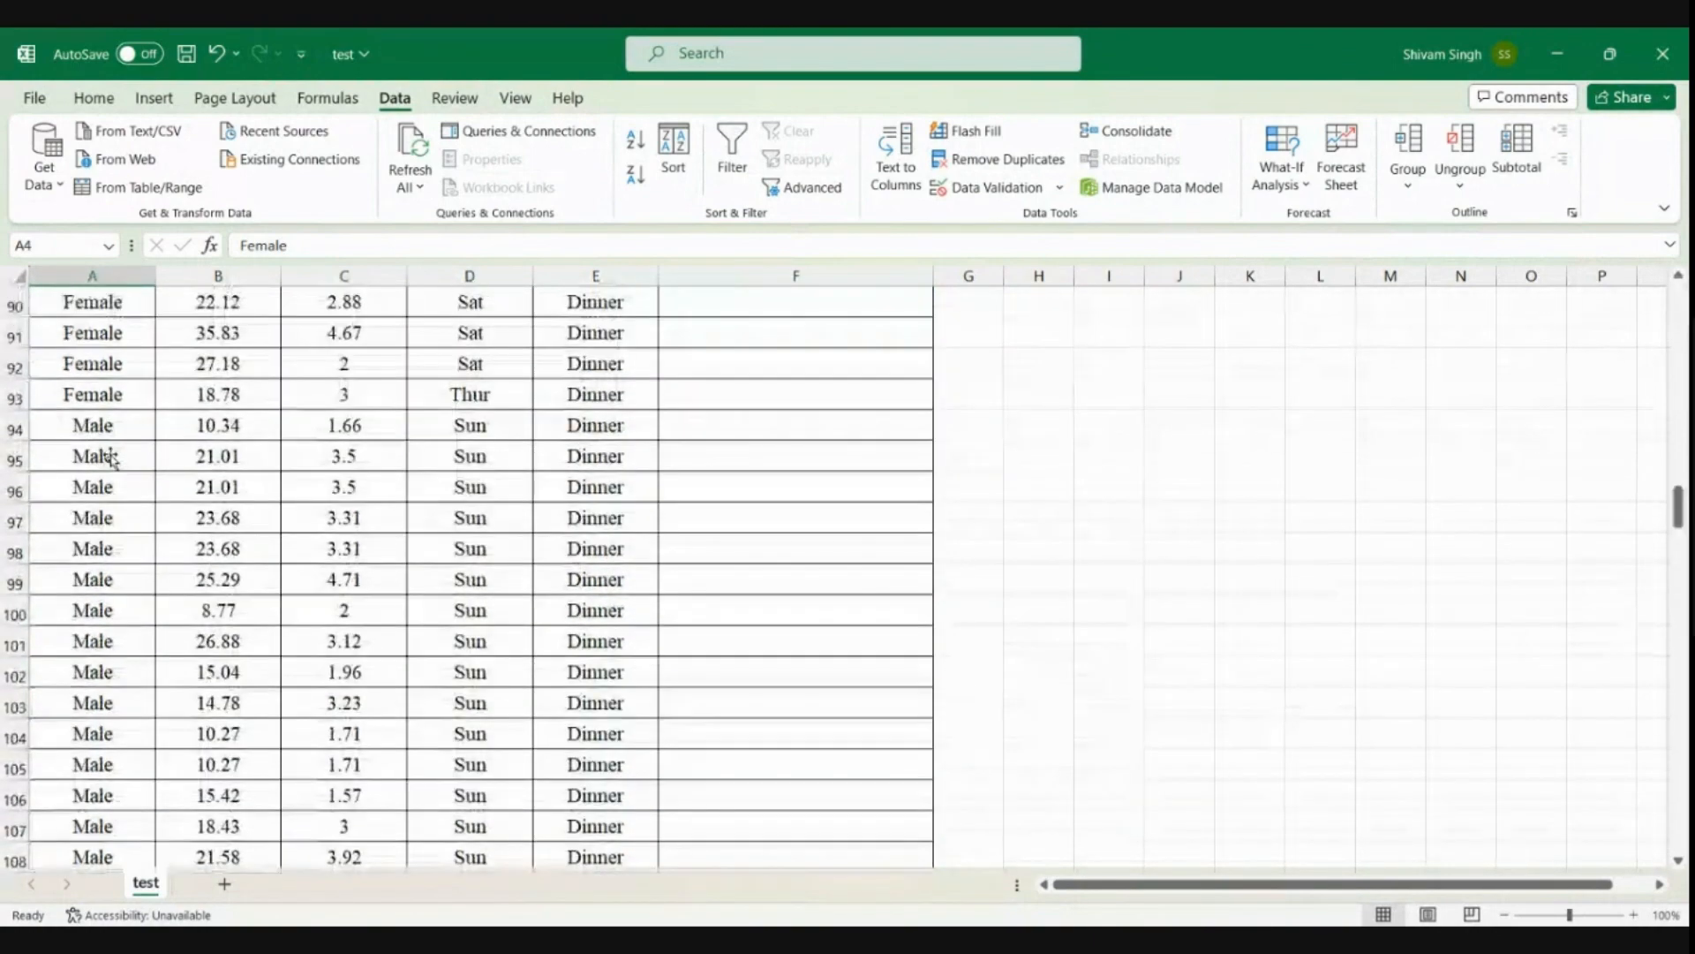
pyautogui.scroll(-5, 109, 456)
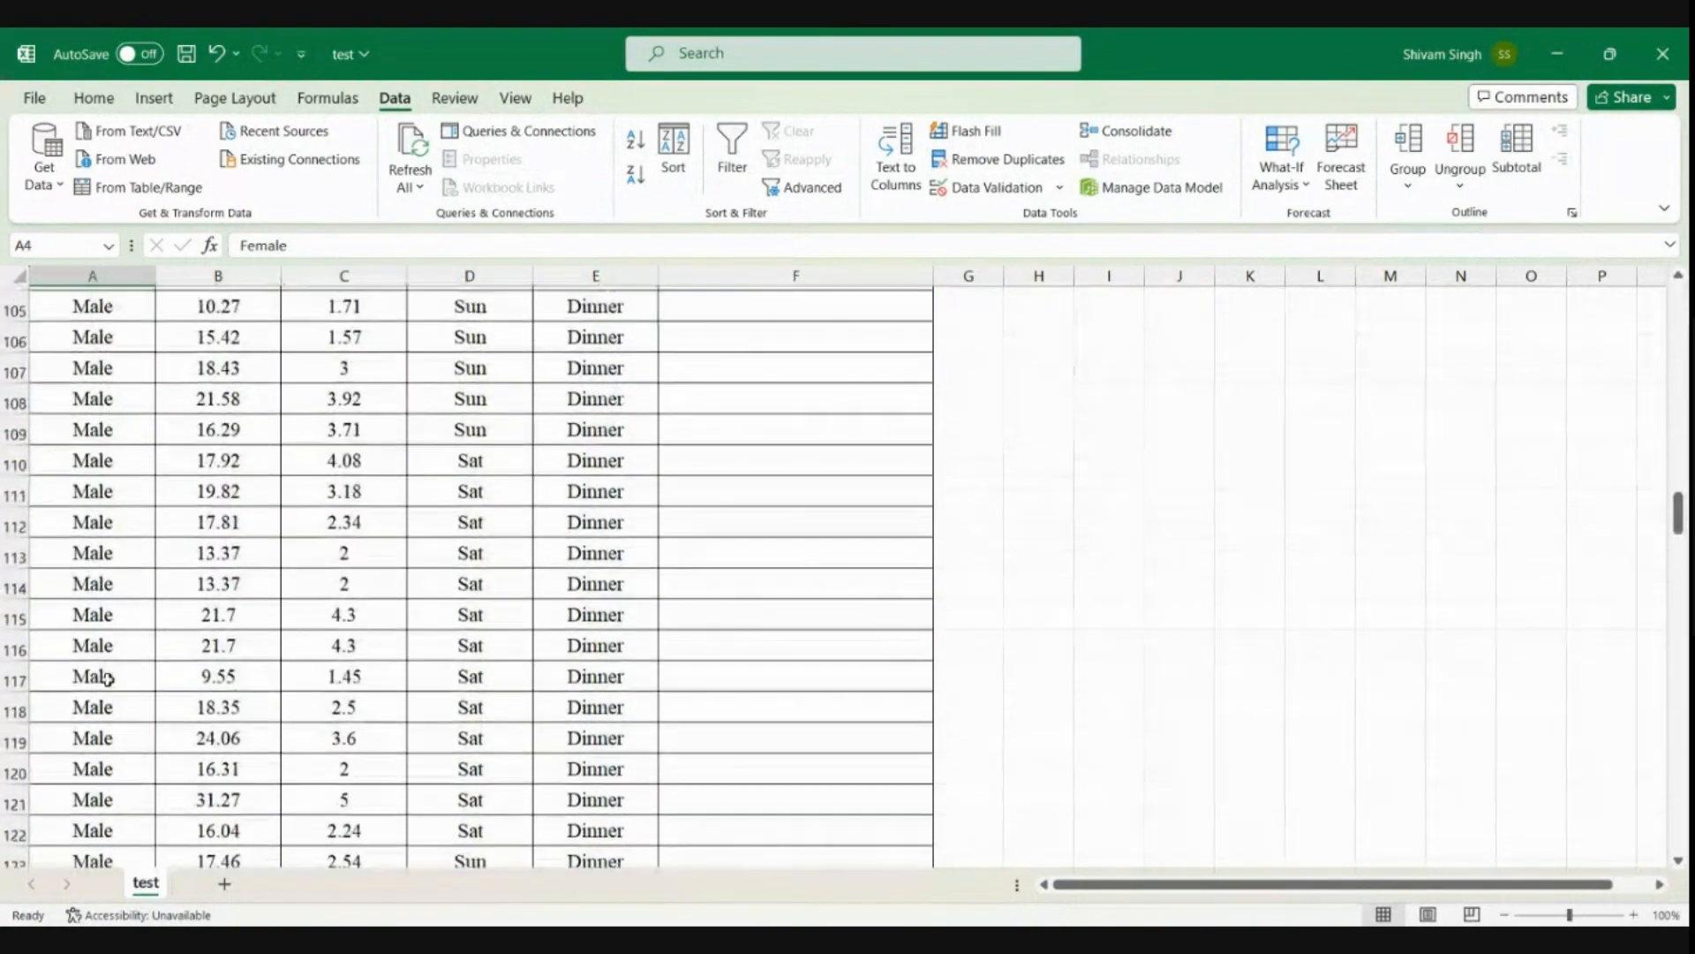
pyautogui.scroll(20, 107, 678)
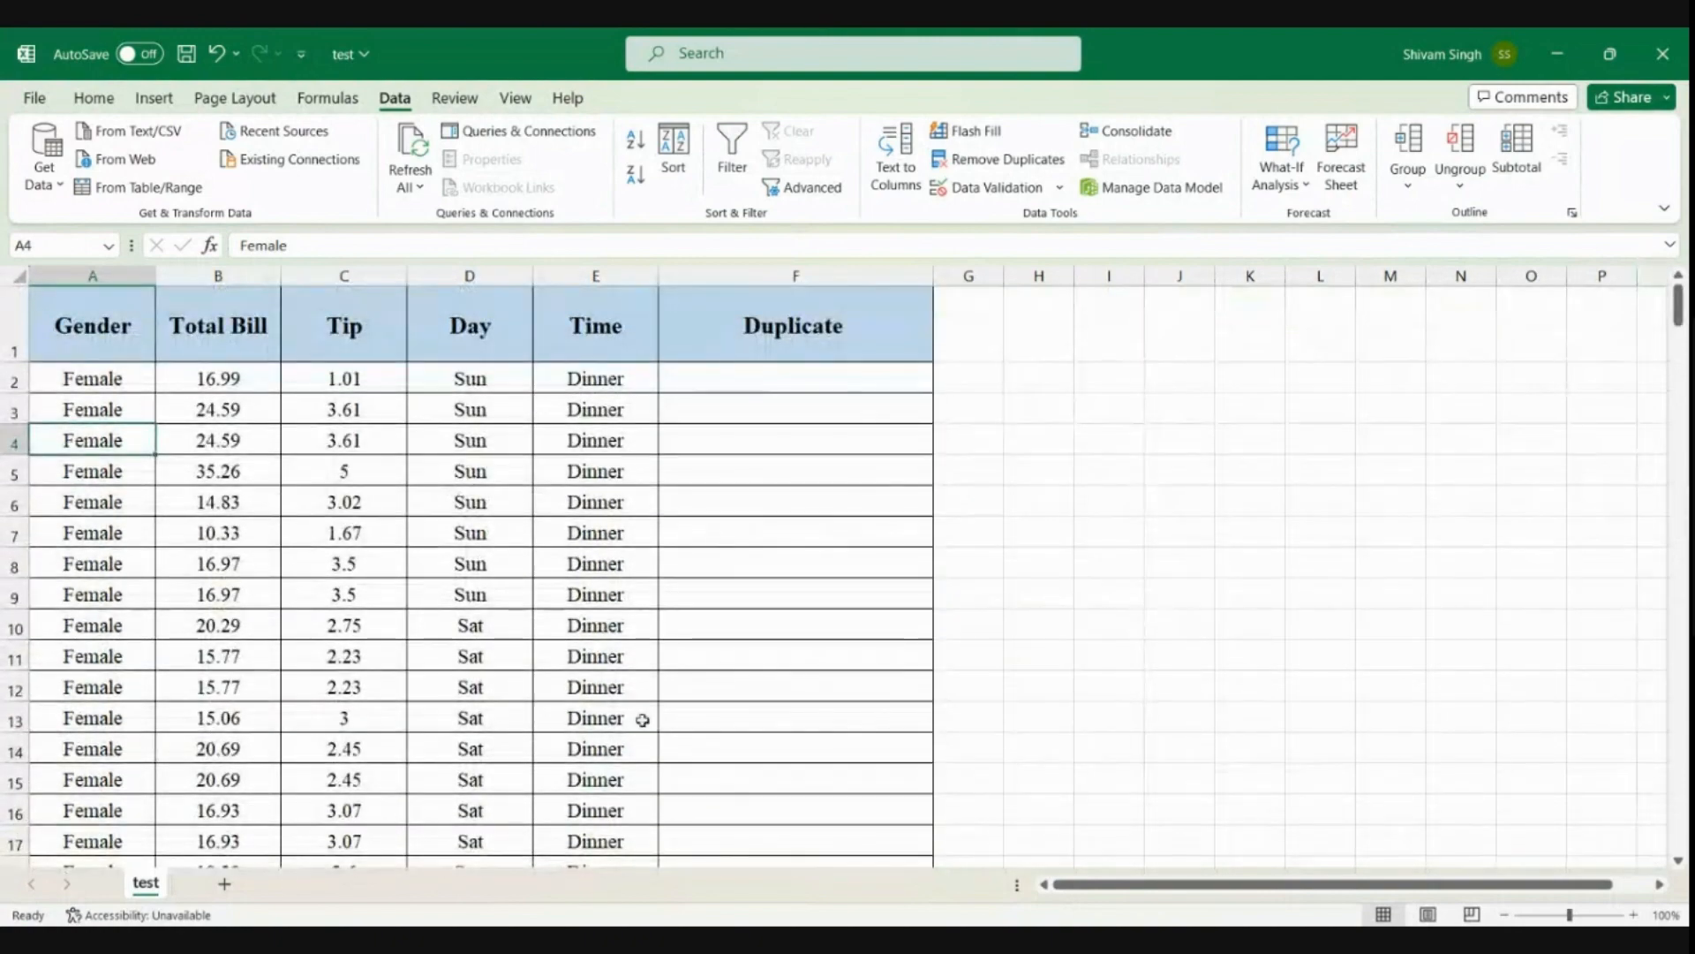
pyautogui.click(769, 379)
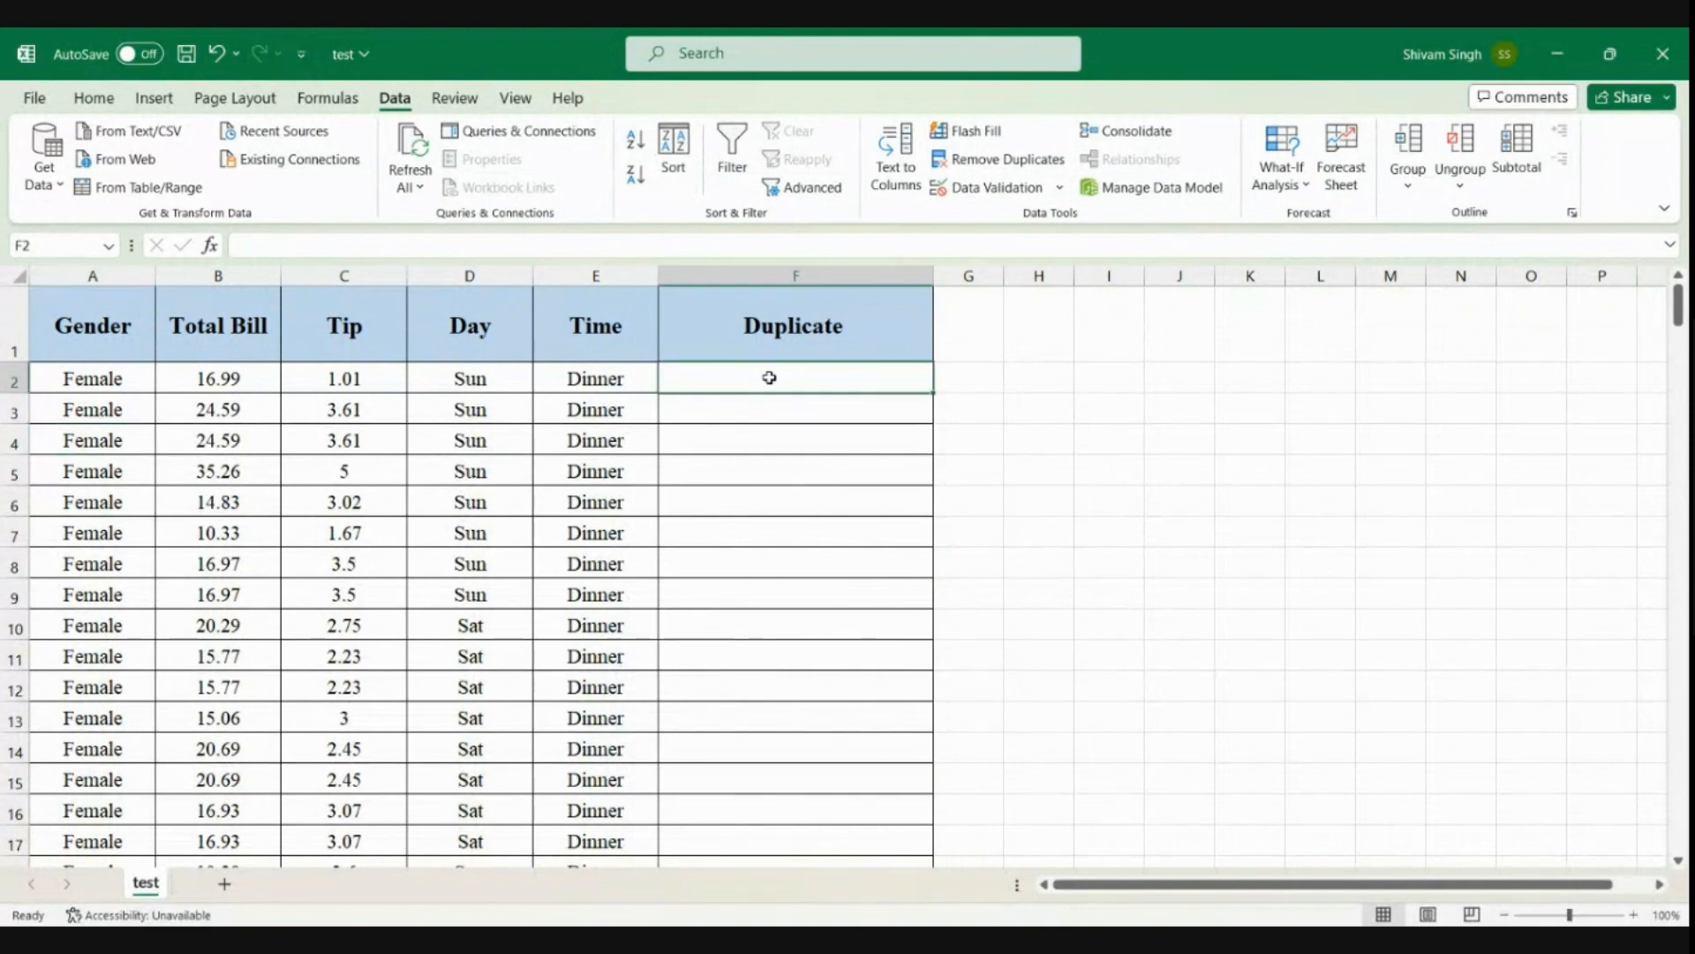
pyautogui.click(65, 405)
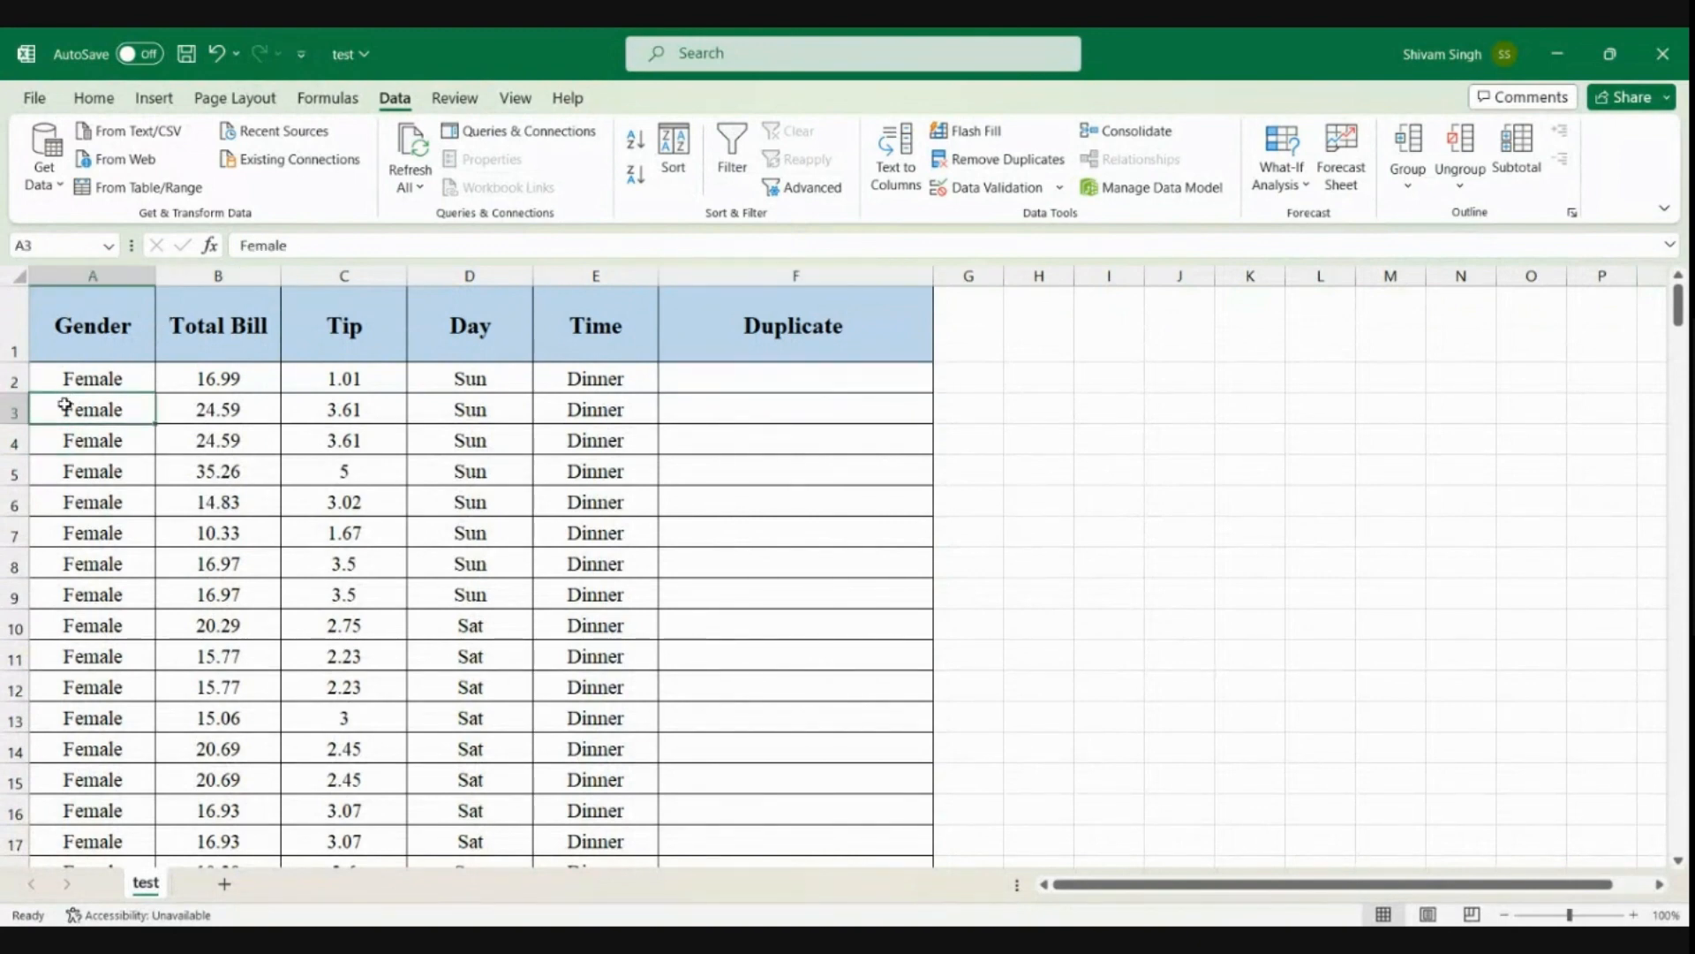
pyautogui.click(75, 377)
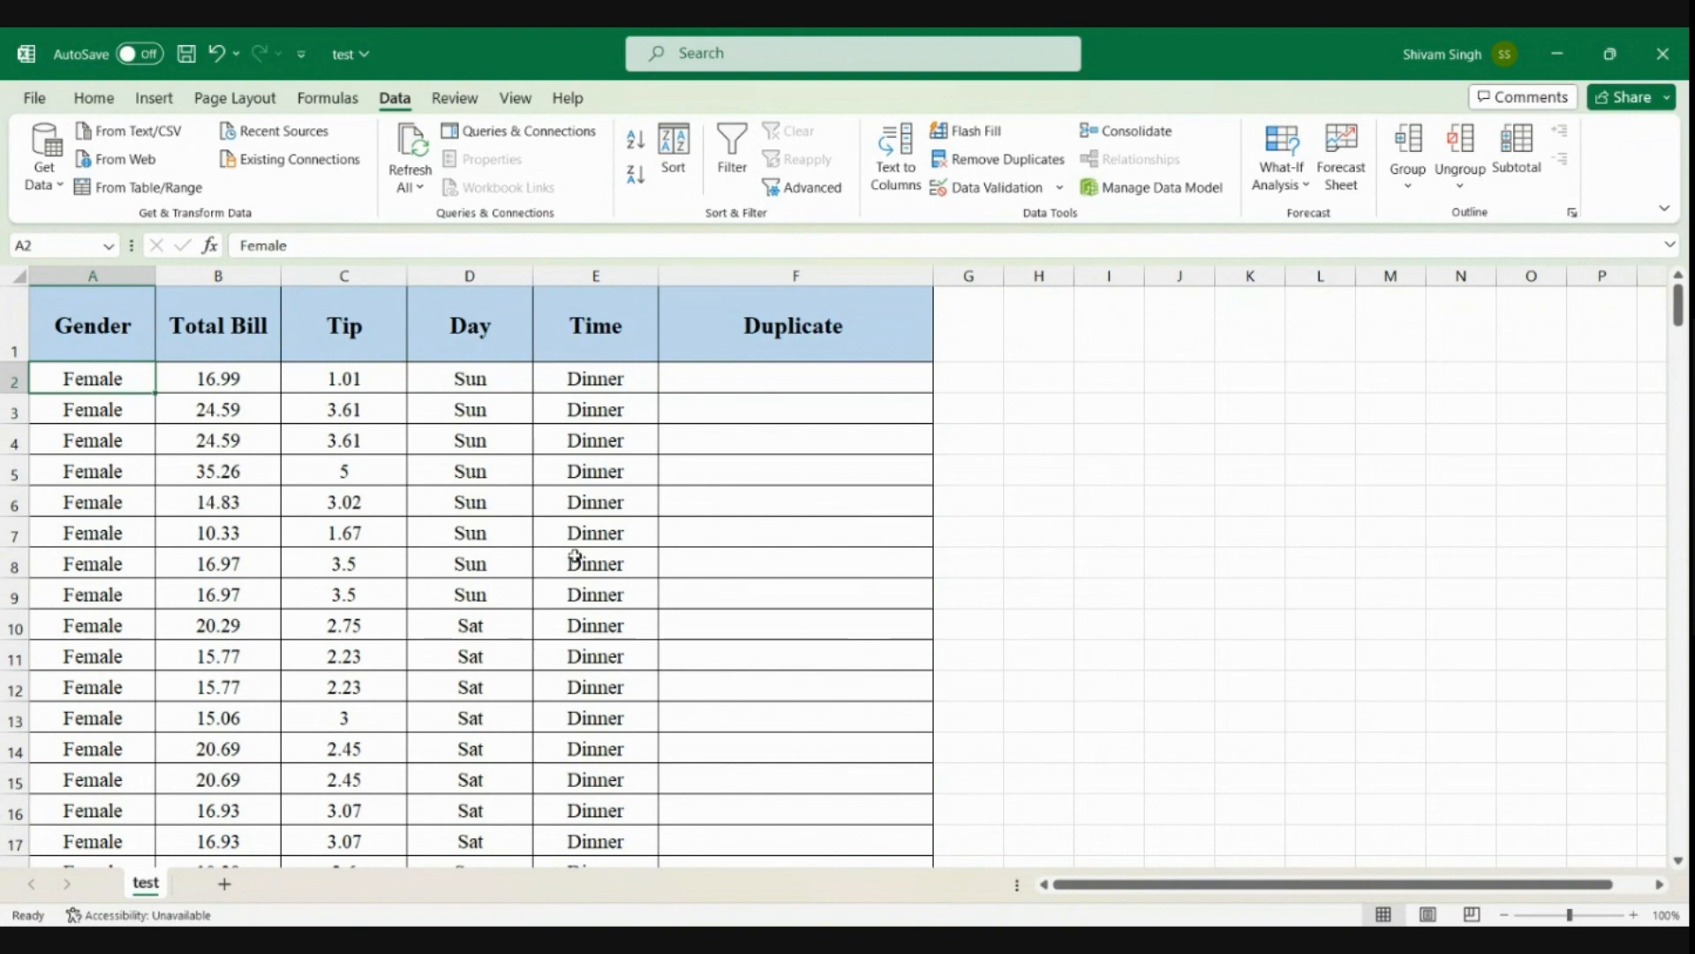
# Enter "not duplicate" in cell F2 for the first record in the Duplicate column
pyautogui.click(777, 389)
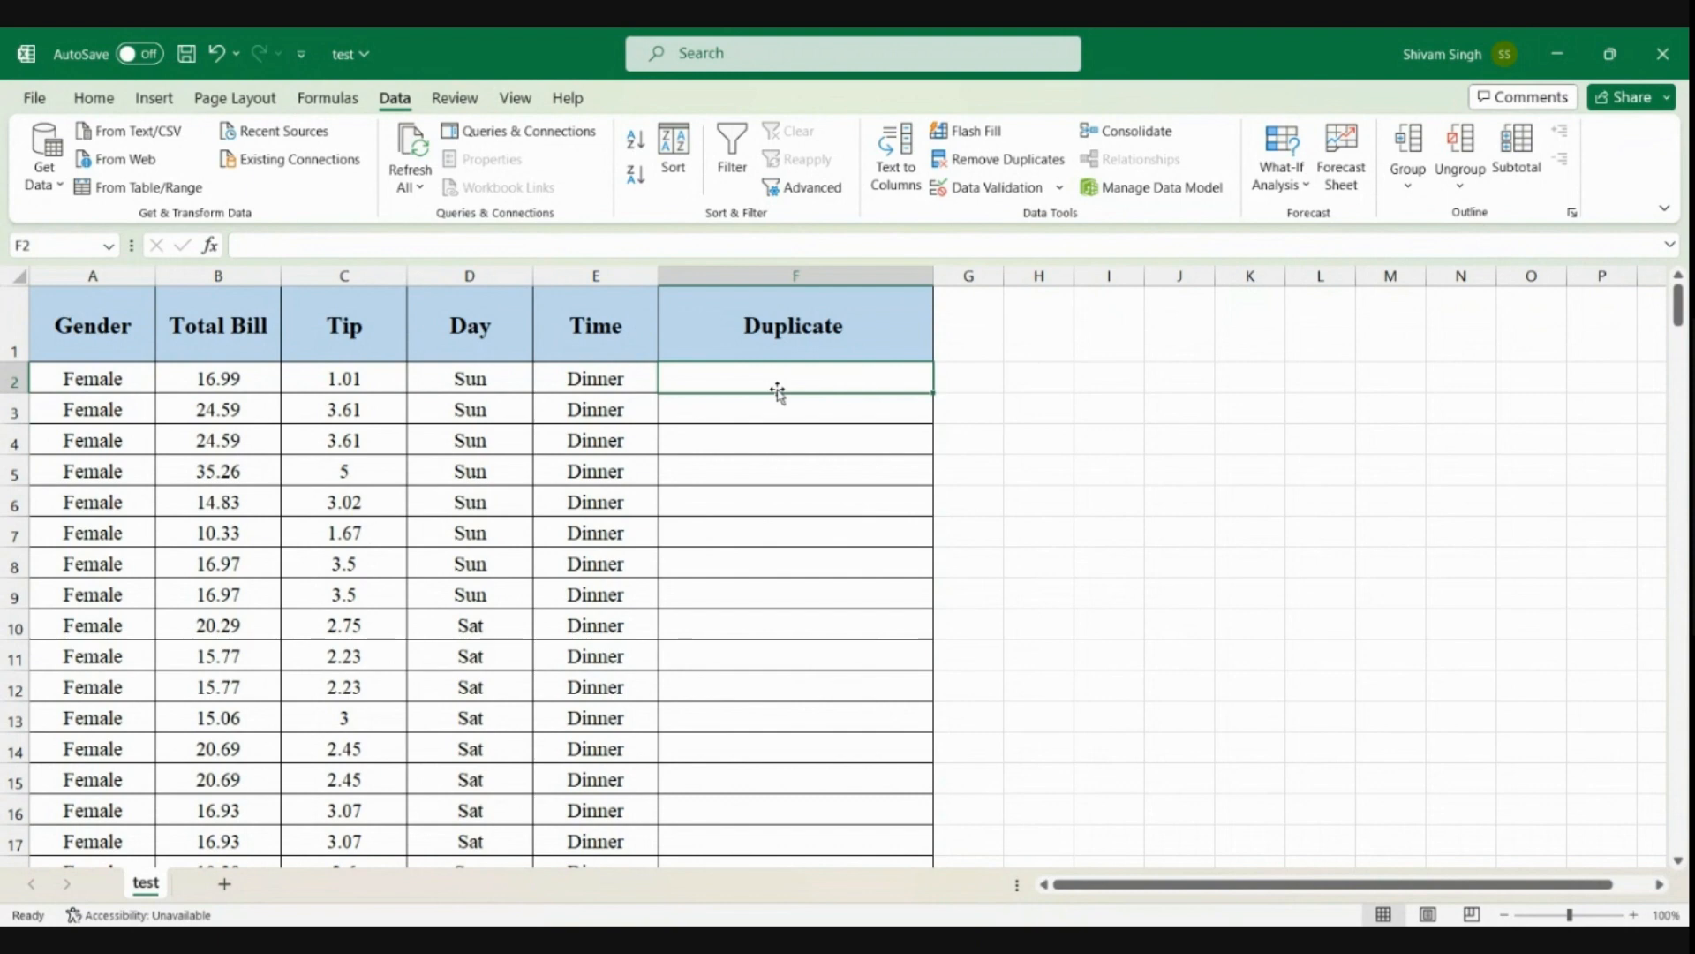
pyautogui.write('no')
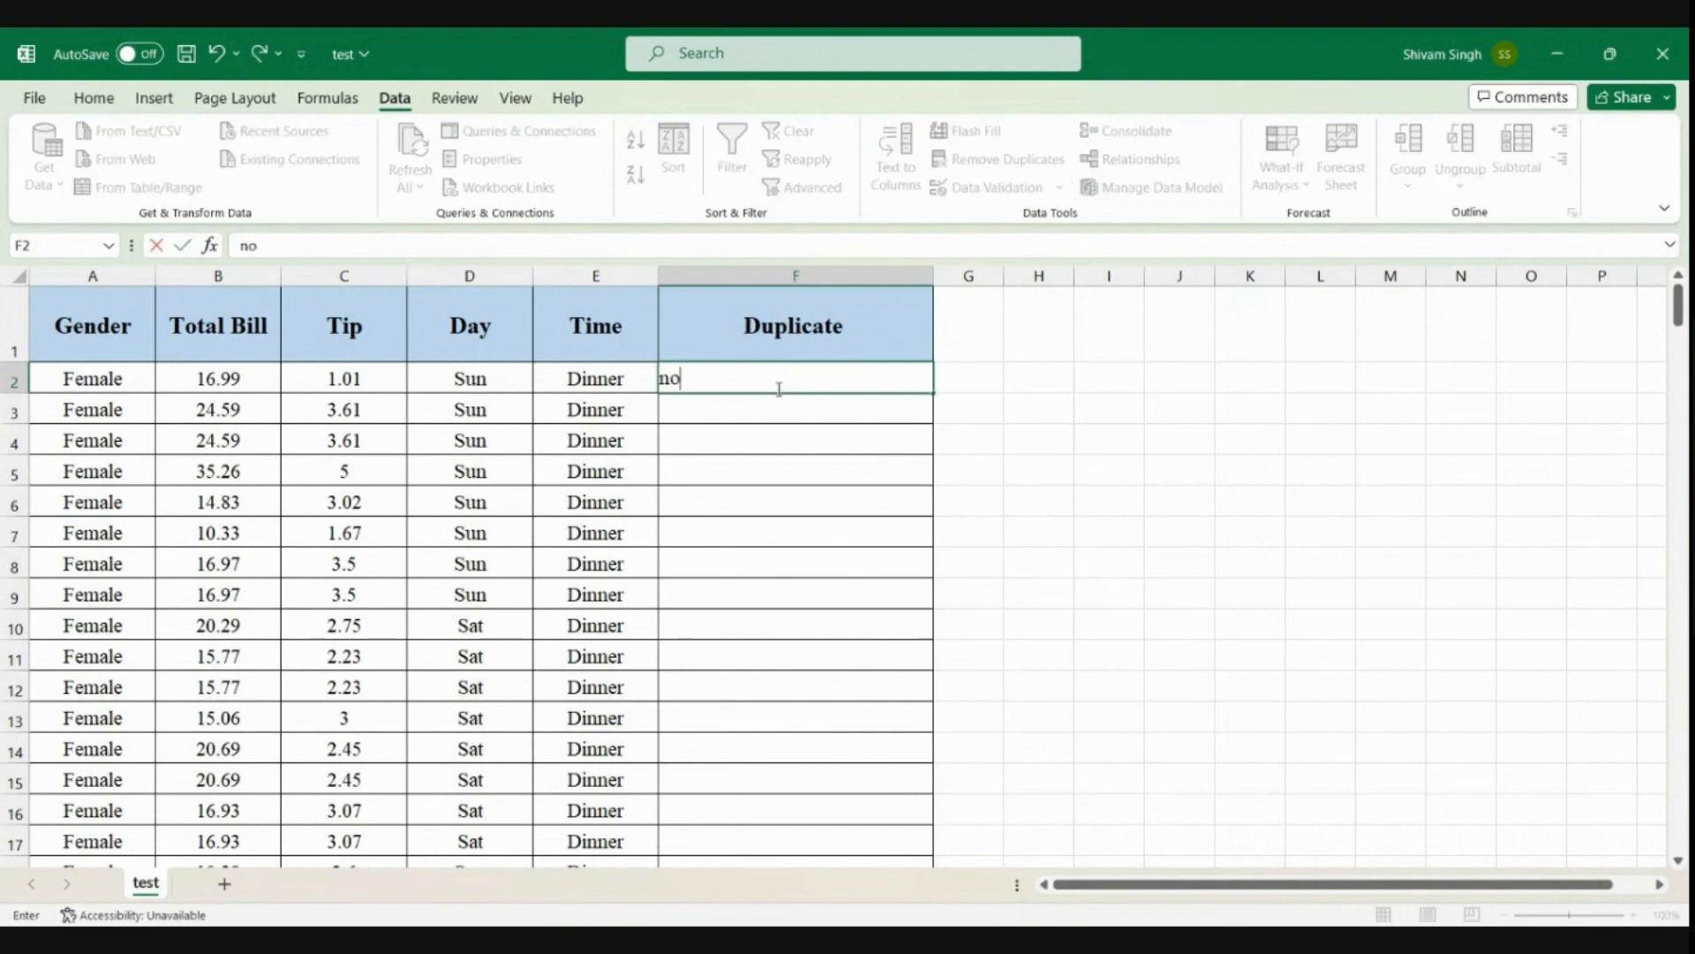
pyautogui.write('t duplicate')
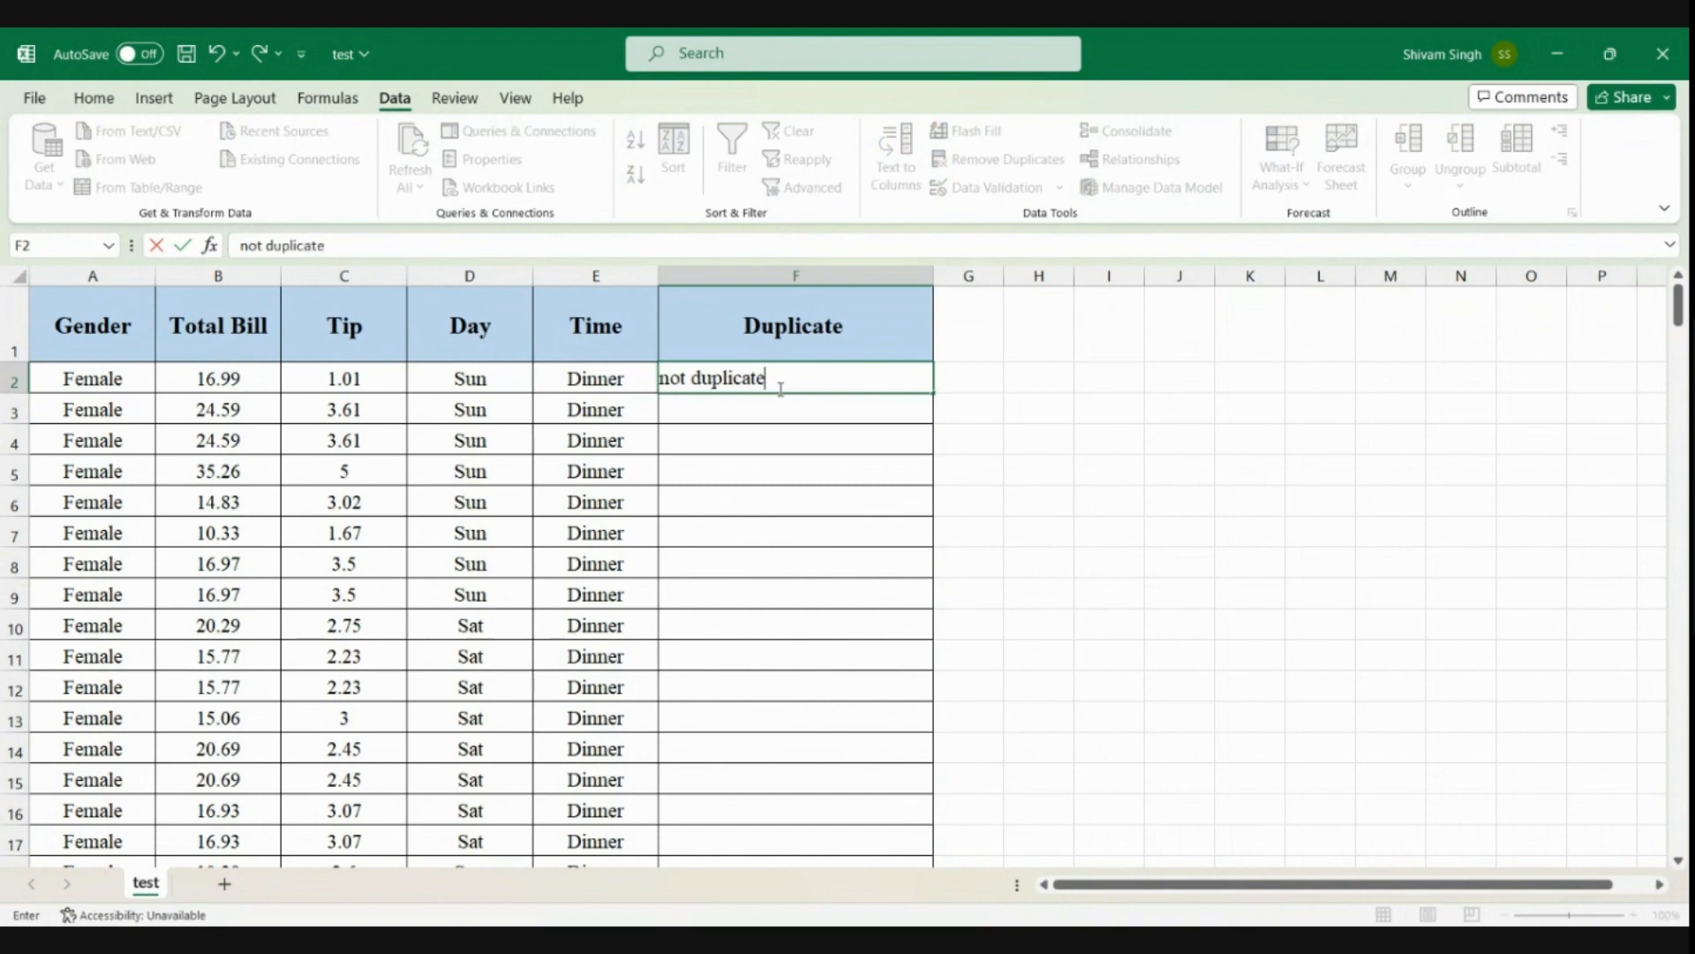
# Begin an IF formula in cell F3 with an AND test comparing the genders: =IF(AND(A2=A3,
pyautogui.click(793, 403)
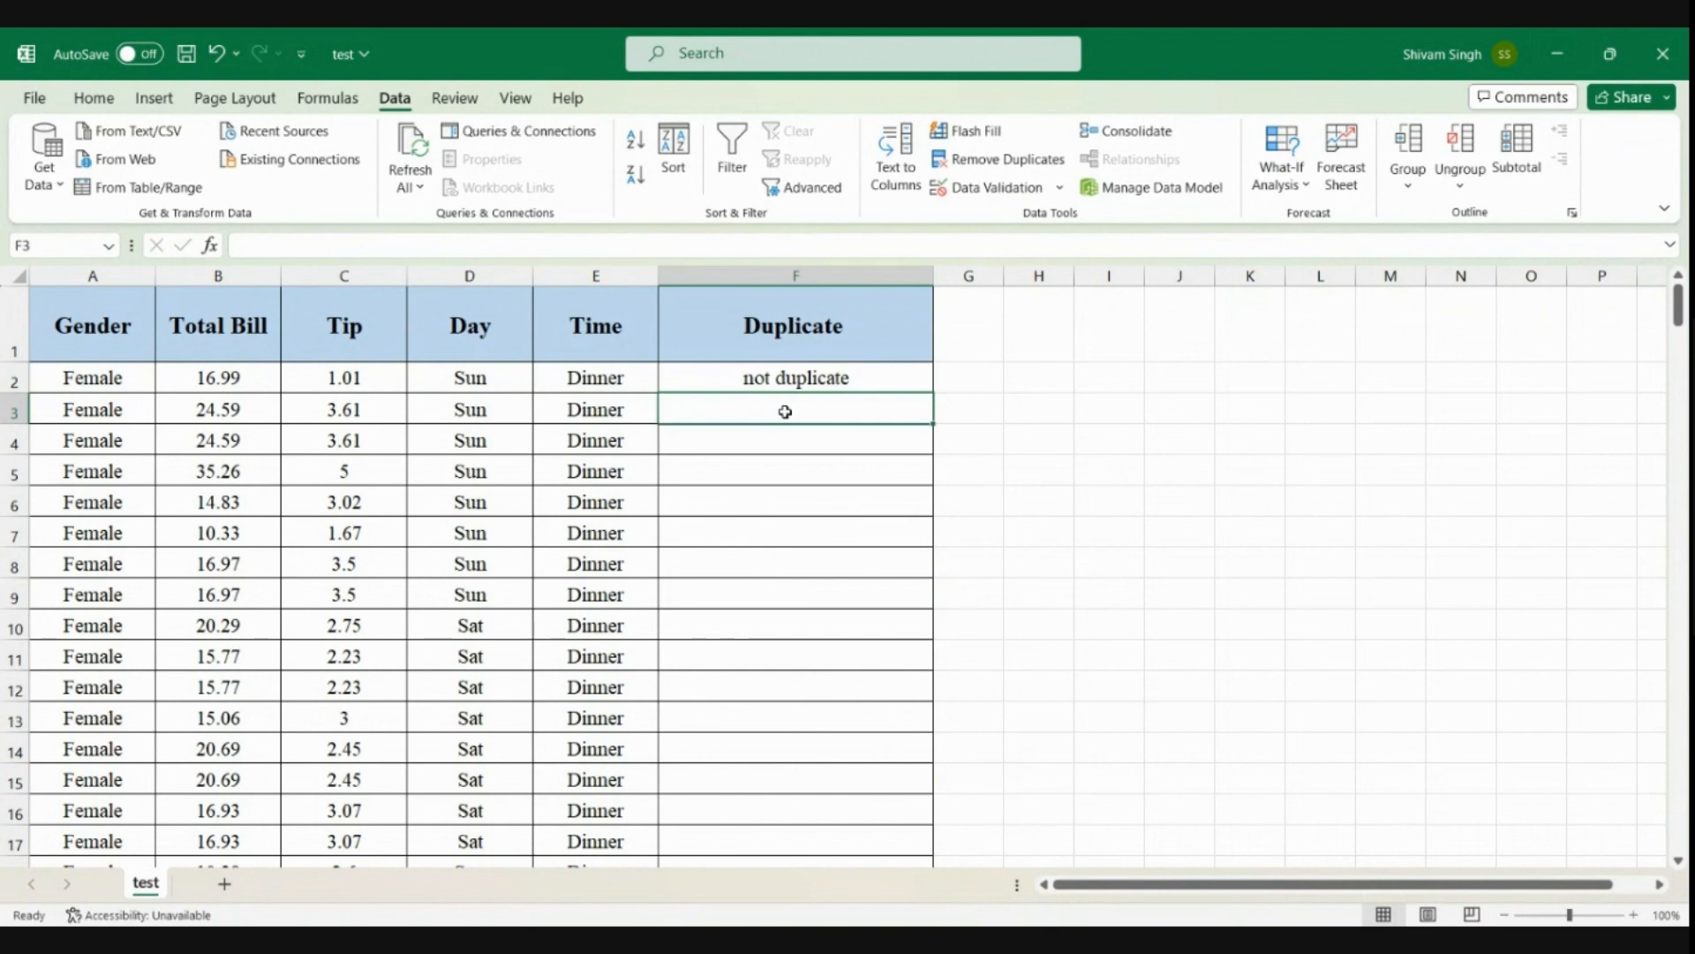
pyautogui.write('=')
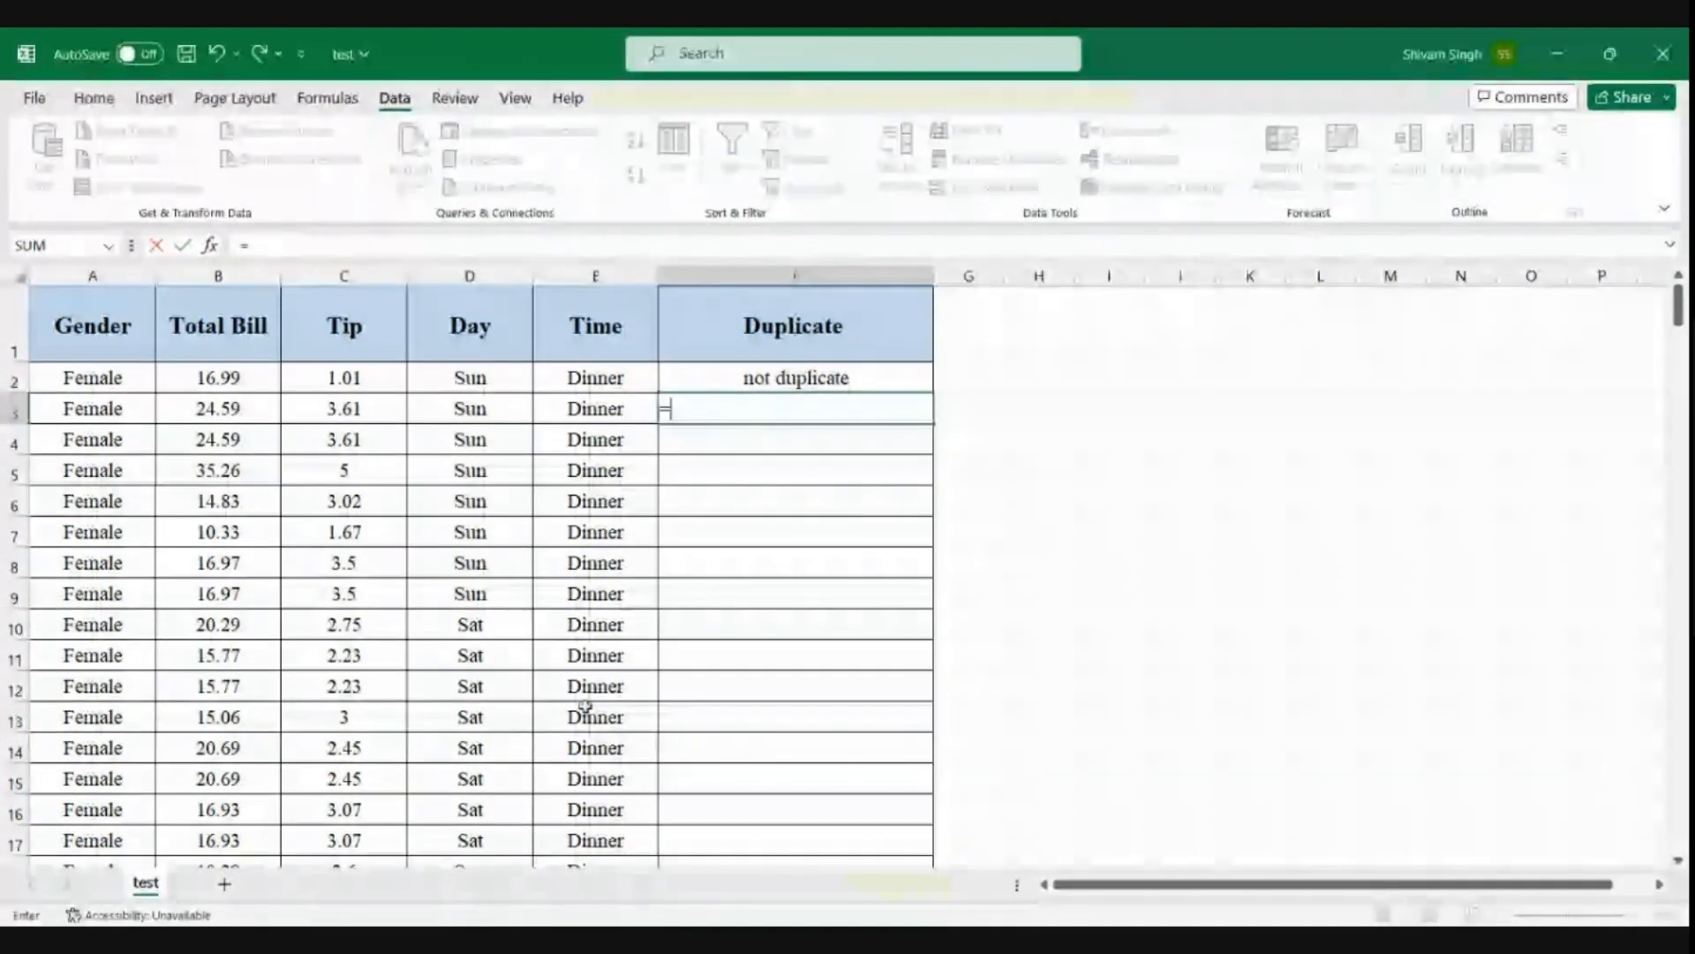
pyautogui.write('IF')
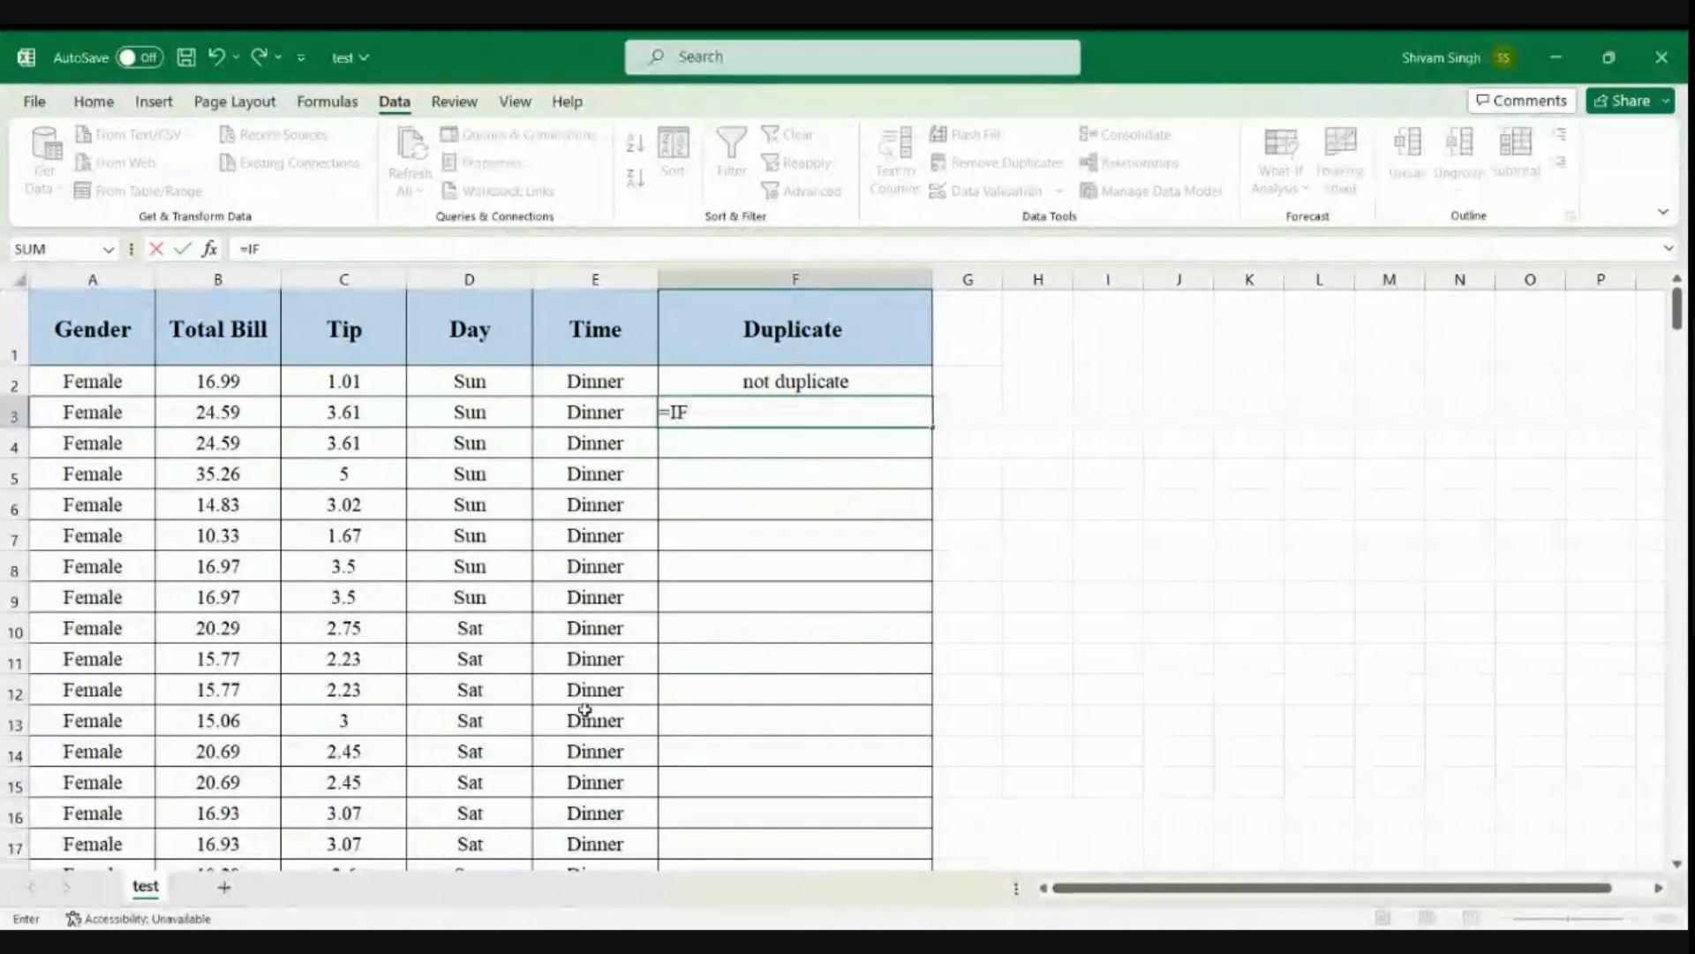
pyautogui.write('(AND')
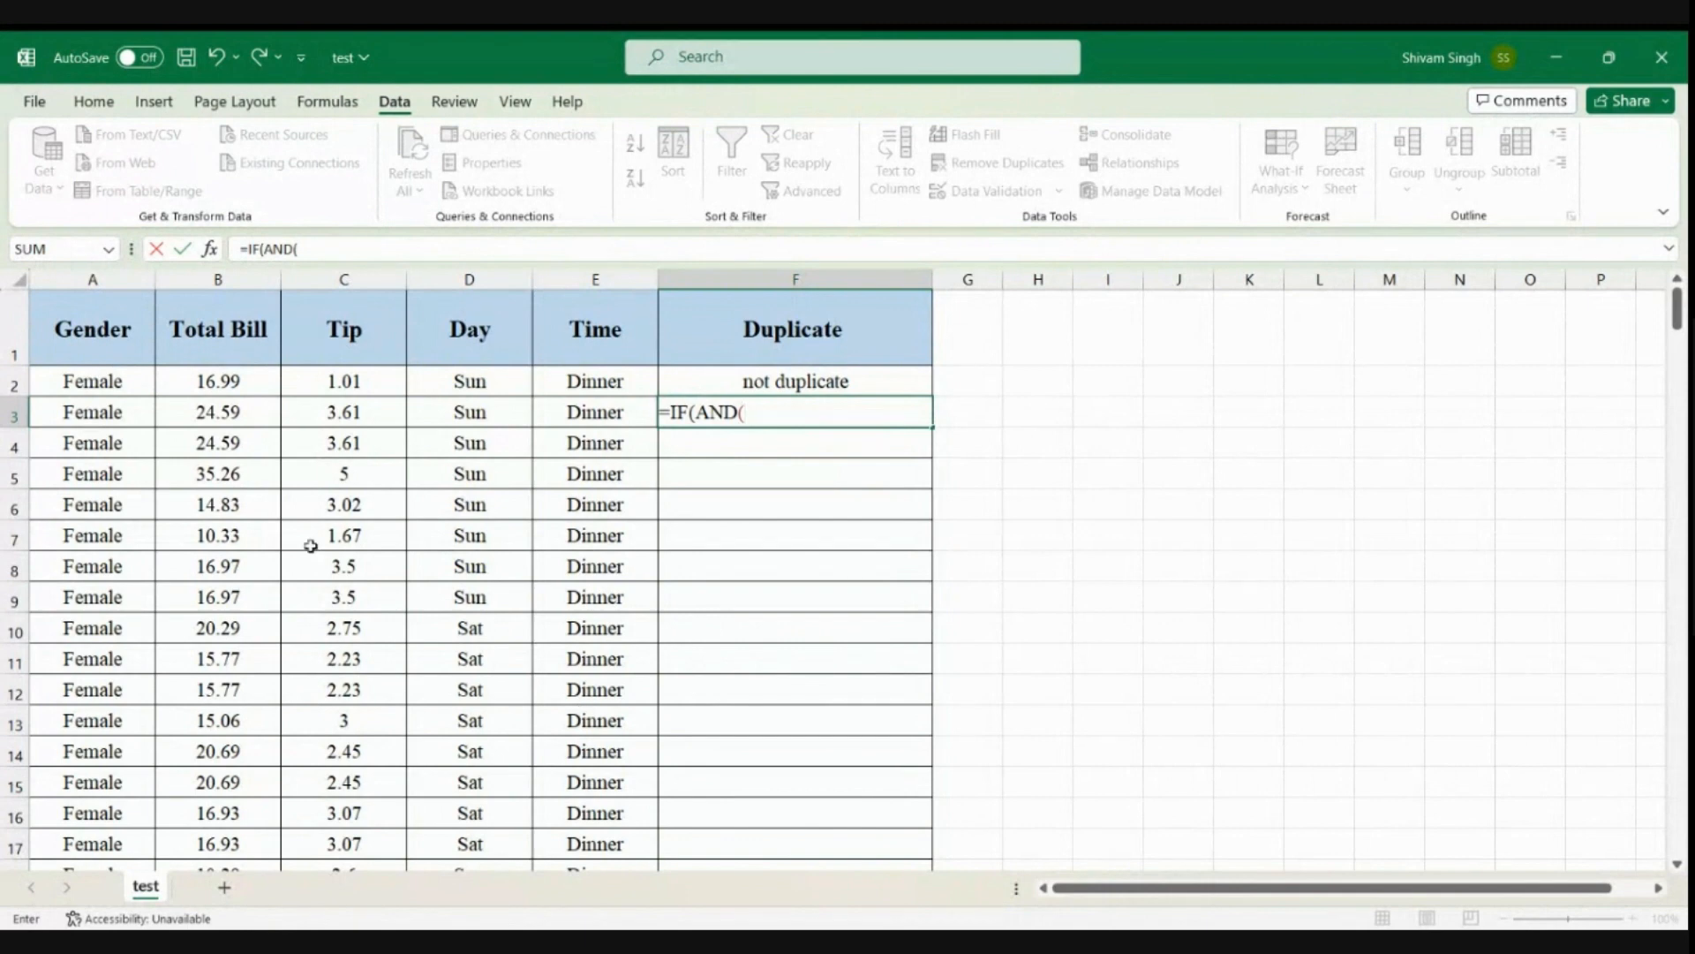
pyautogui.write('(A2')
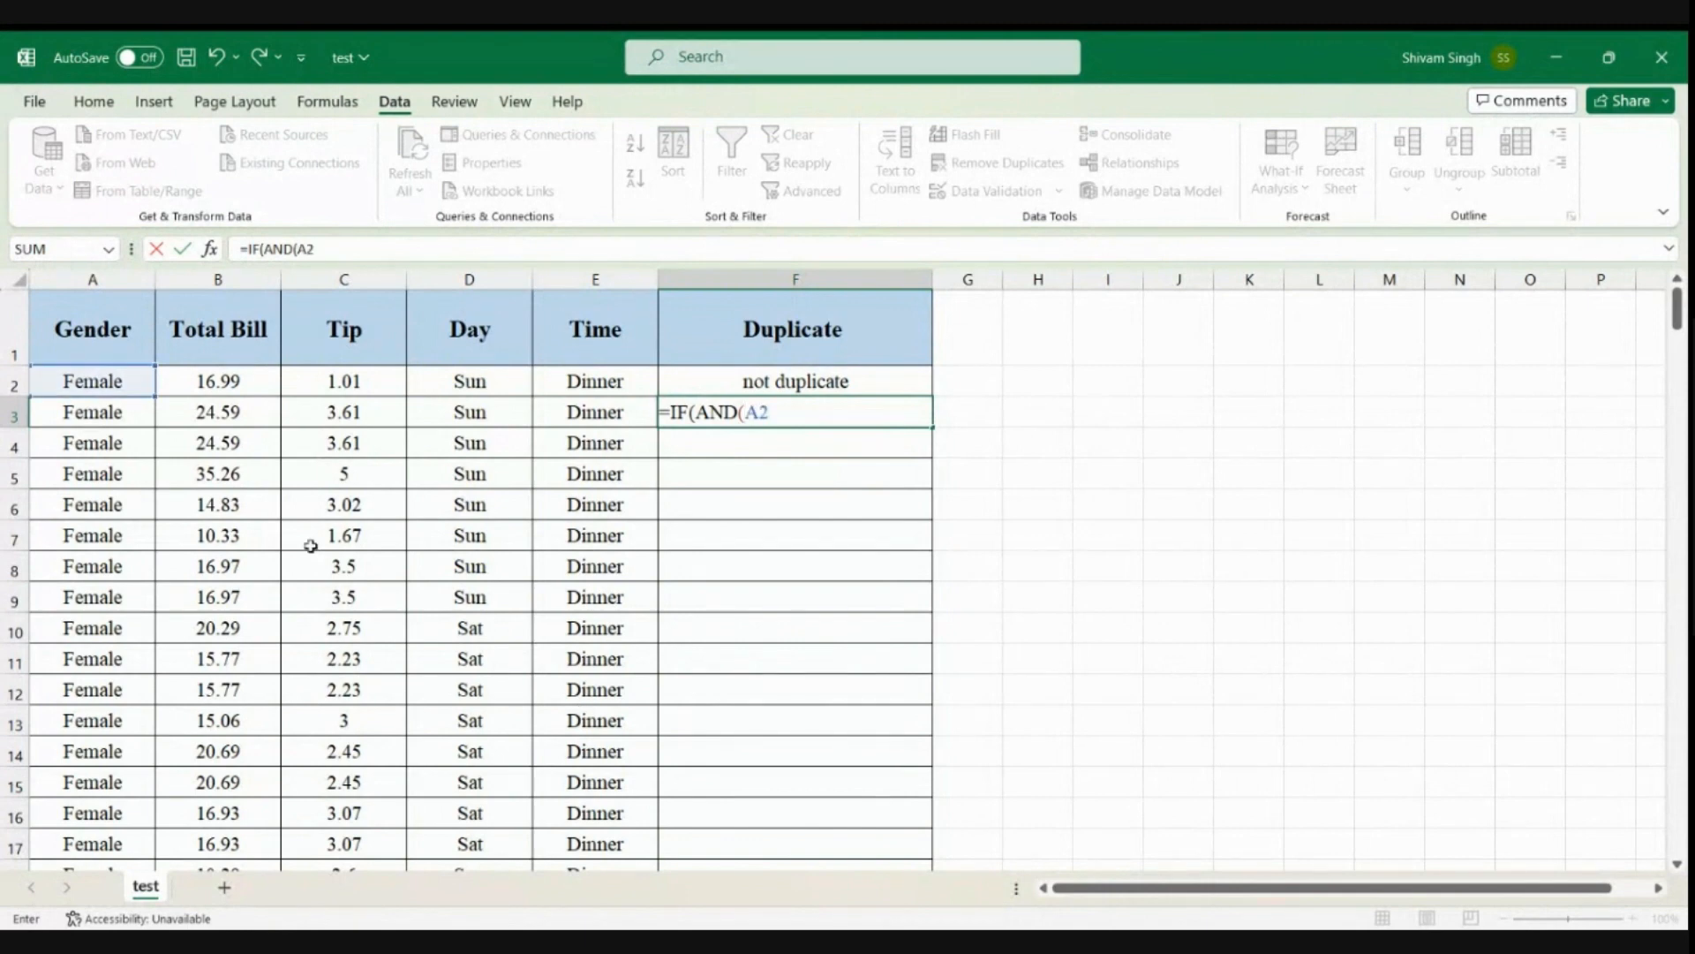
pyautogui.write('=A3')
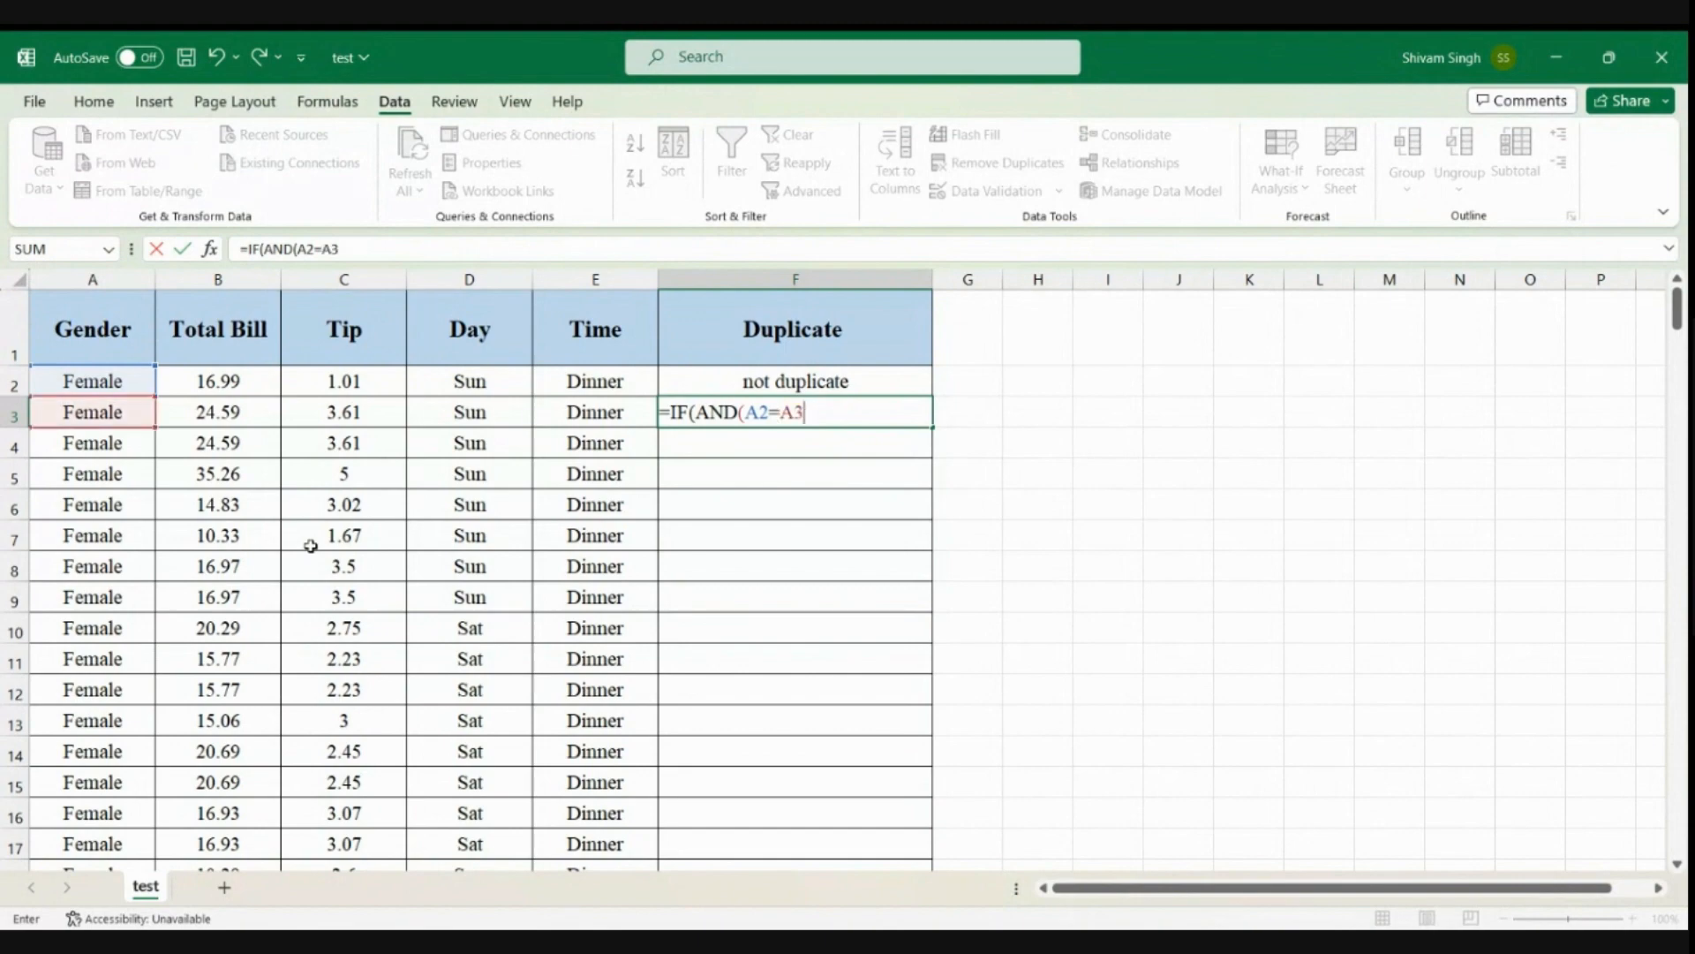
pyautogui.write(',')
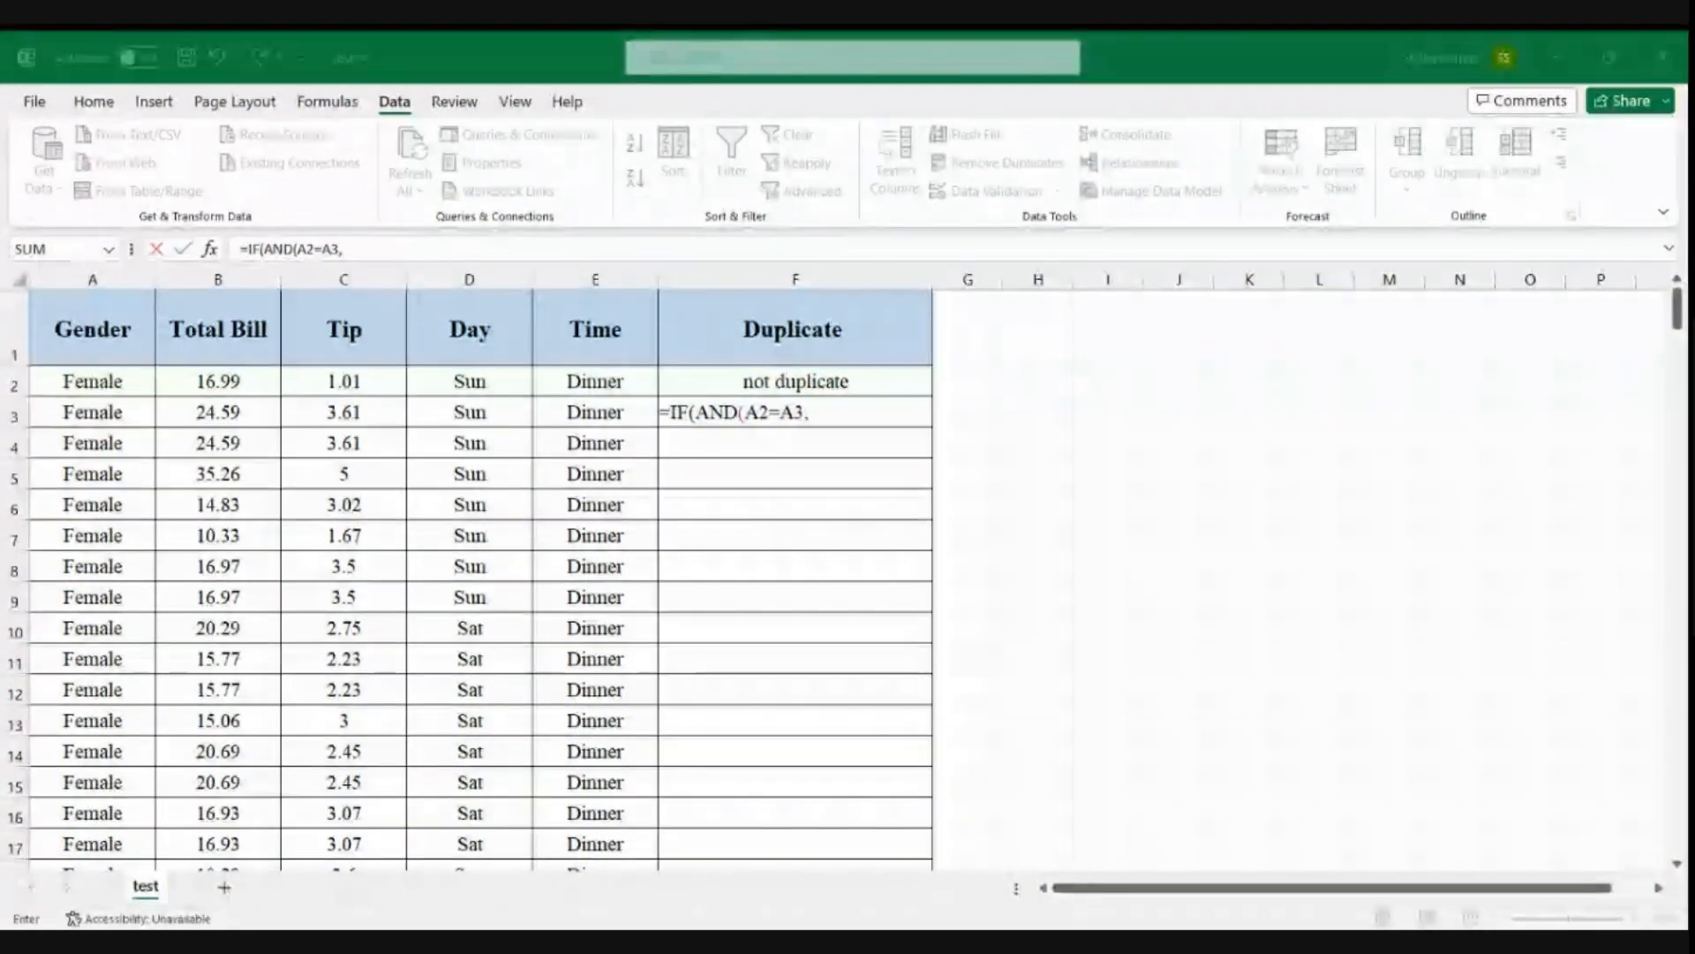
pyautogui.write('Q')
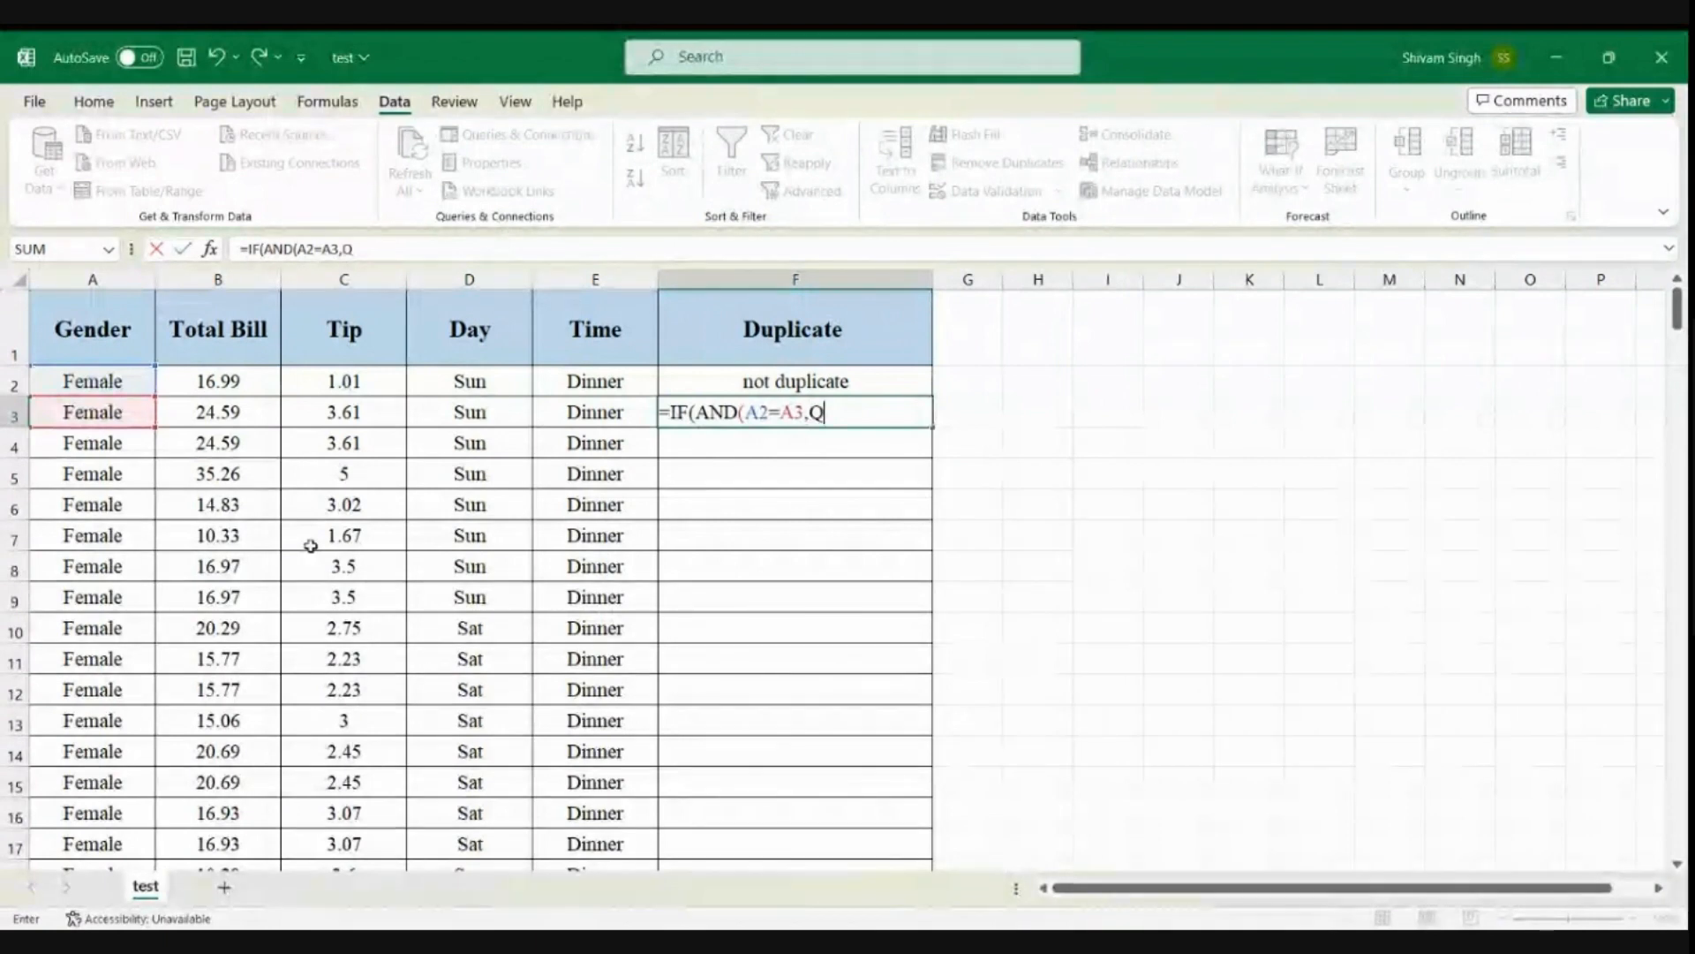
# Extend the F3 formula with a nested AND test comparing the total bills: AND(B2=B3
pyautogui.press('BackSpace')
pyautogui.write('AND')
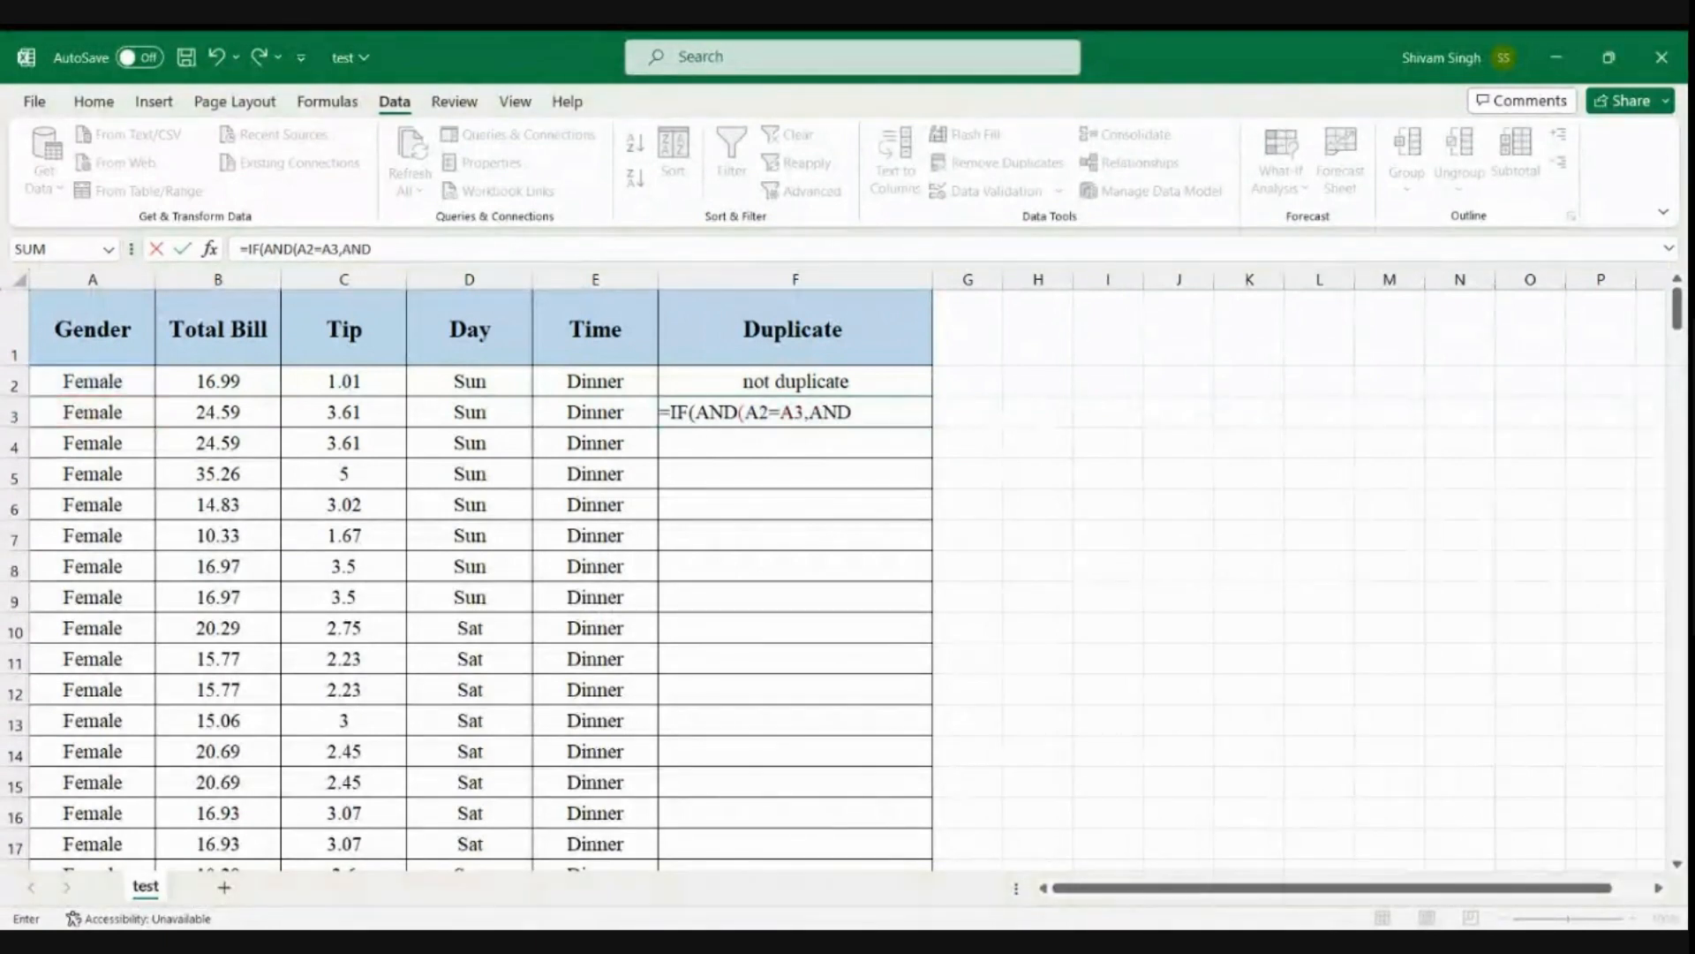
pyautogui.write('(')
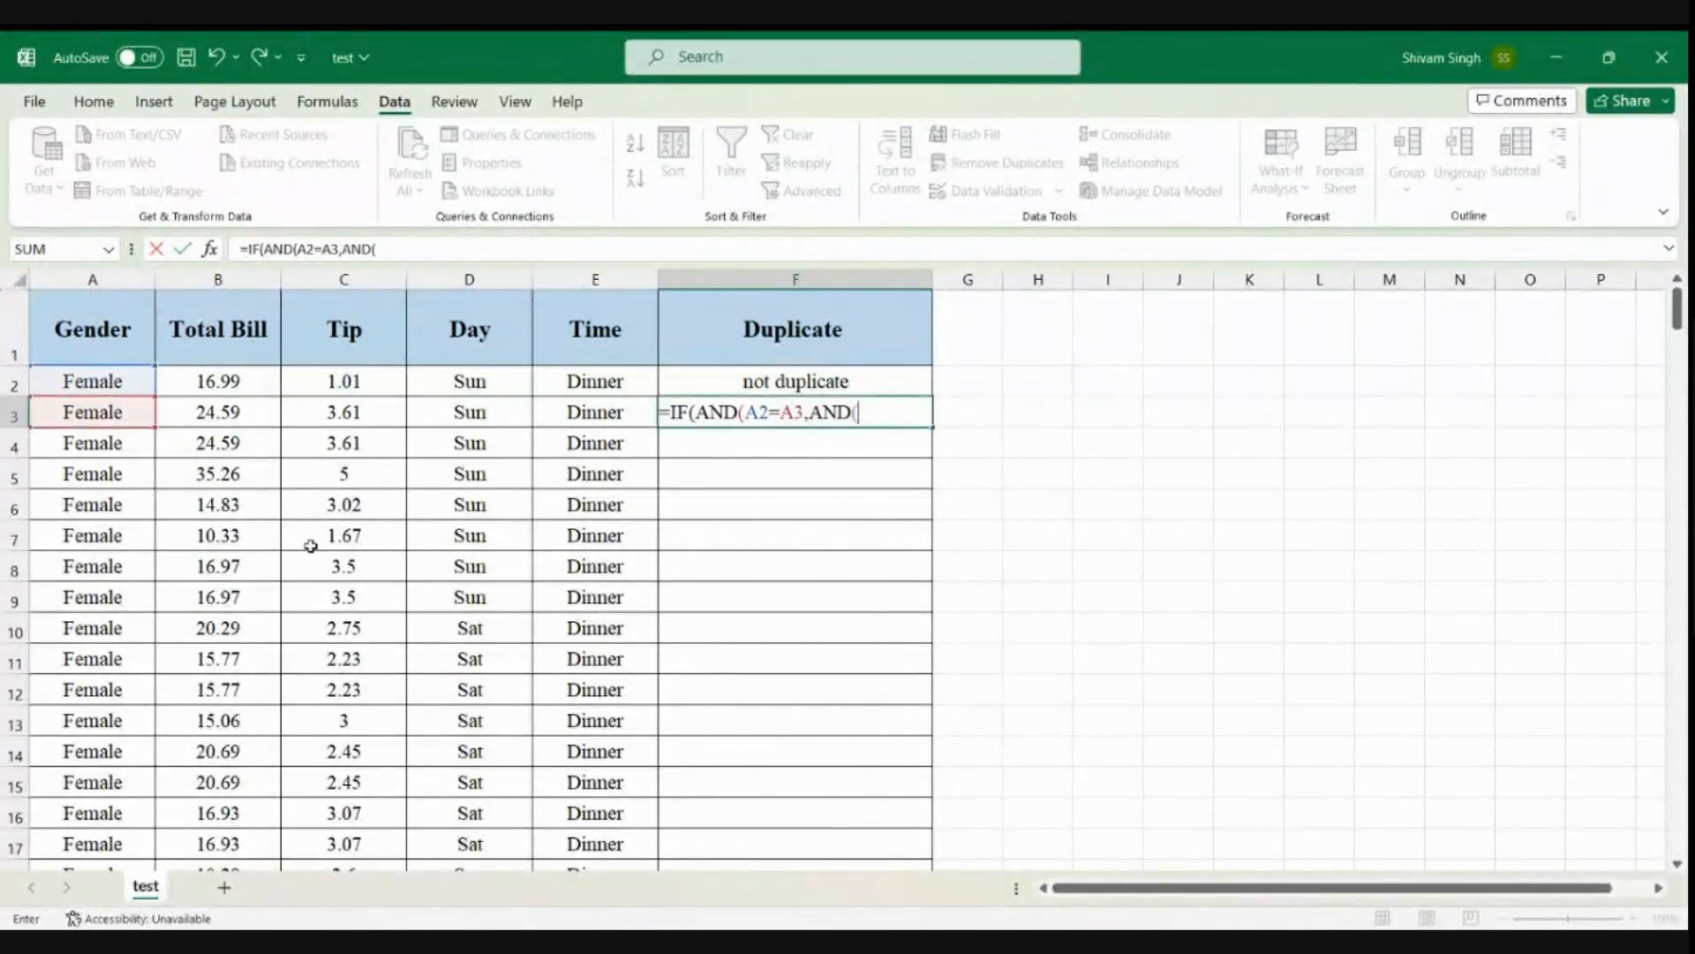
pyautogui.write('B2')
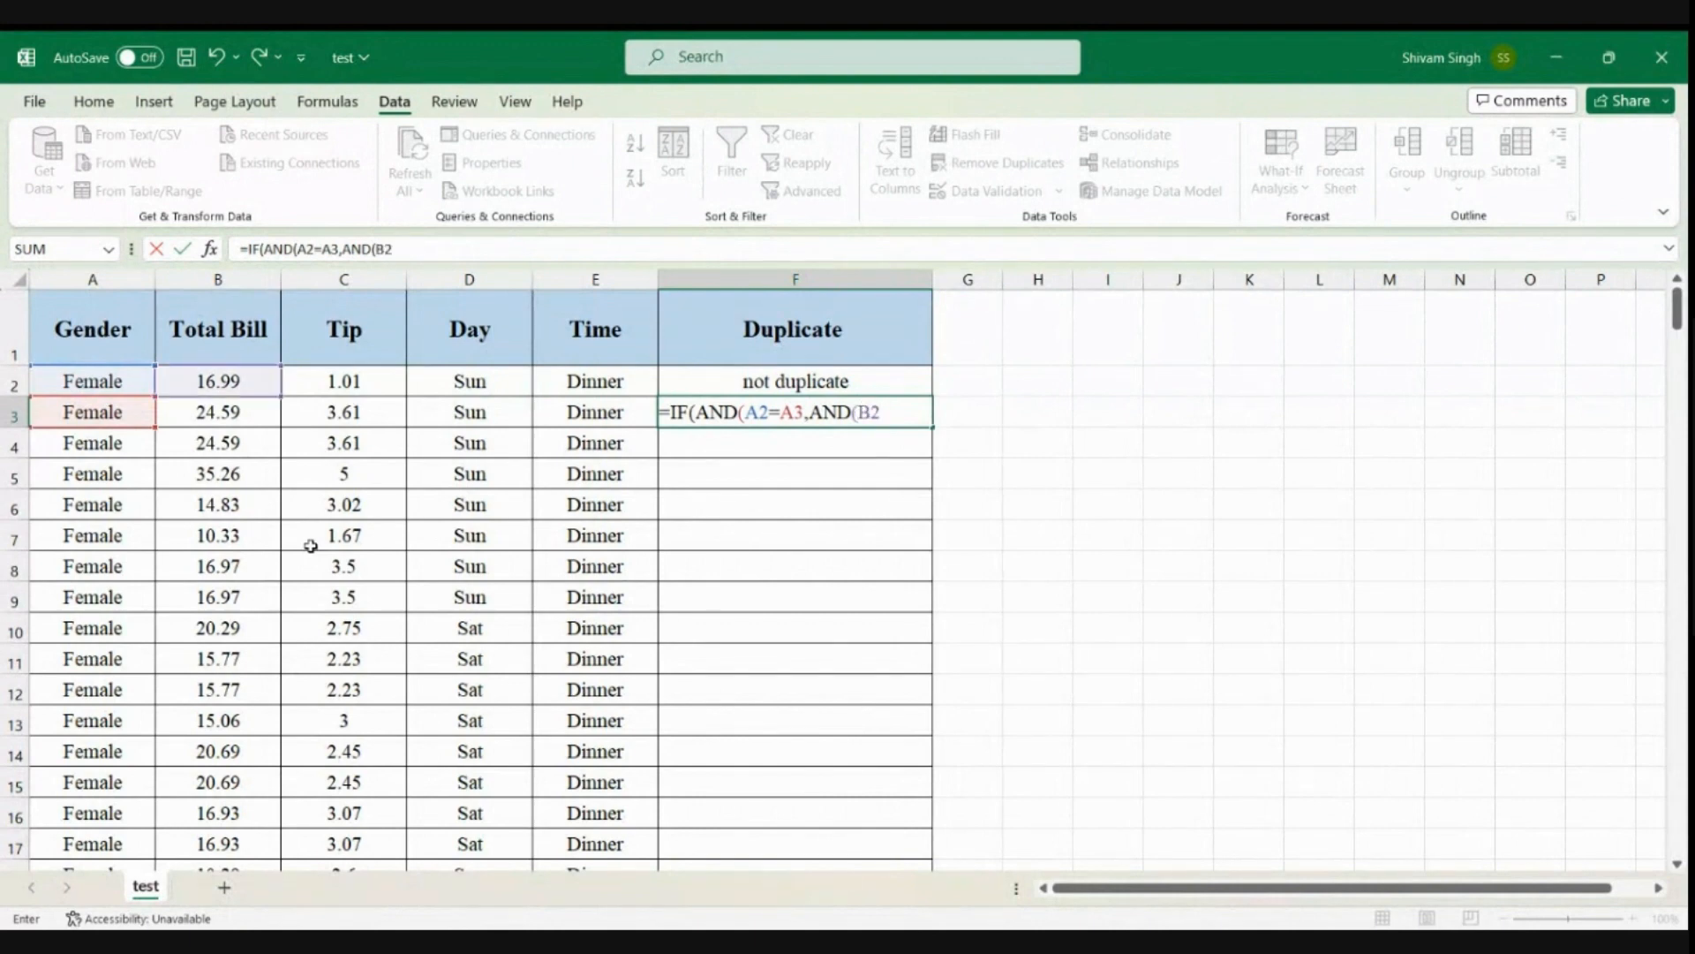
pyautogui.write('=B3')
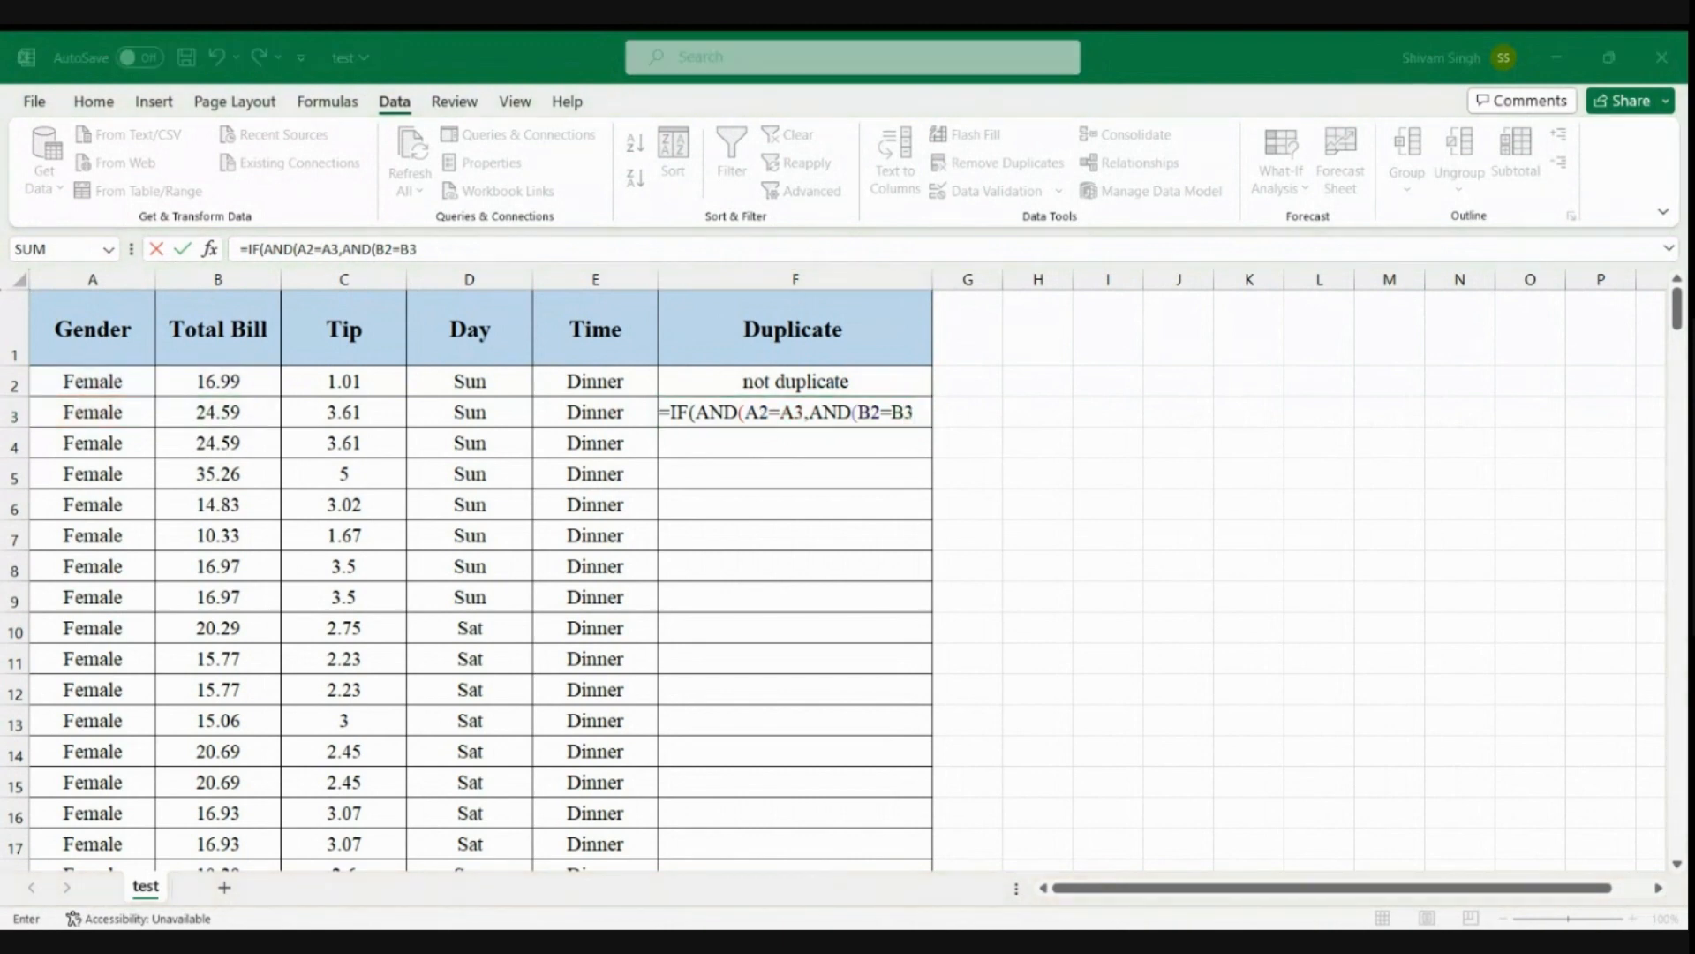
pyautogui.write(',A')
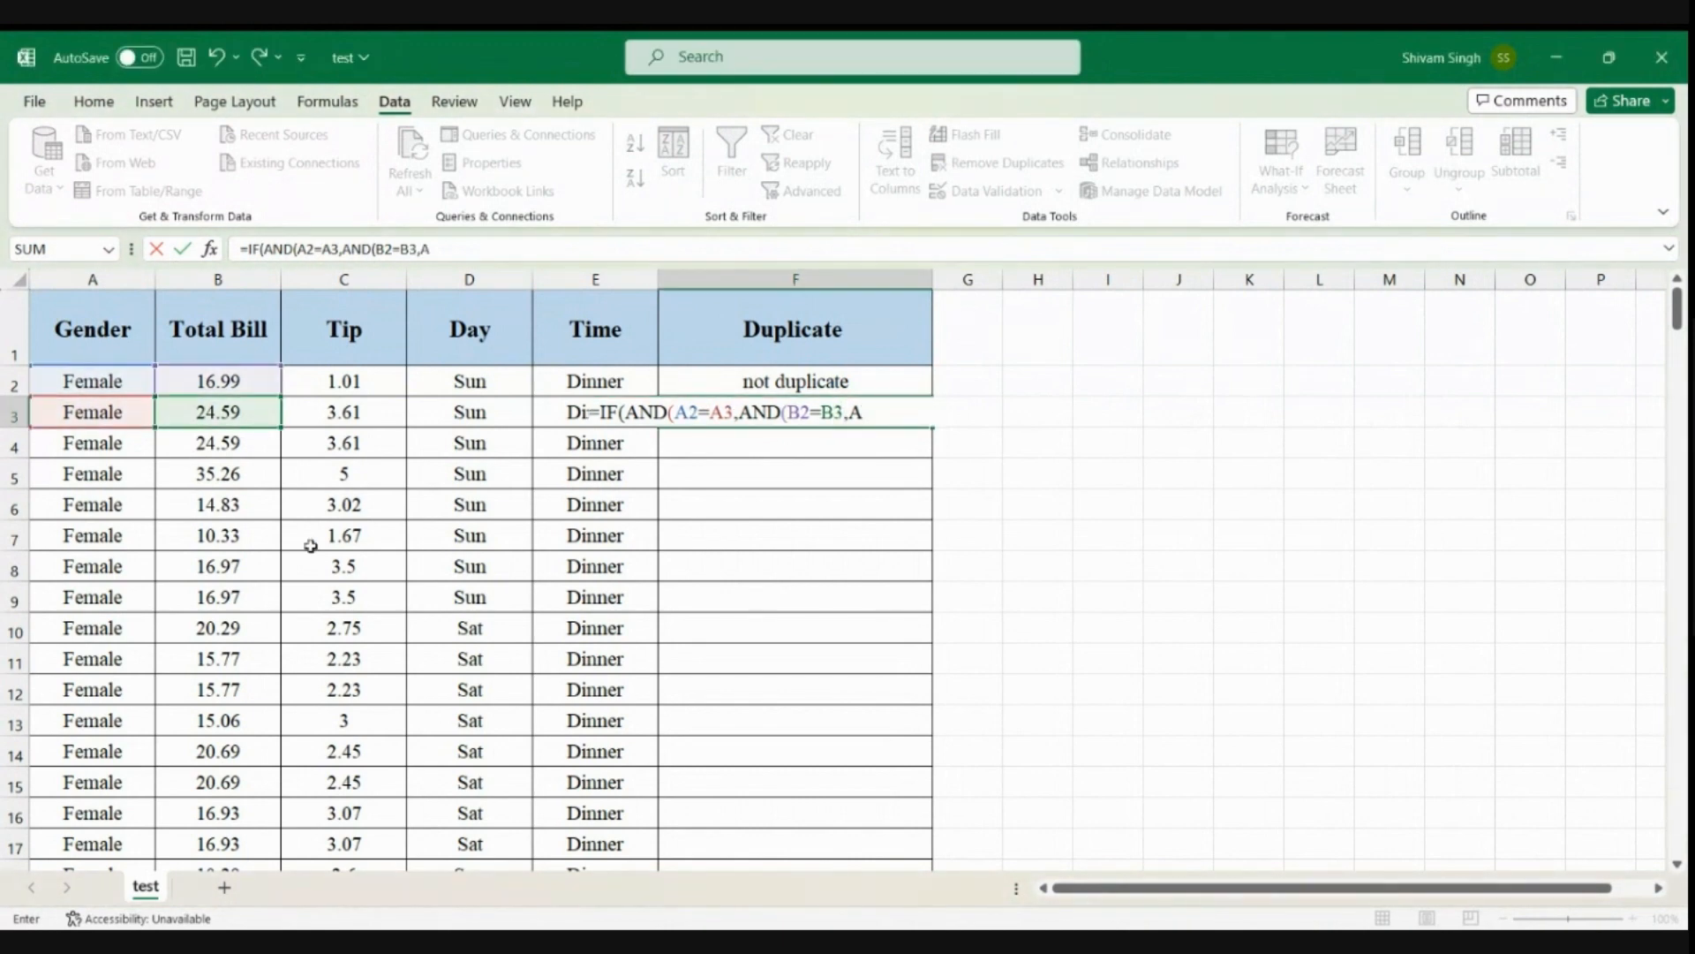
pyautogui.write('ND(')
# Extend the F3 formula with a third nested AND test comparing the tips: AND(C2=C3,
pyautogui.click(311, 546)
pyautogui.write('(C@')
pyautogui.press('BackSpace')
pyautogui.write('2=C')
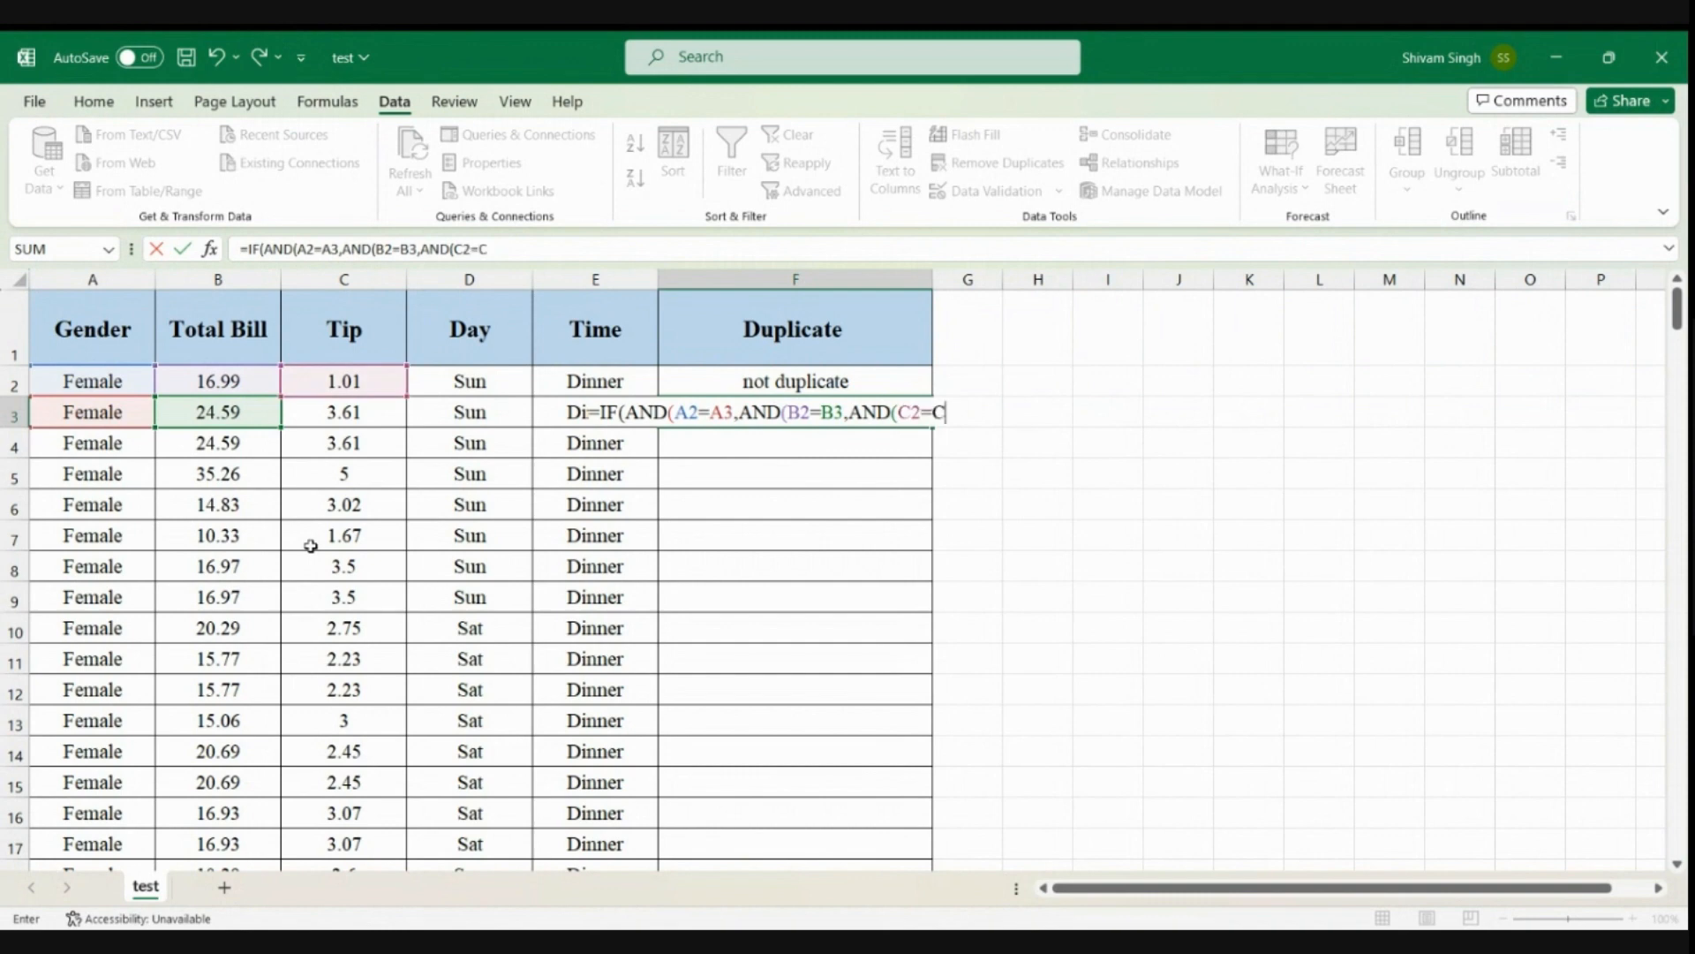
pyautogui.write('3,')
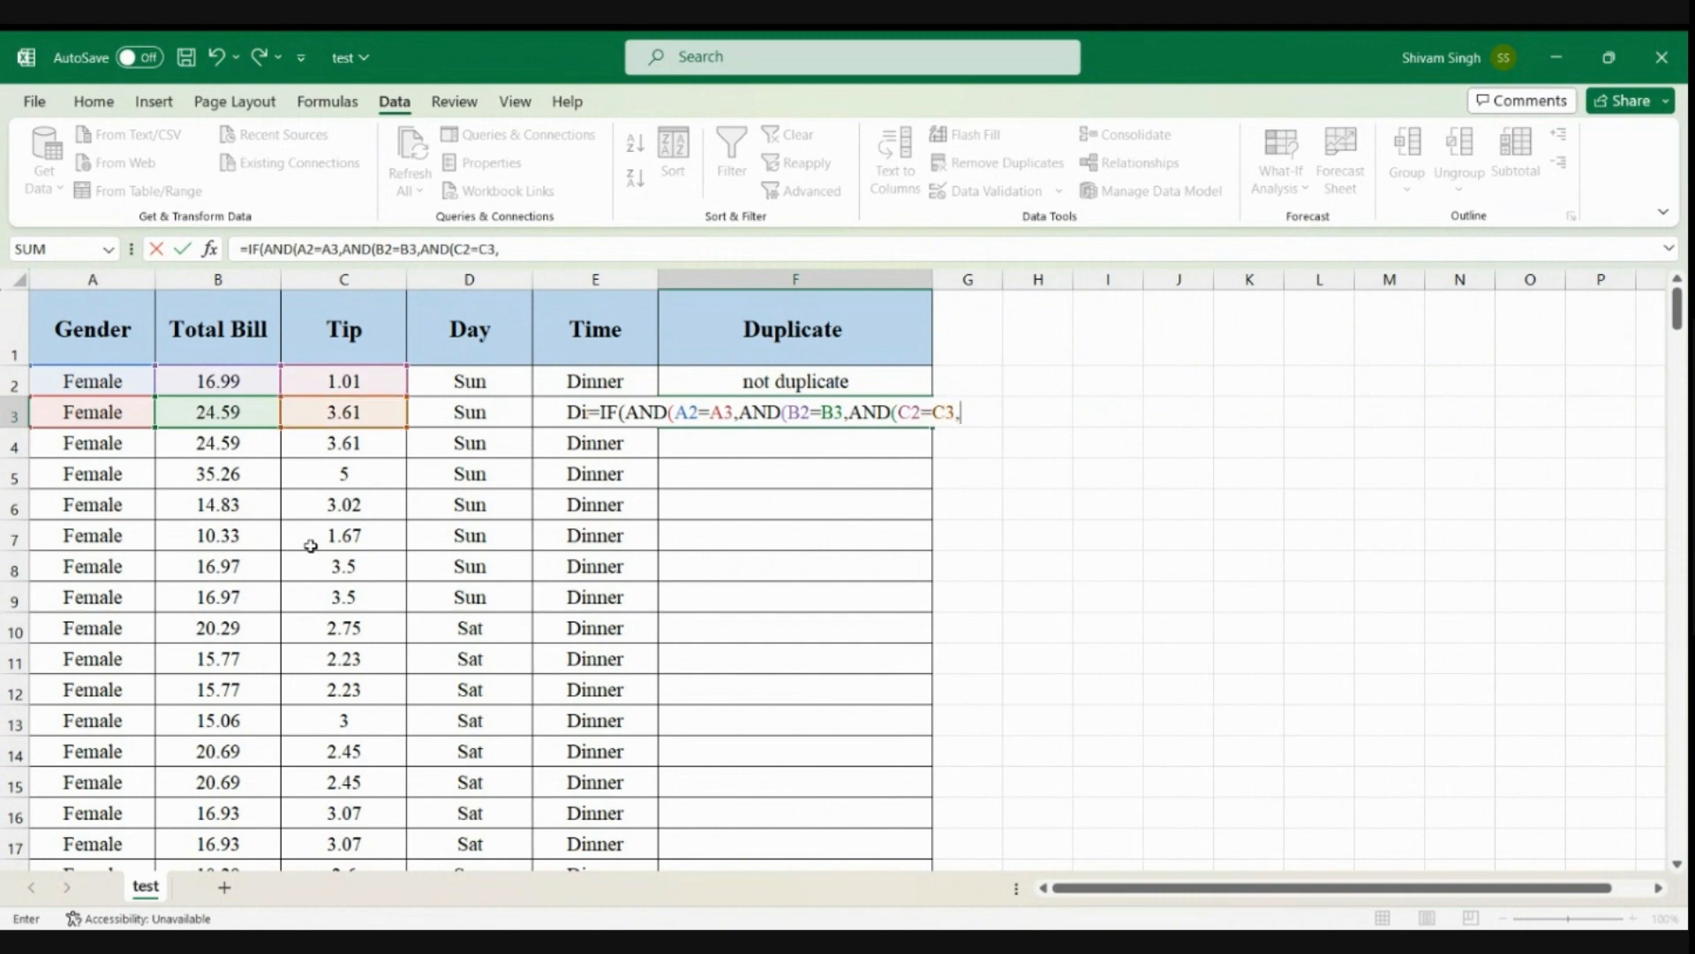
pyautogui.write('AND(')
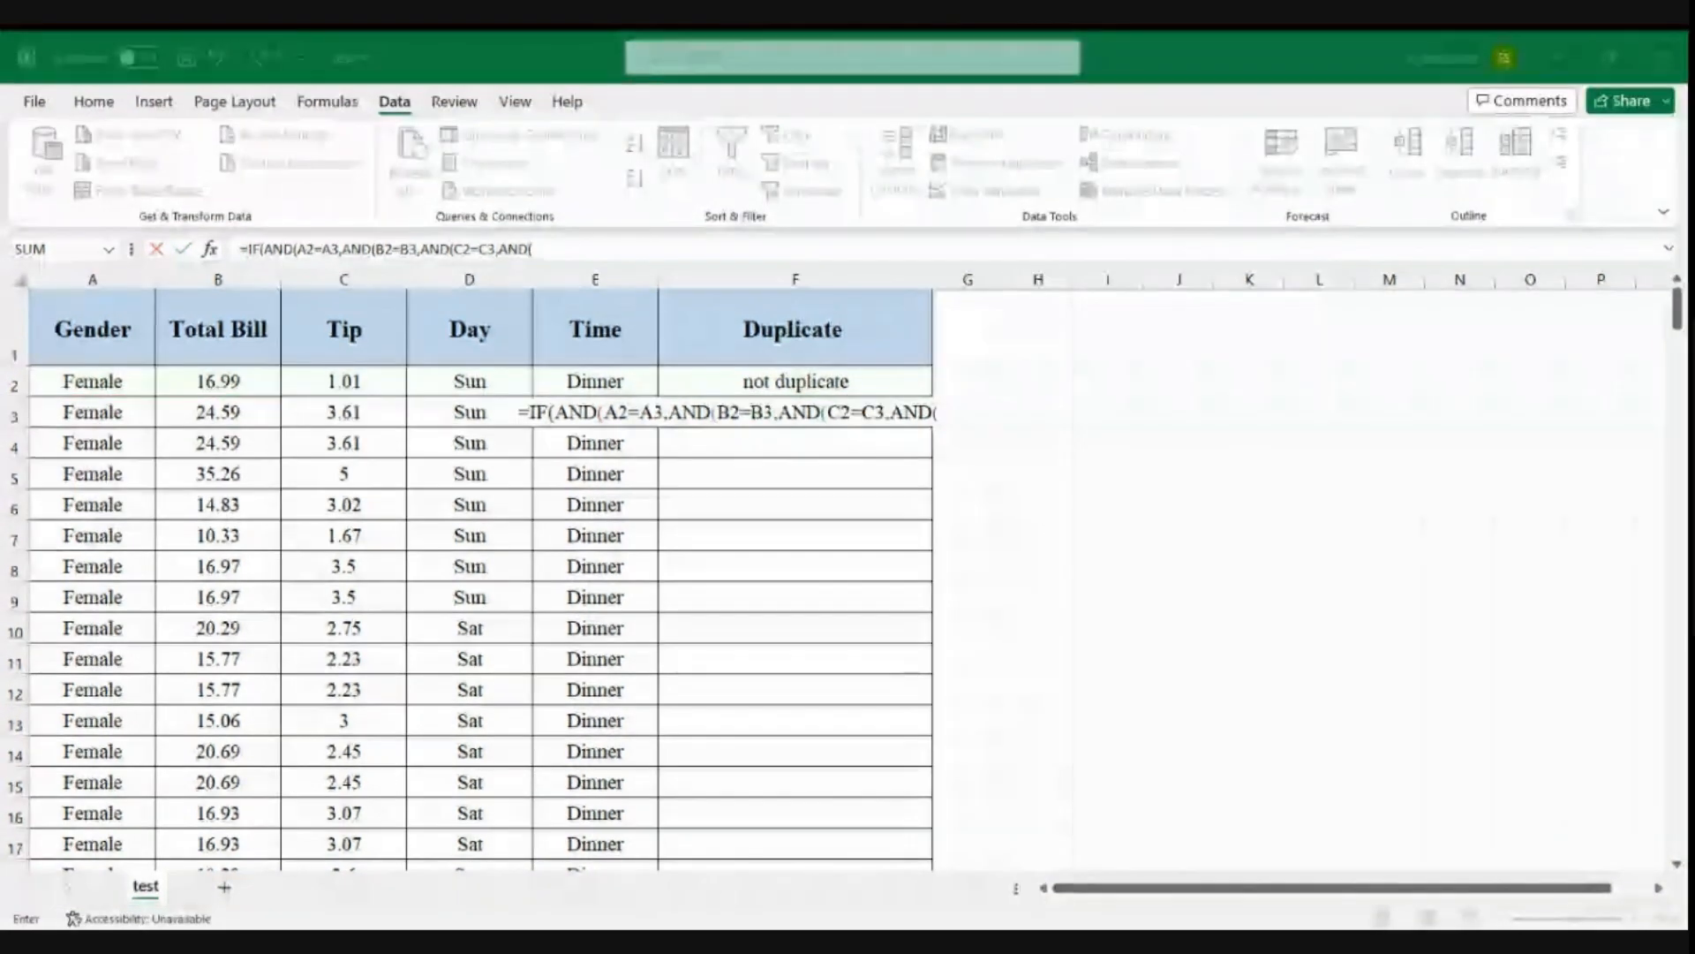
# Add a fourth nested AND test to the F3 formula comparing the days: AND(D2=D3
pyautogui.write('D')
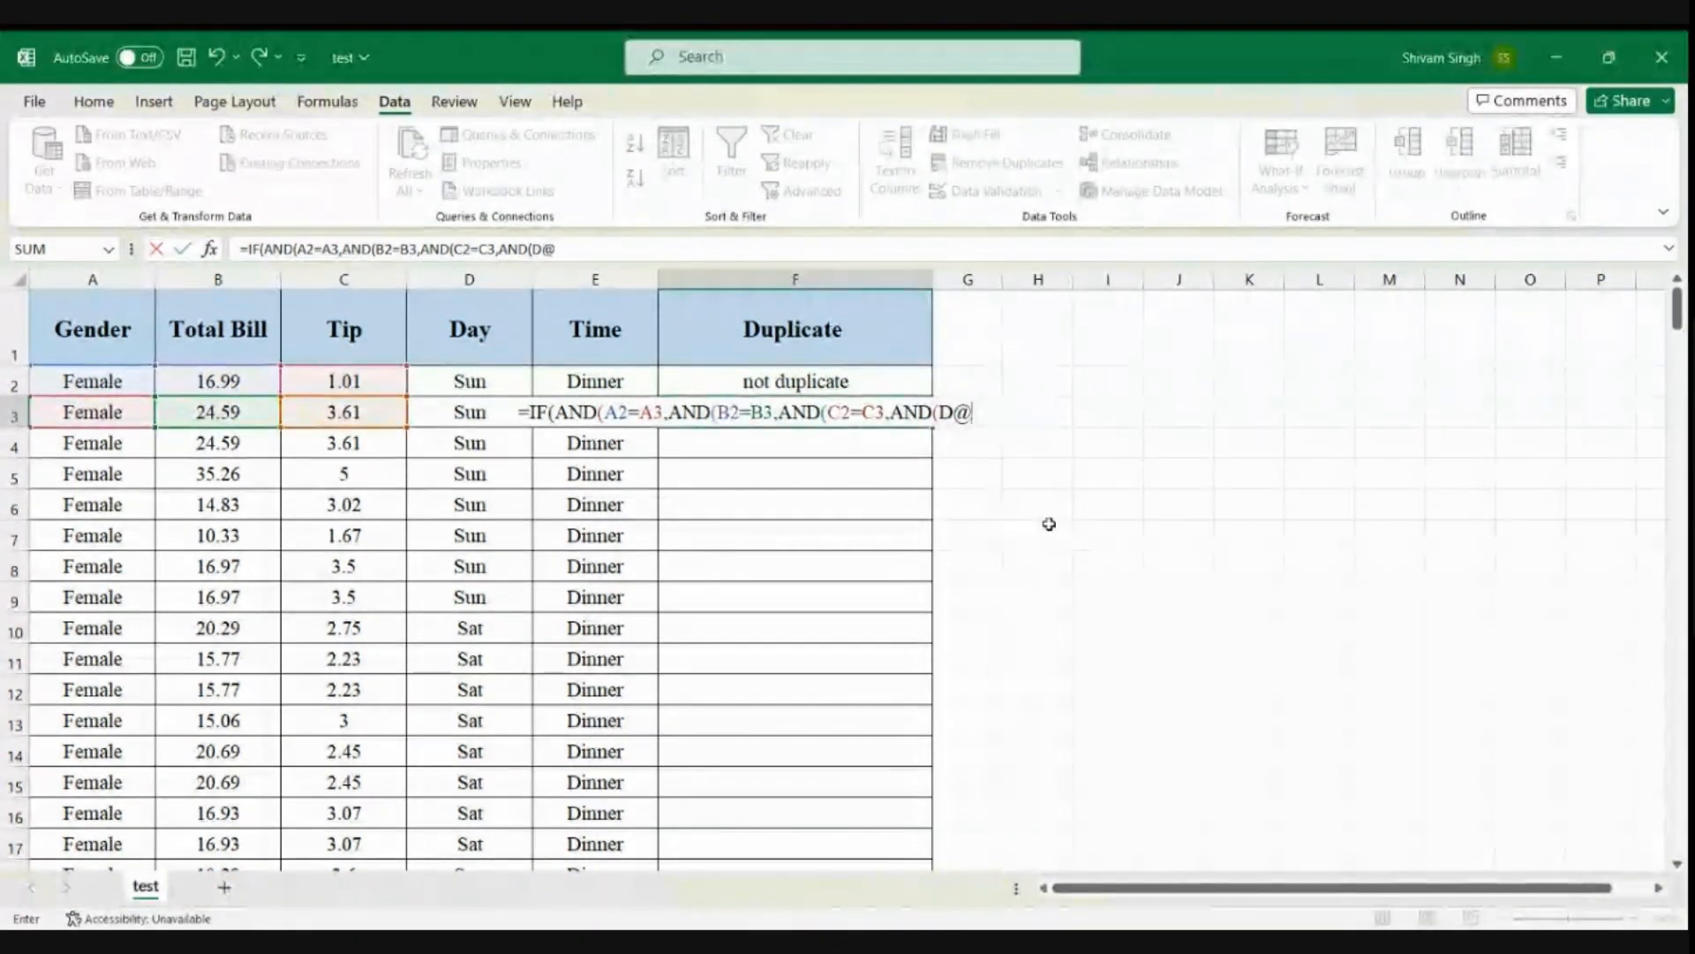
pyautogui.write('2=')
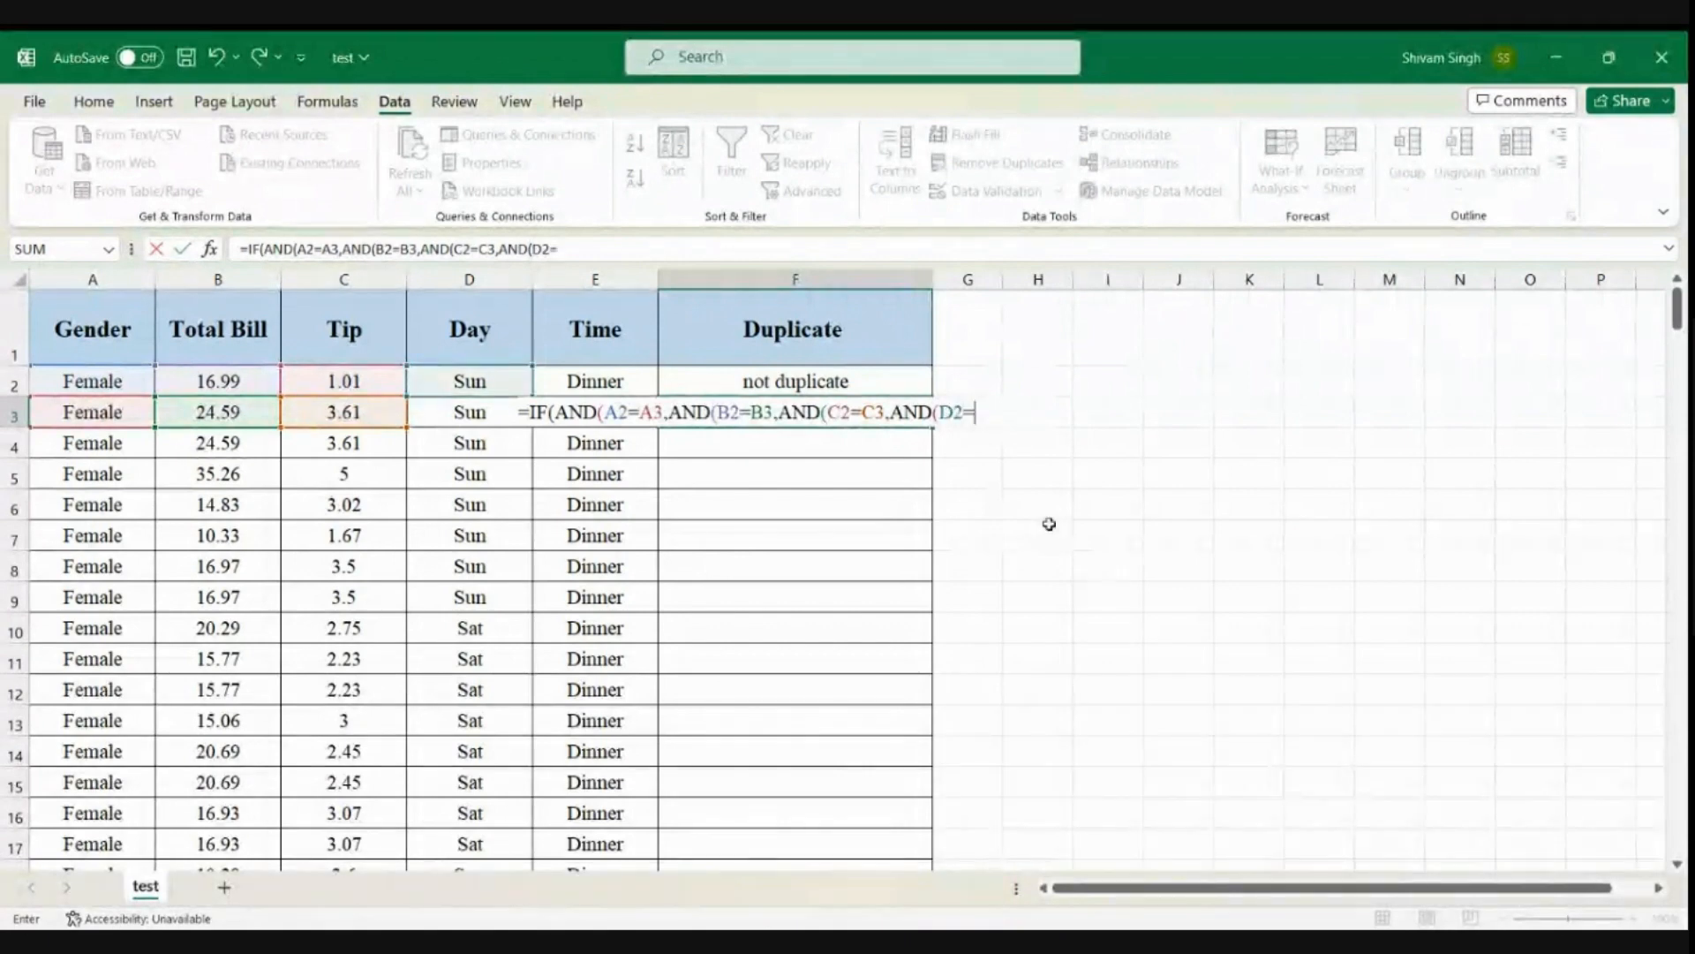
pyautogui.write('D3')
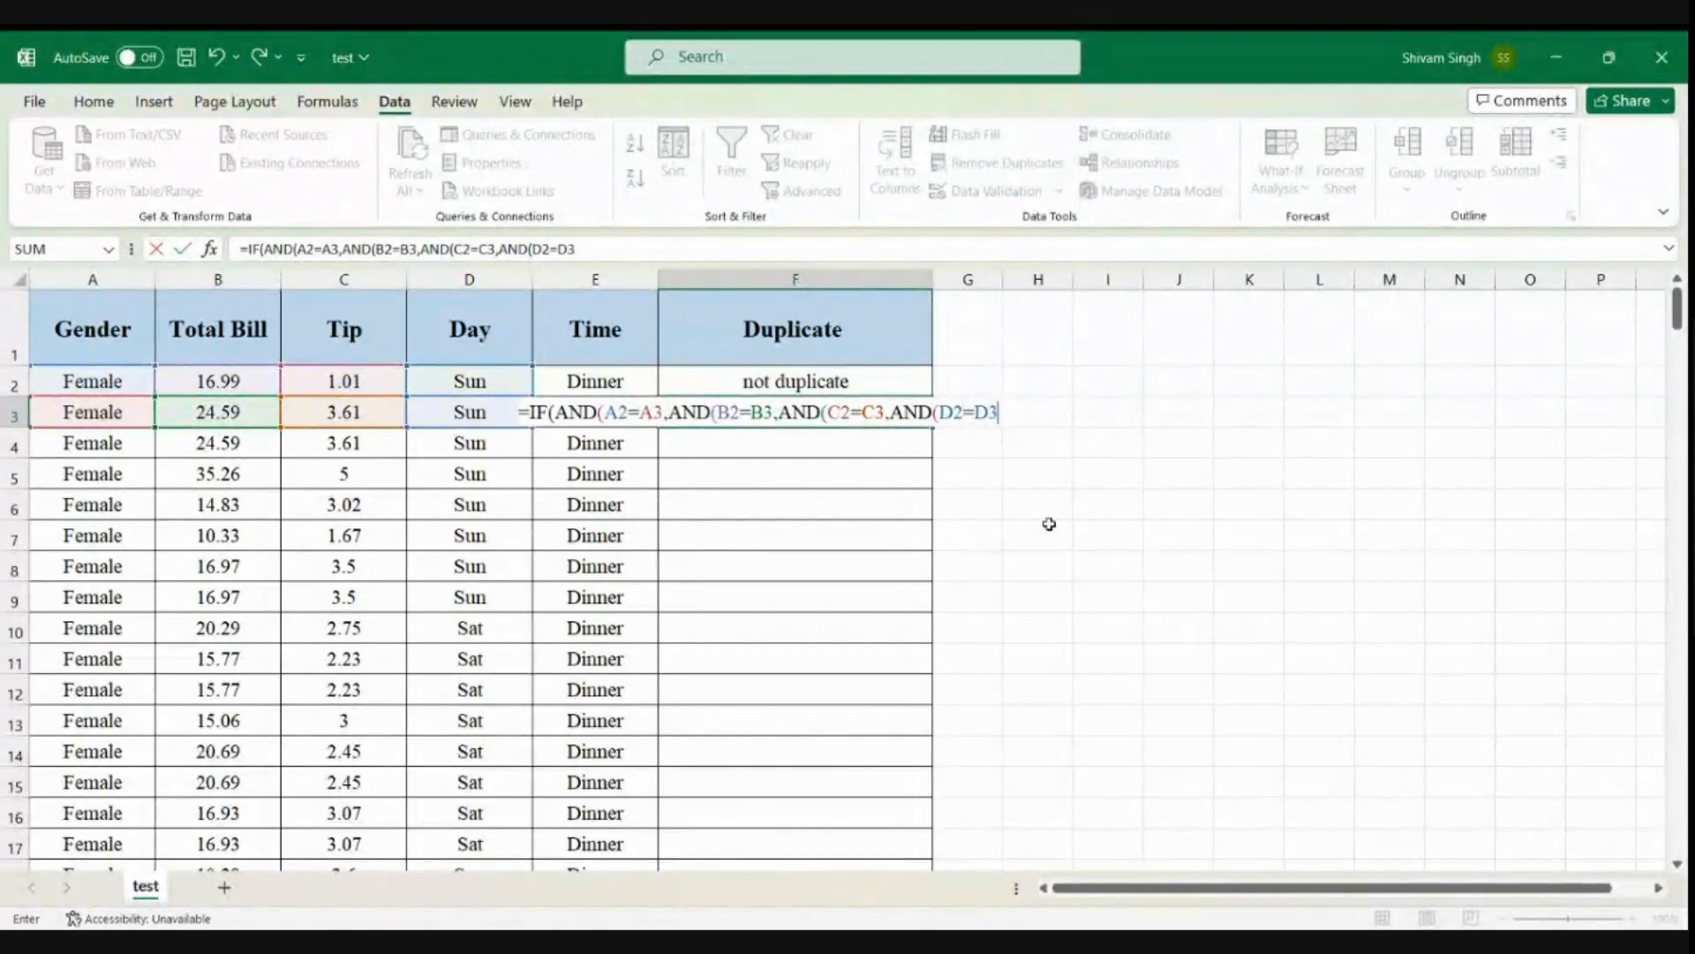
pyautogui.write(',AND(')
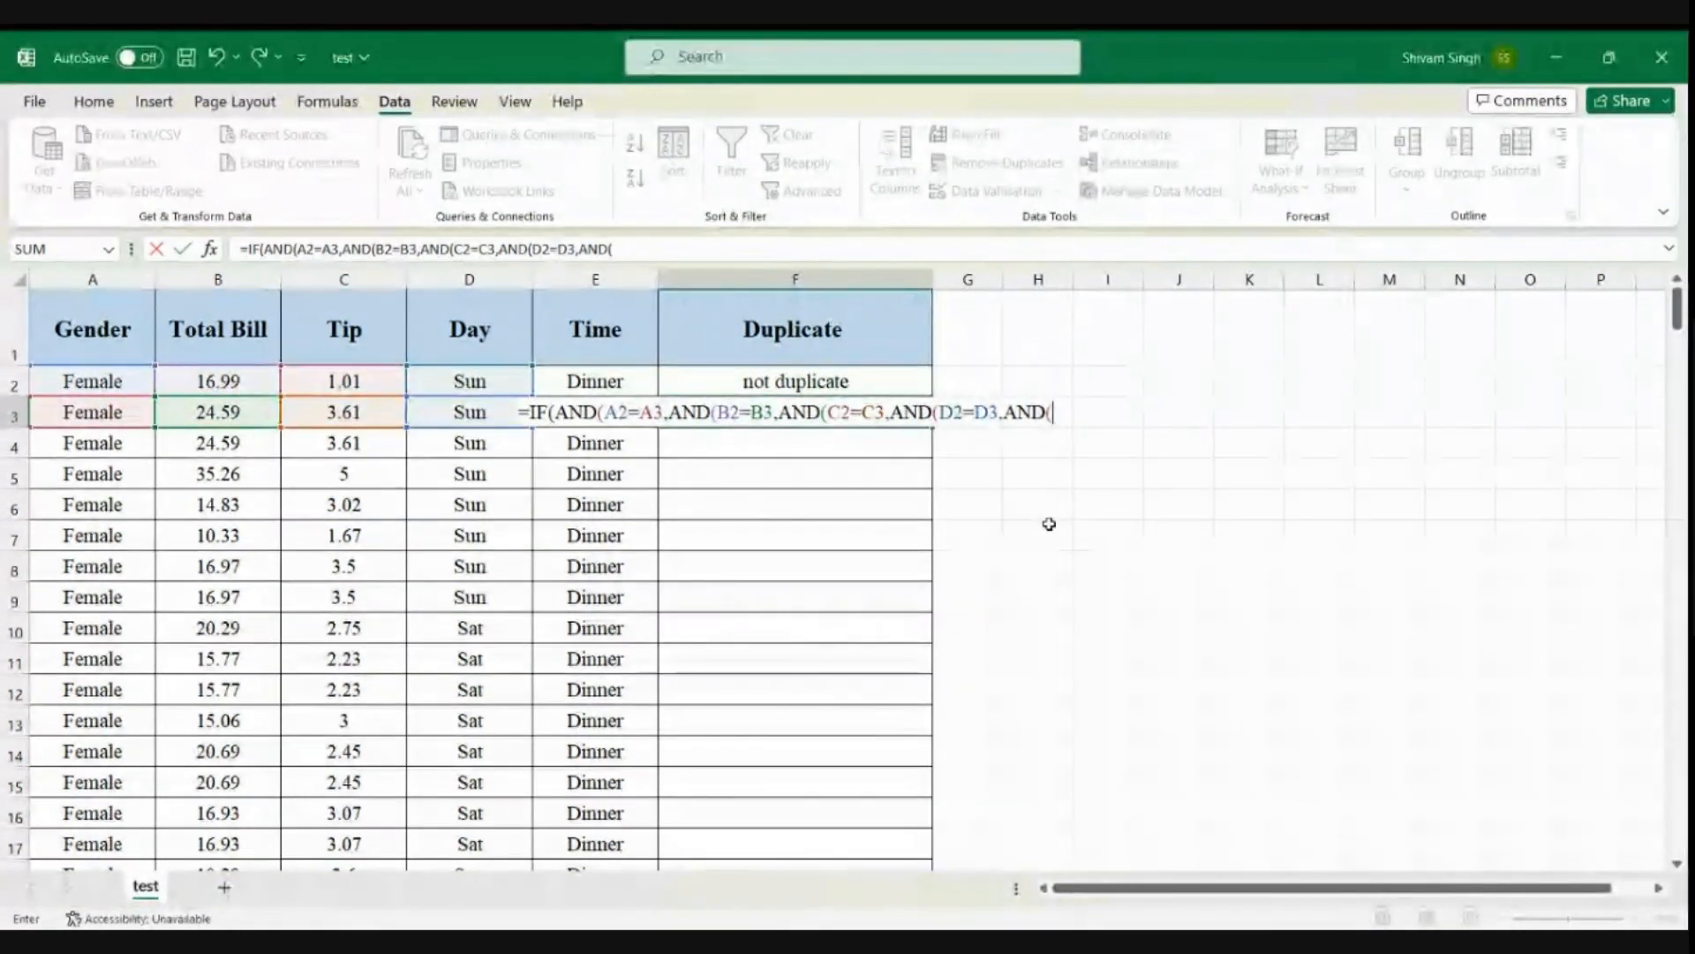
pyautogui.write('E2=')
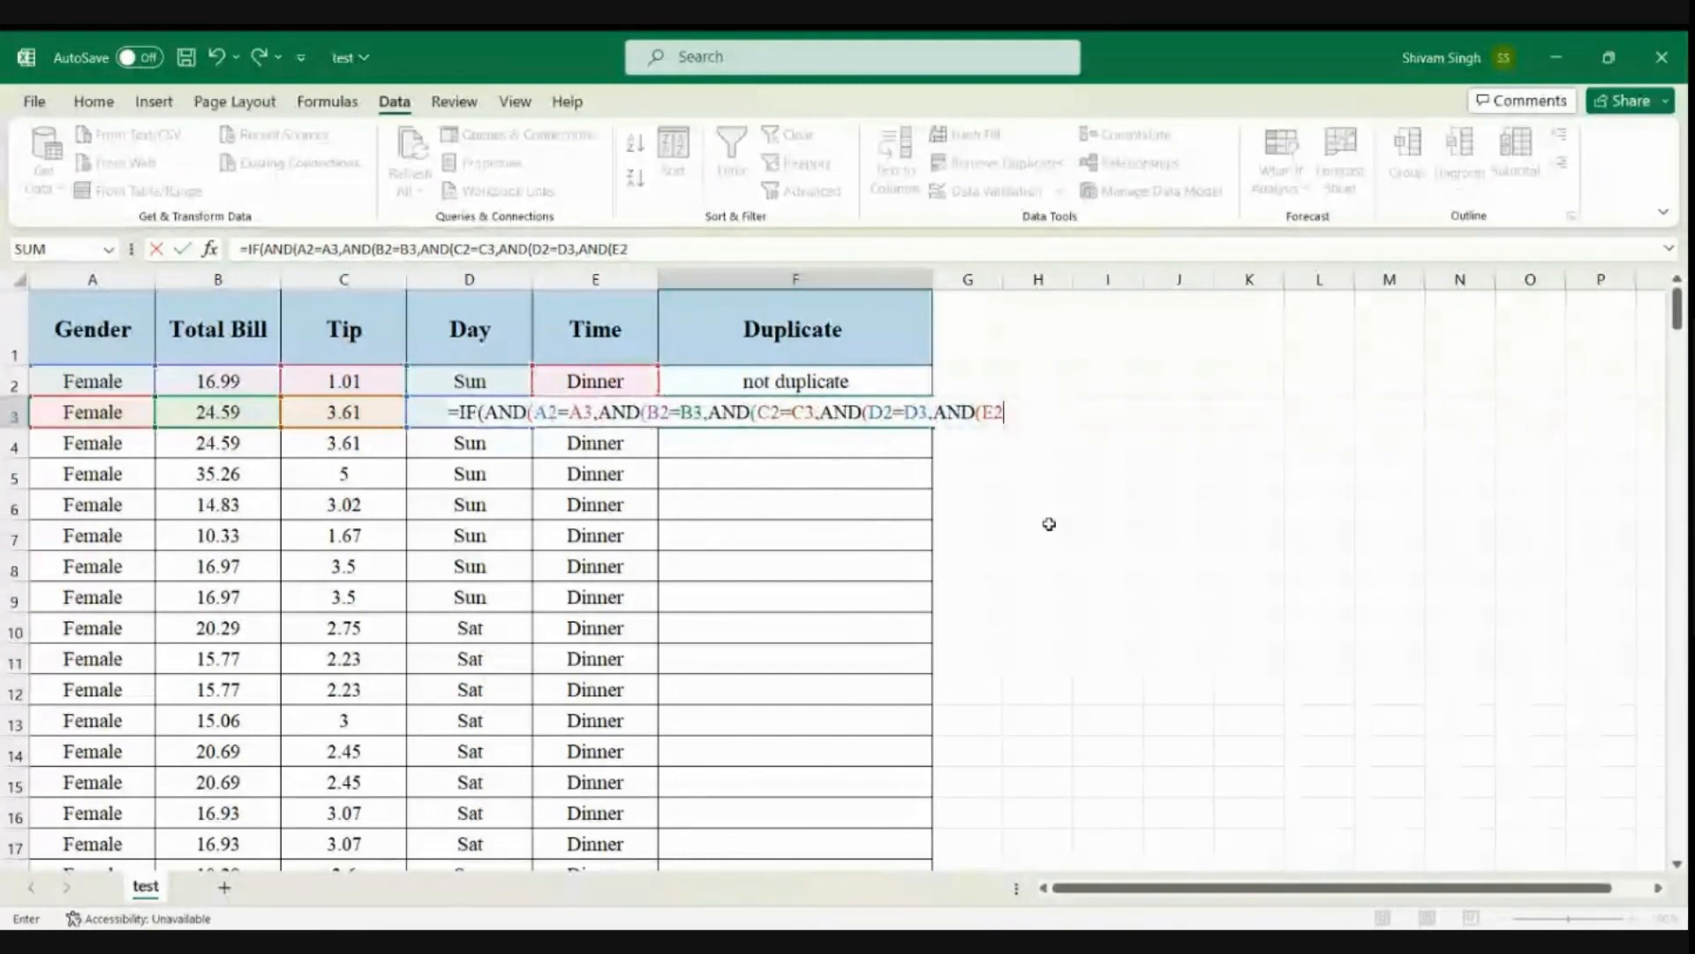
# Add a last nested AND test comparing the times, AND(E2=E3), and close all the AND brackets in the F3 formula
pyautogui.write('3')
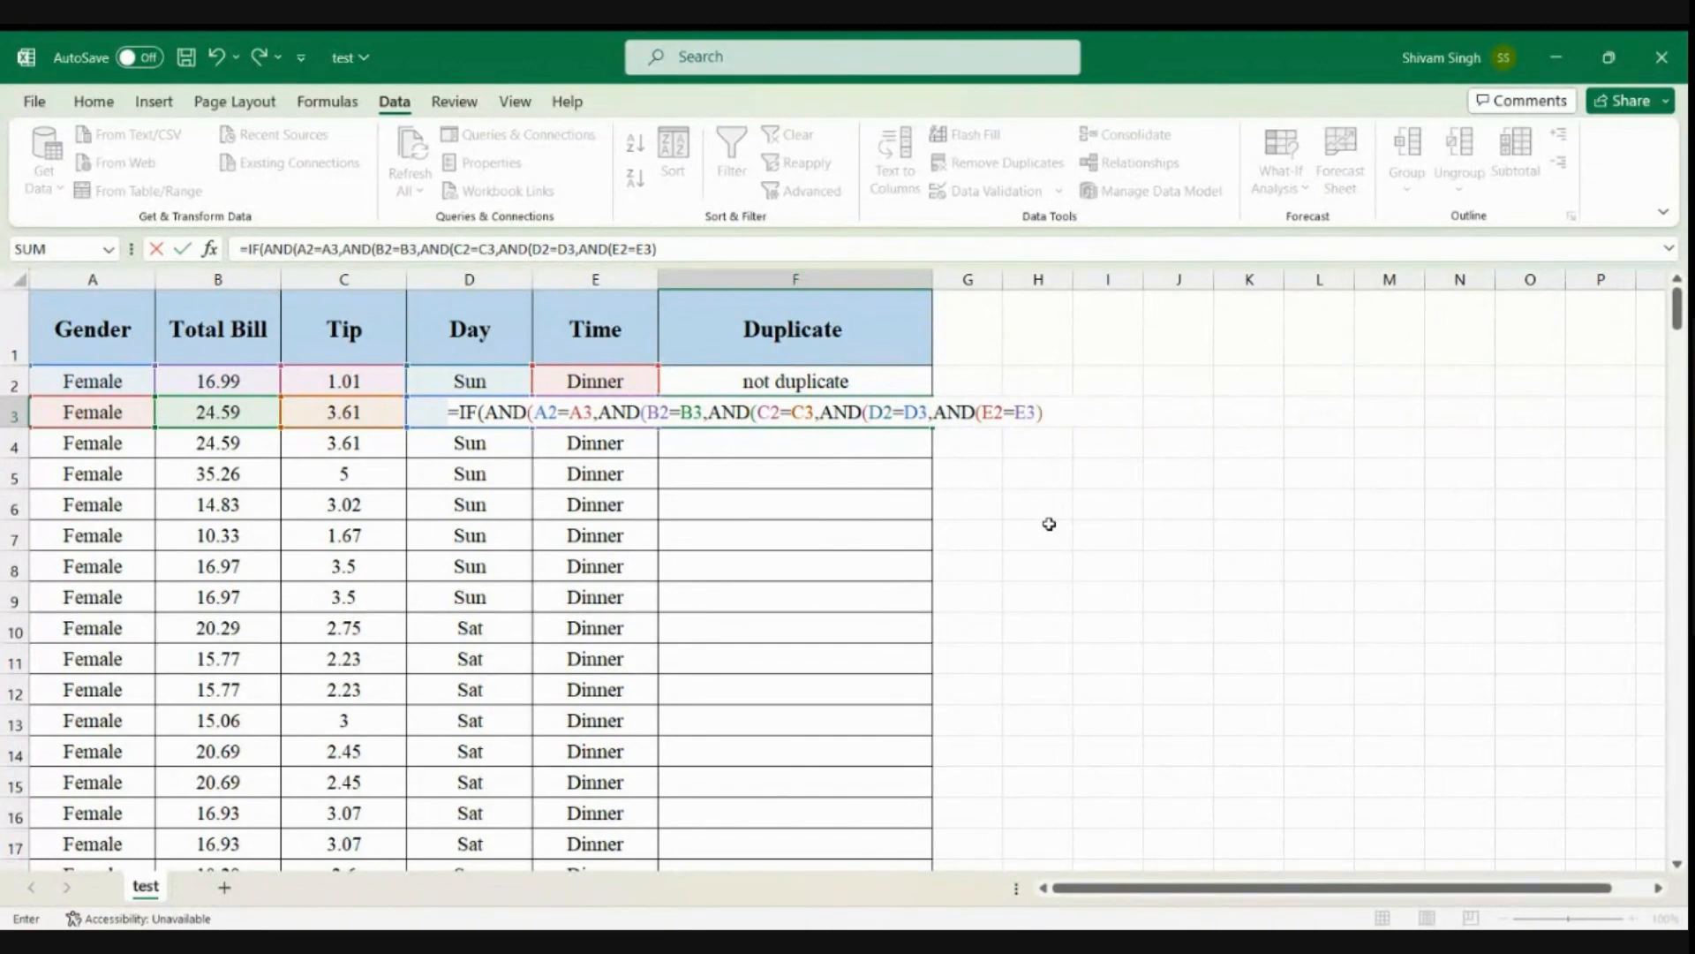
pyautogui.write(')))))')
# Add "duplicate" as the value if true in the F3 formula
pyautogui.click(746, 240)
pyautogui.write(',')
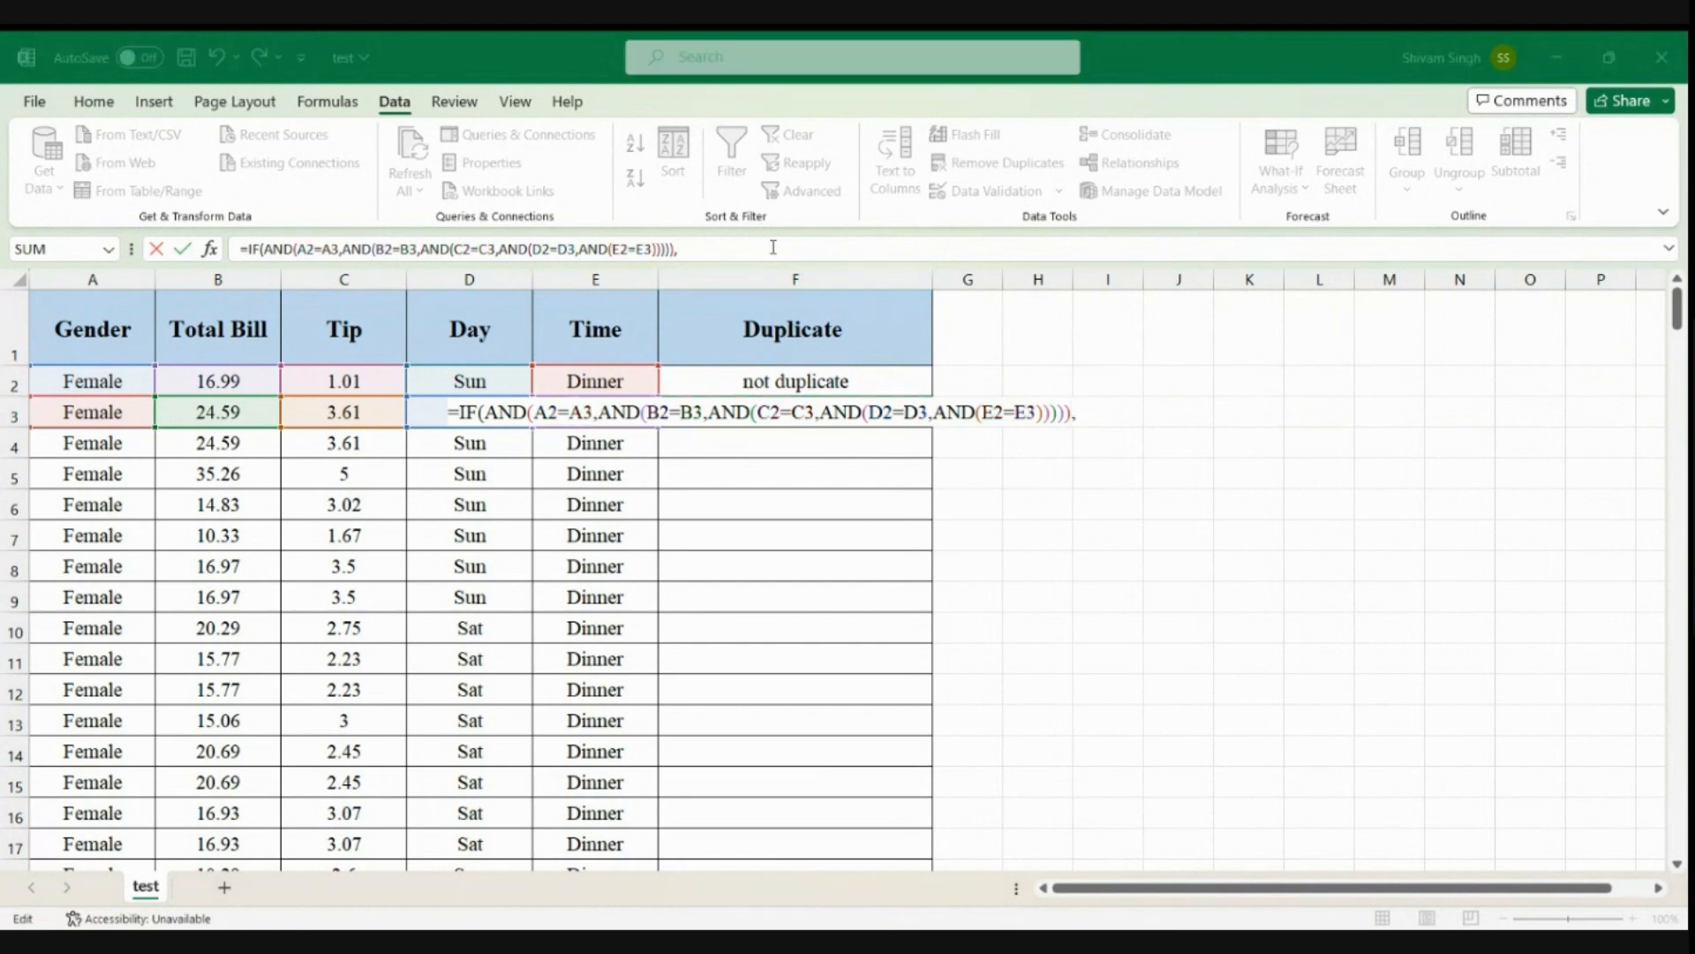
pyautogui.click(773, 247)
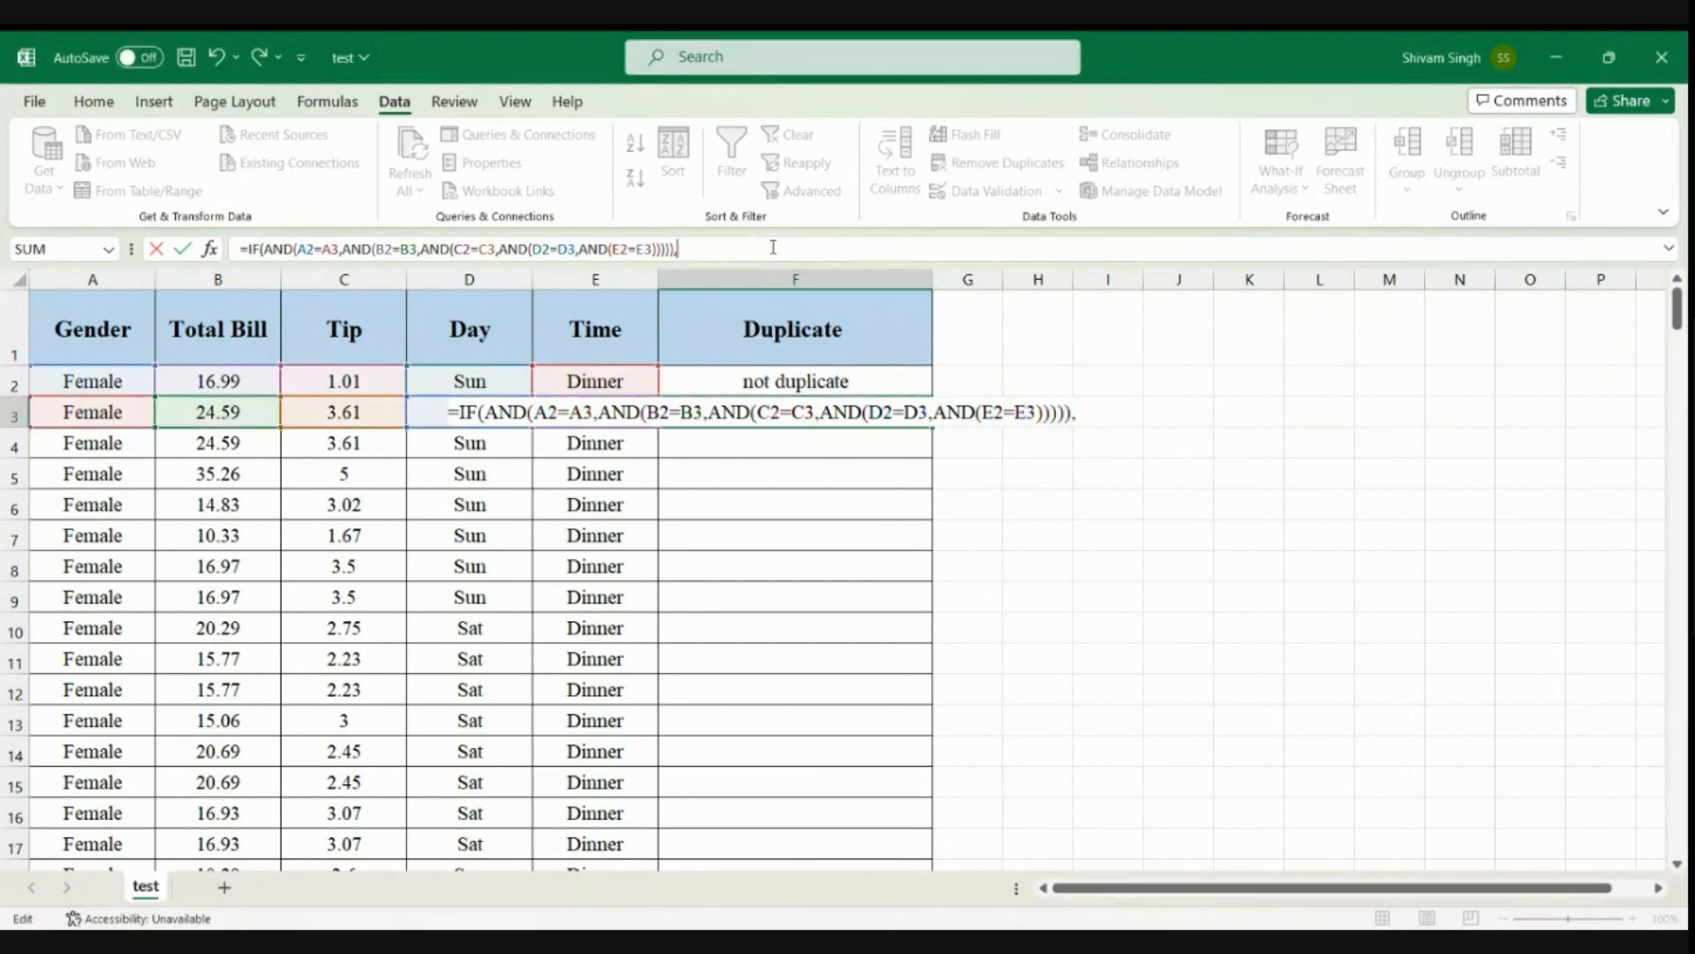
pyautogui.write('"duplicate')
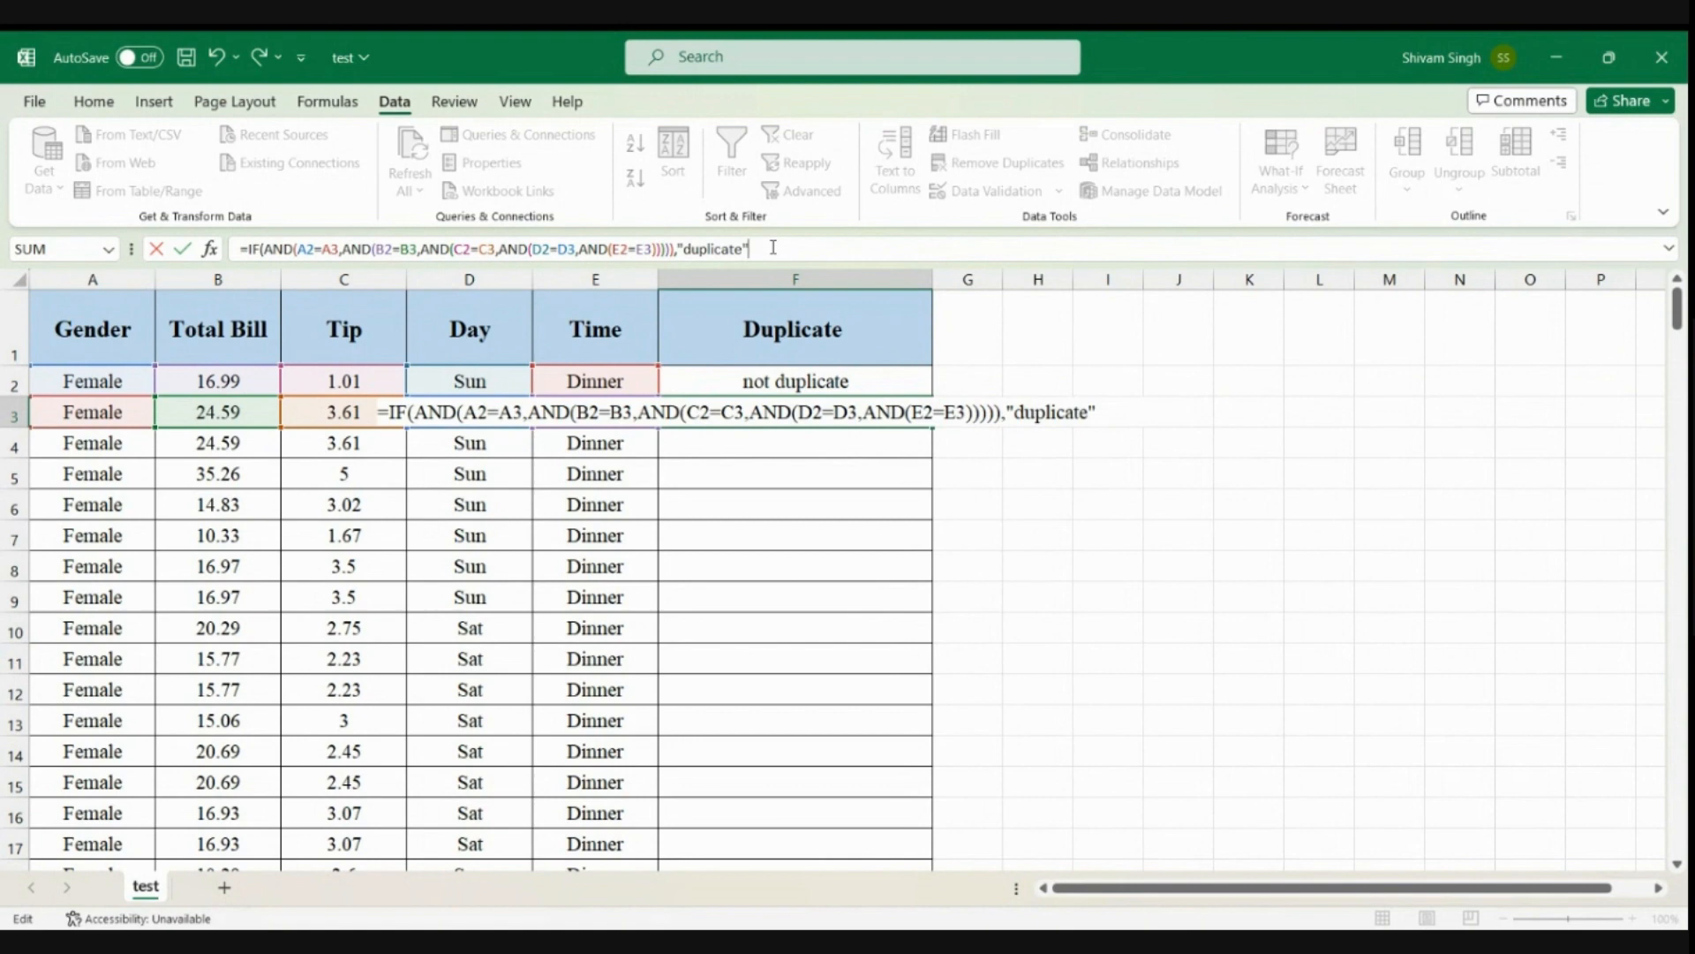
# Add "not duplicate" as the value if false, close the IF function and commit the F3 formula
pyautogui.click(773, 247)
pyautogui.write('"')
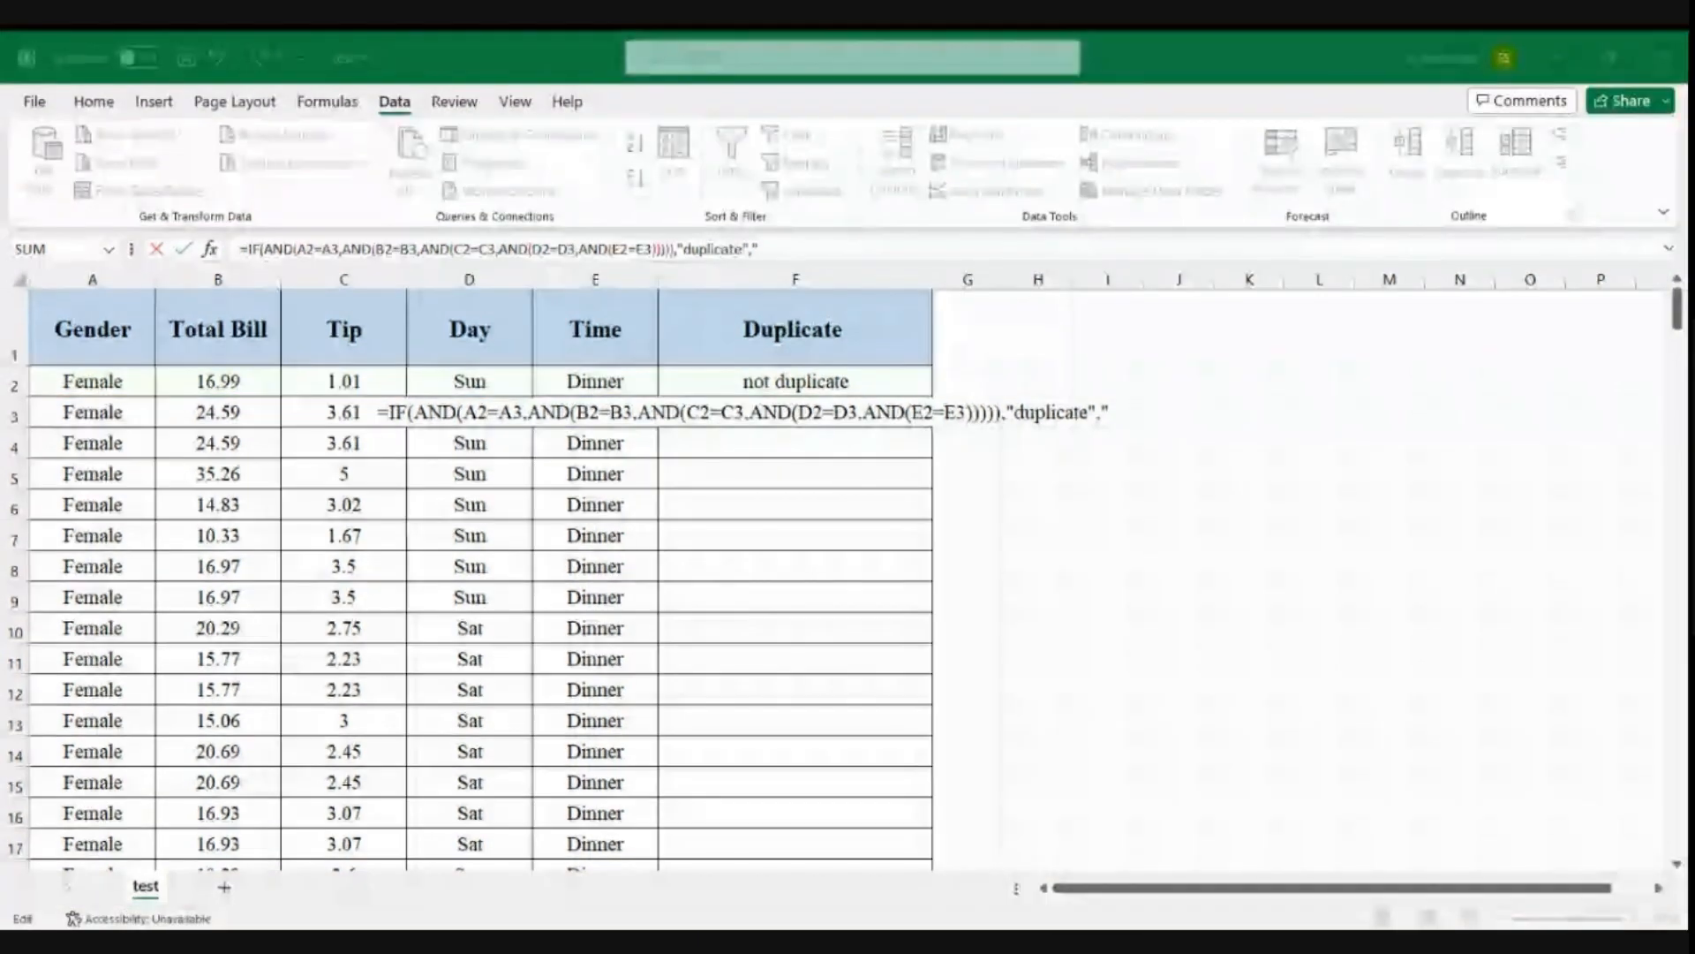
pyautogui.click(773, 247)
pyautogui.write('n')
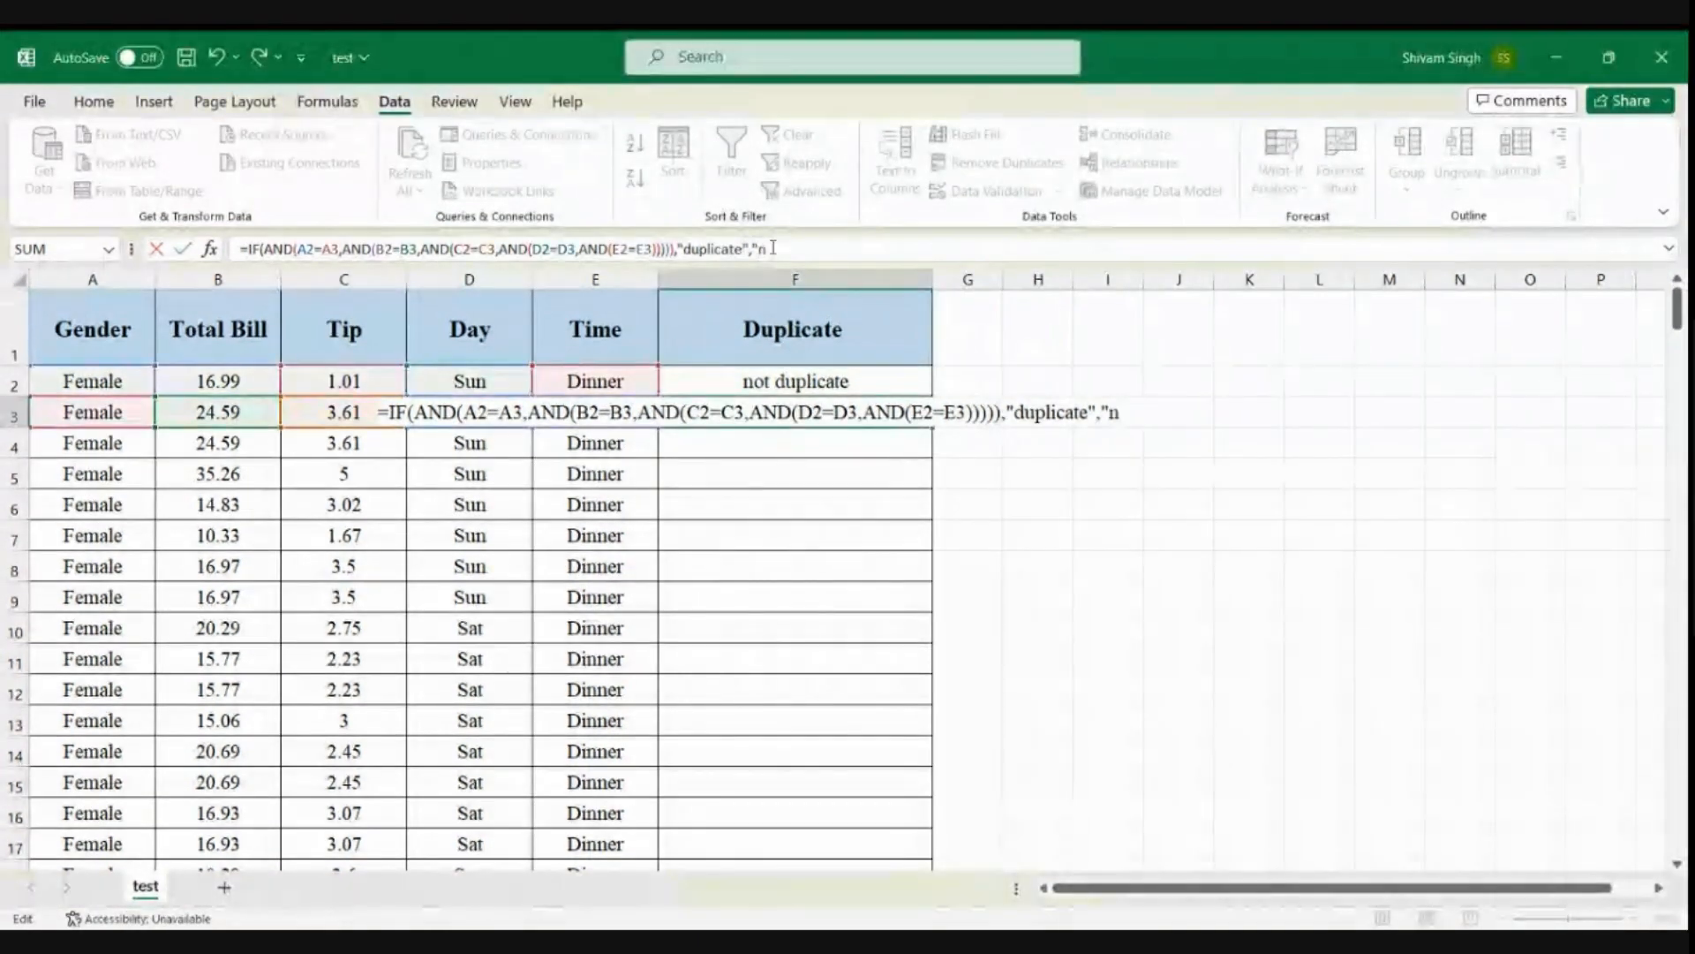
pyautogui.write('ot dup')
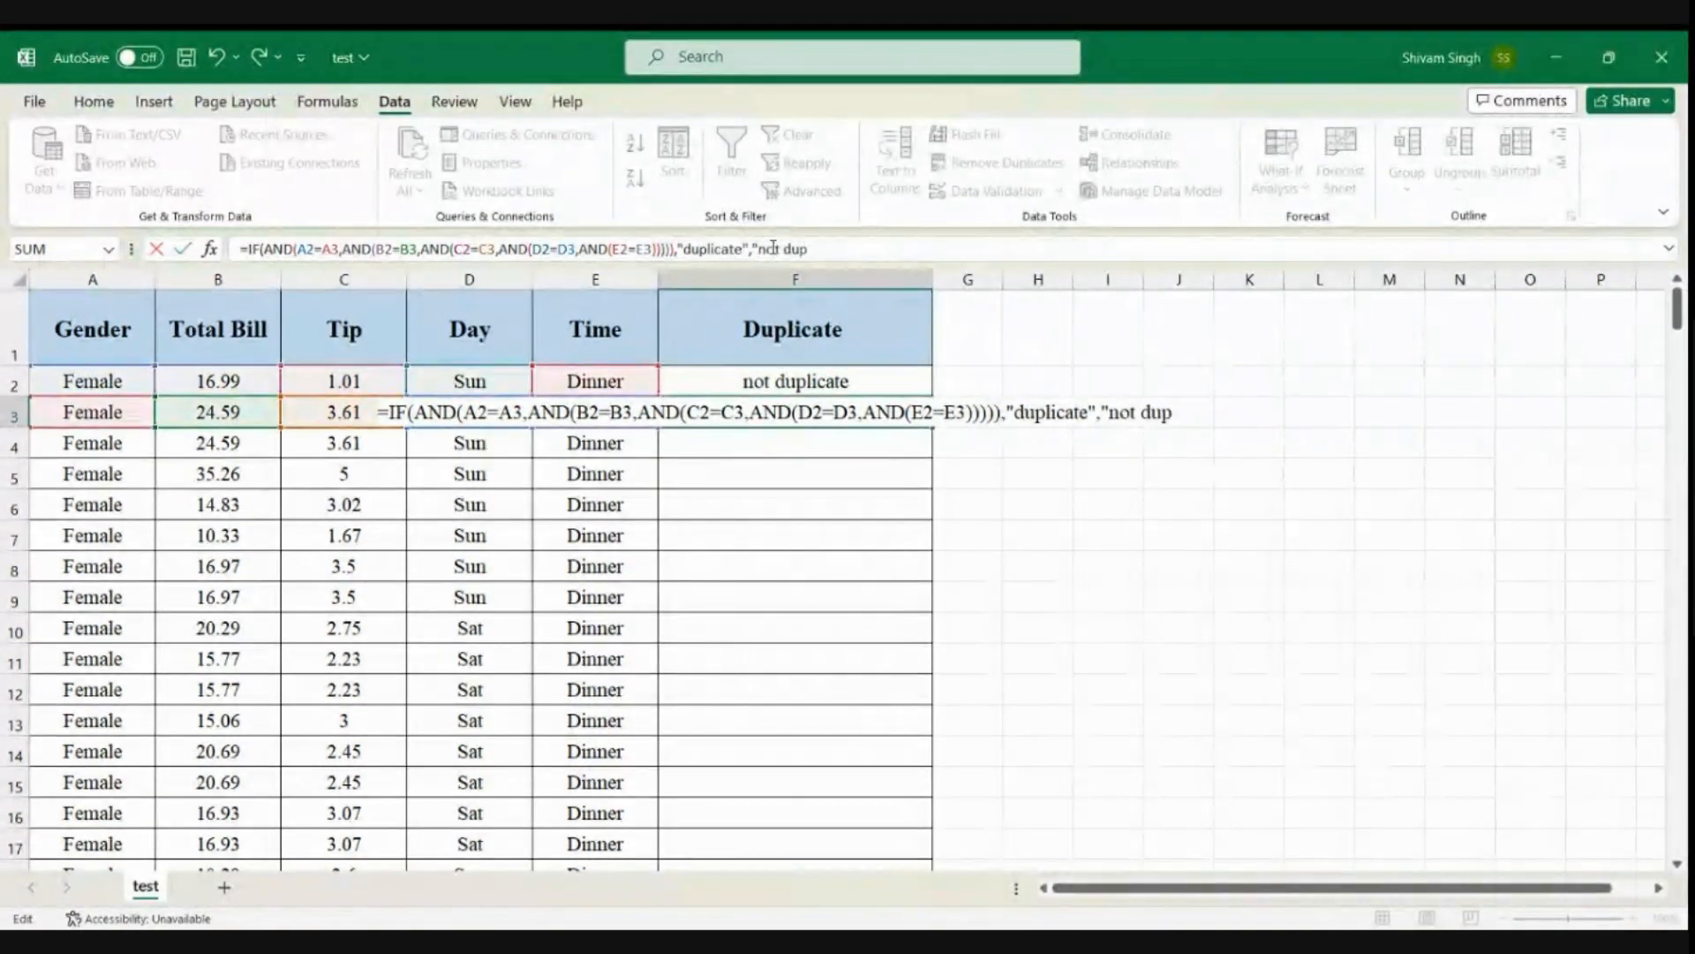
pyautogui.write('licate')
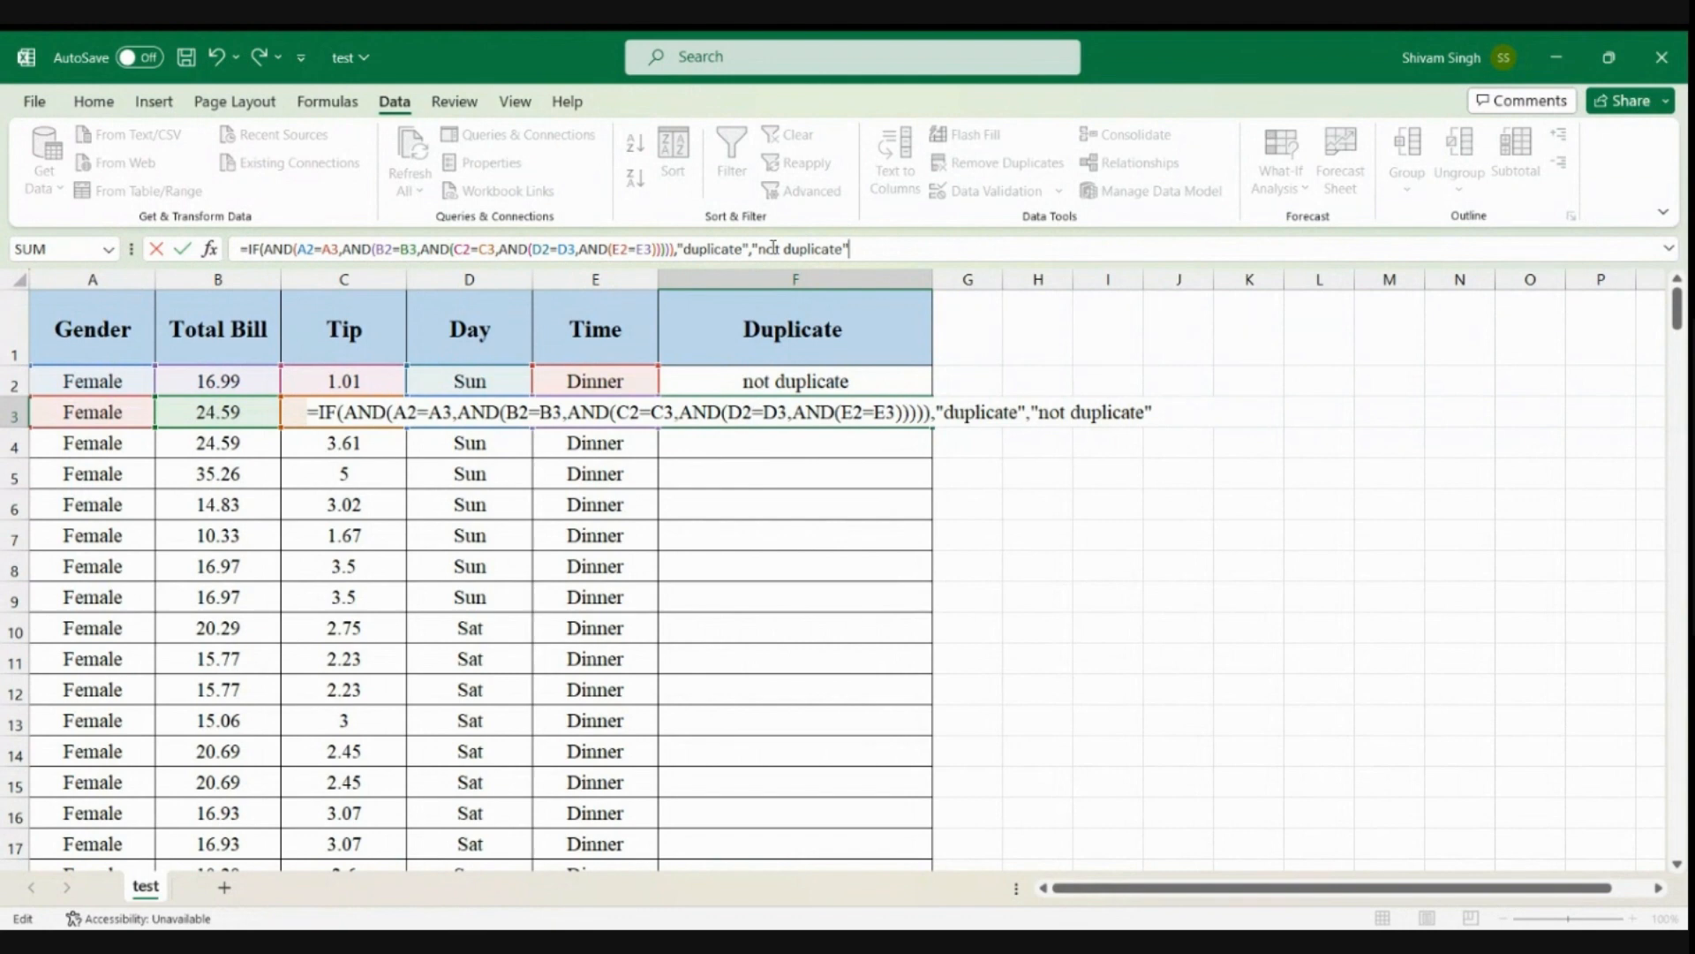
pyautogui.write(')')
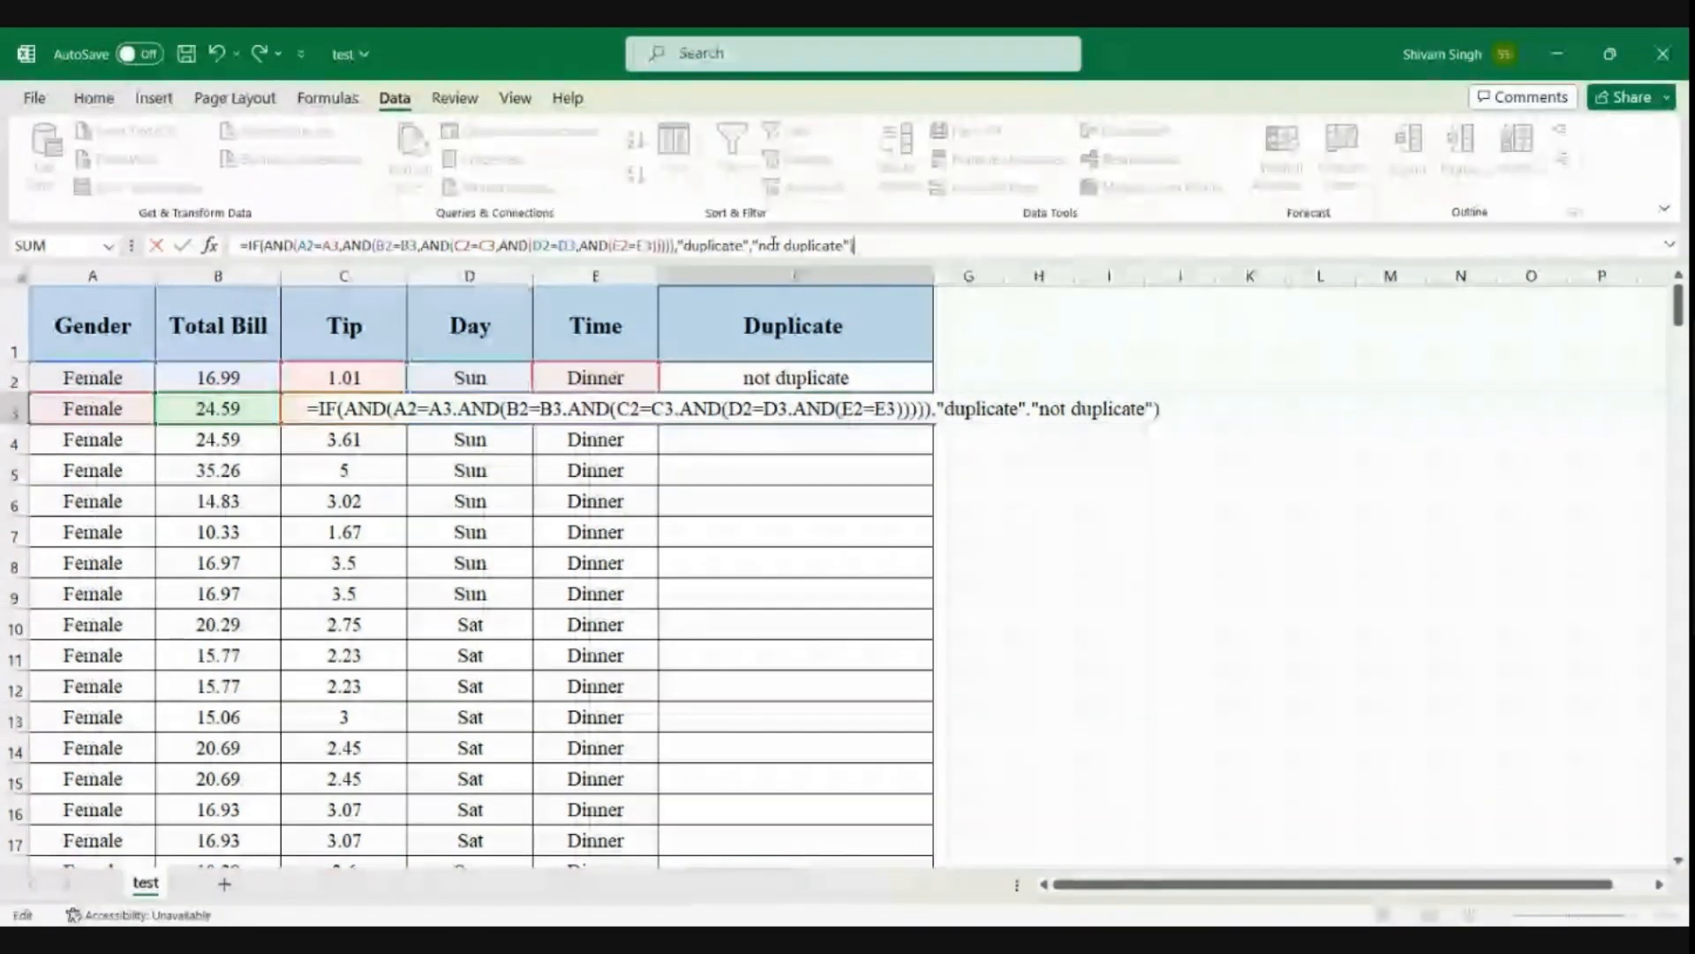
pyautogui.press('Return')
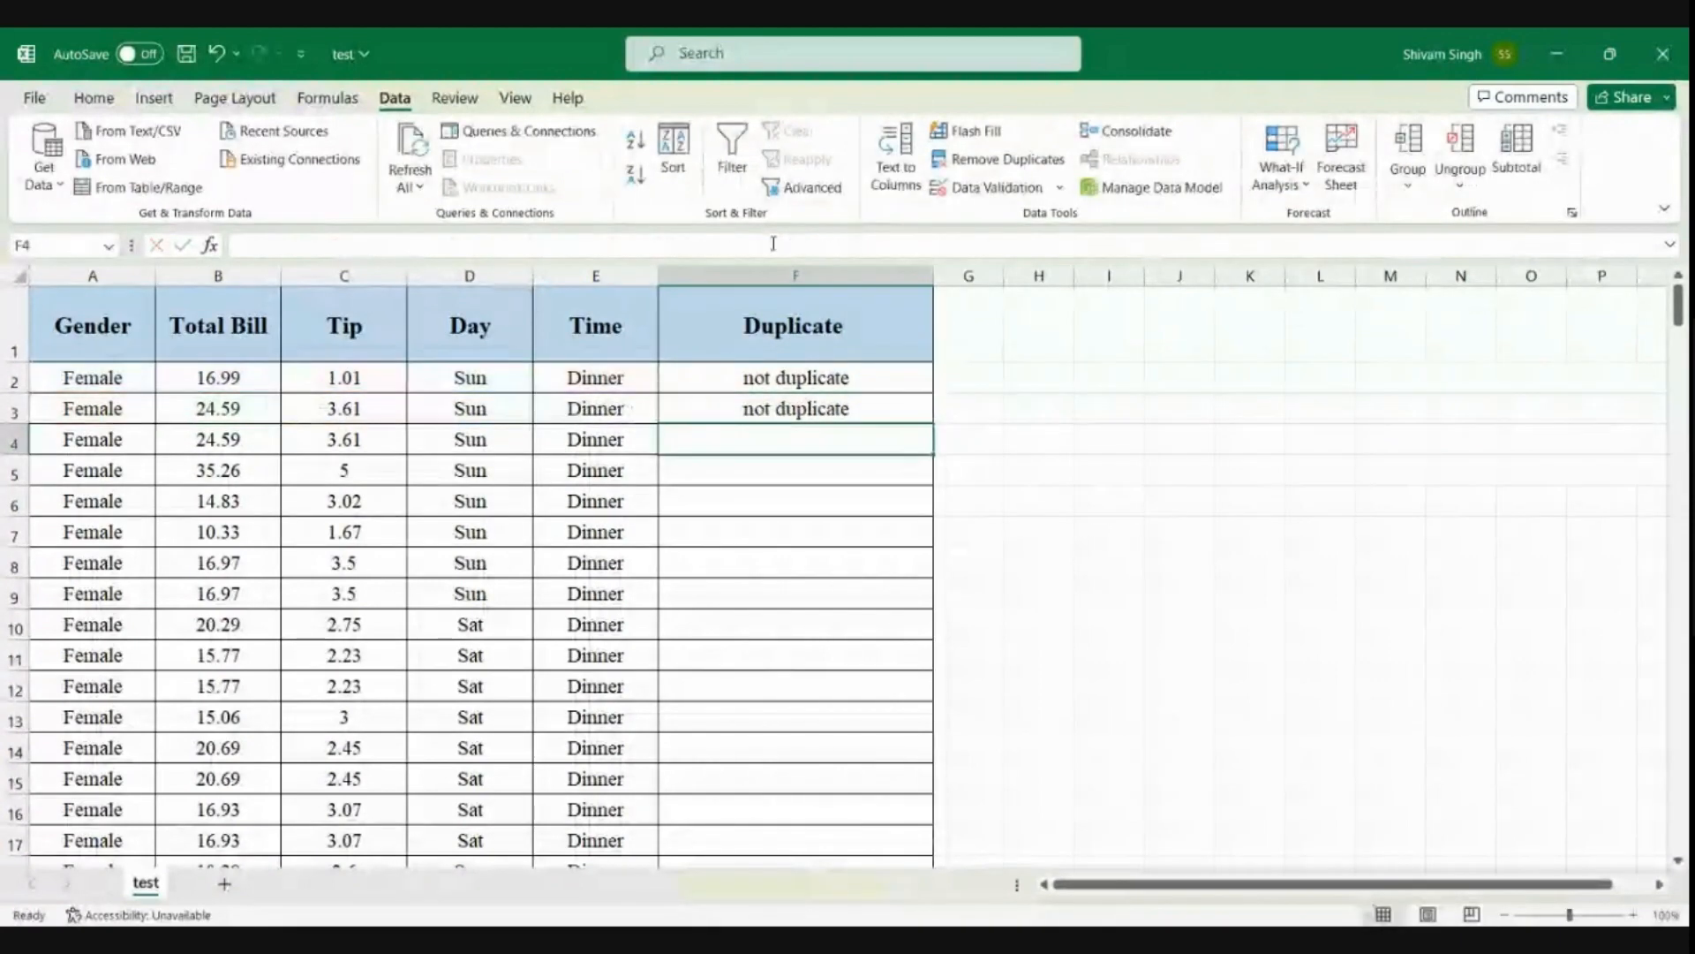
# Compare the records in rows 2 and 3 to check the result in F3
pyautogui.click(124, 409)
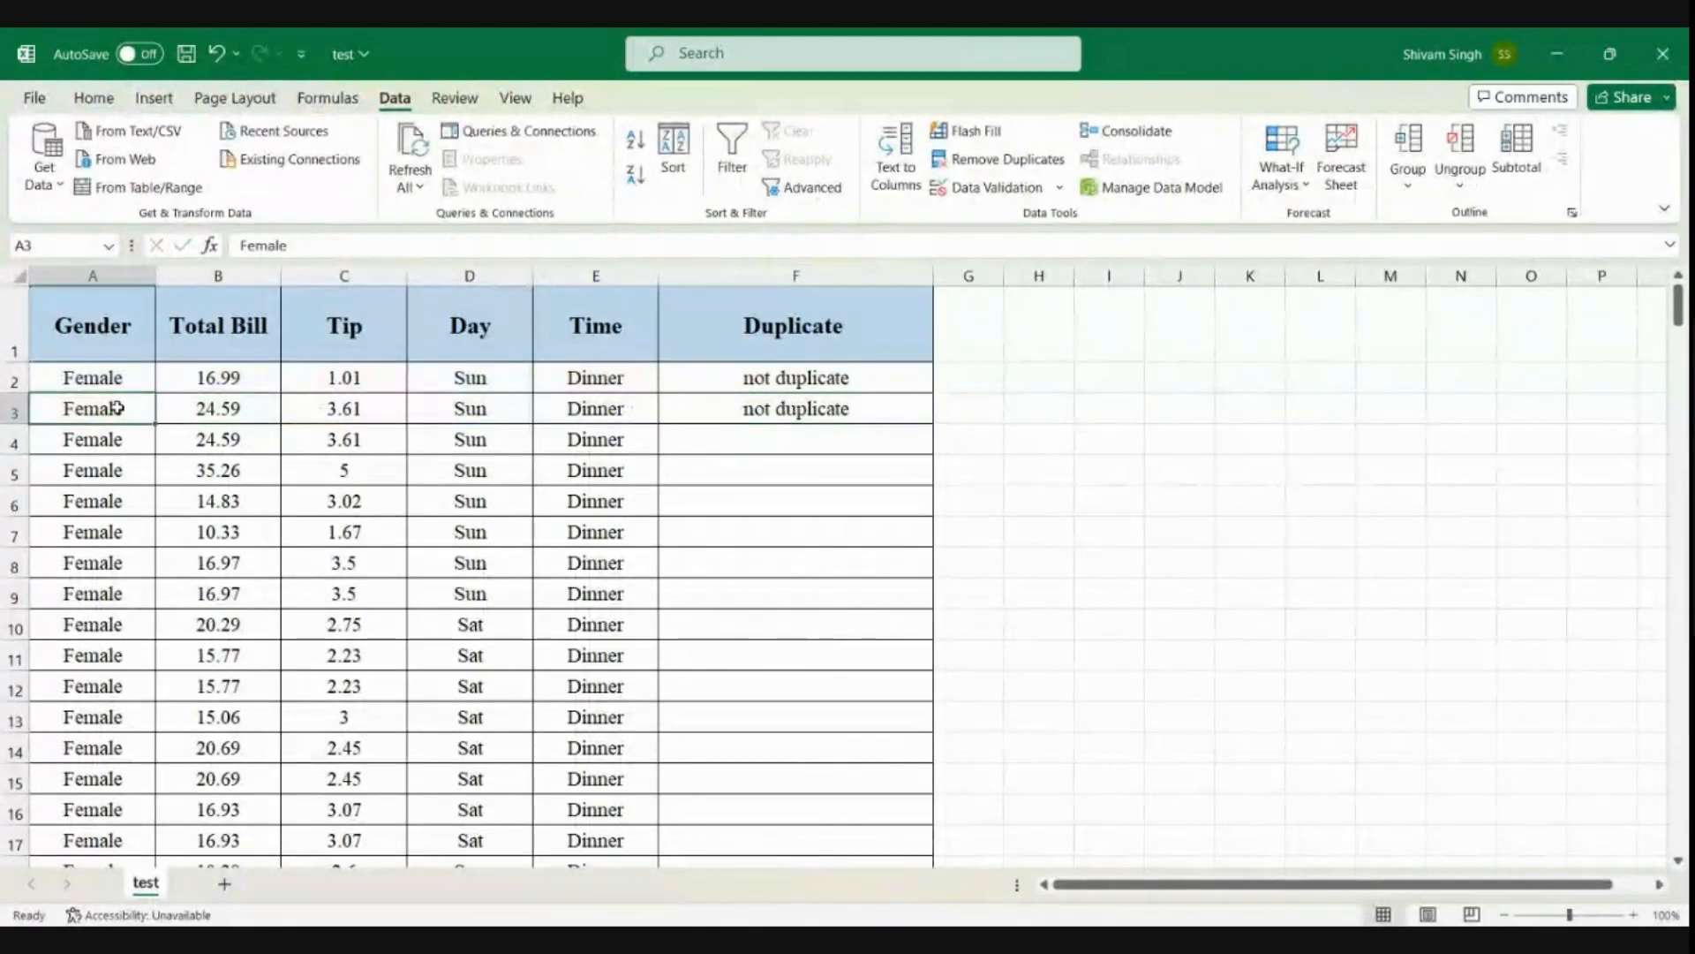
pyautogui.click(8, 412)
pyautogui.click(11, 377)
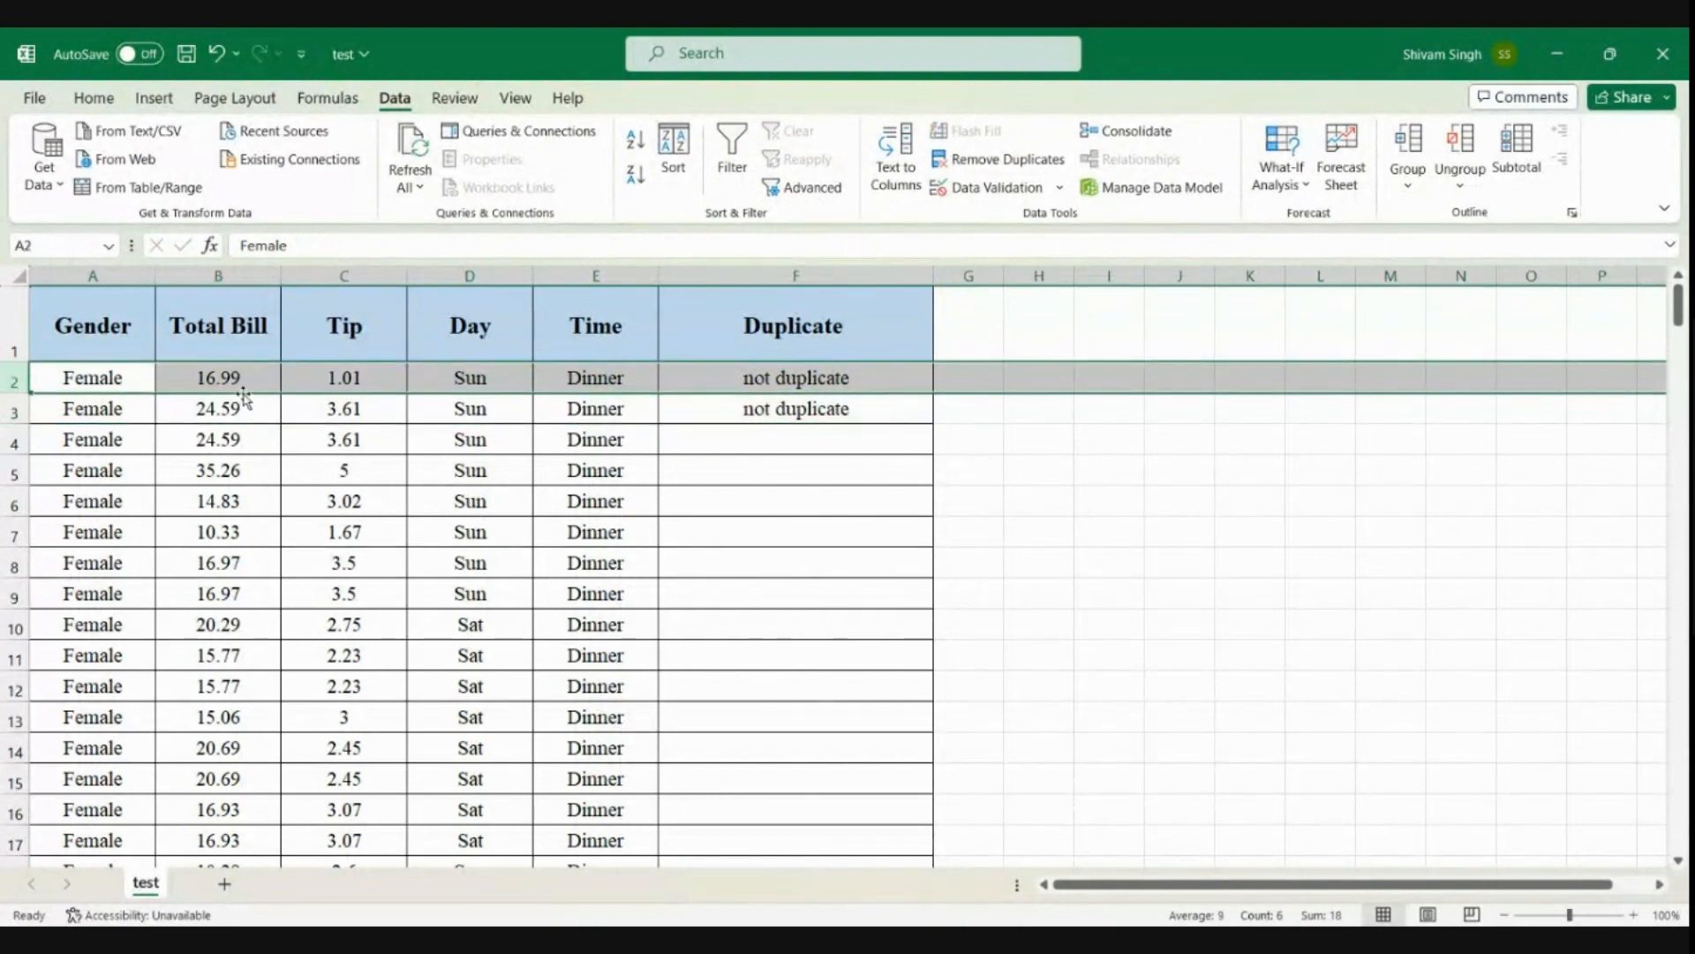
# Fill the F3 formula down the Duplicate column to the last record in row 249
pyautogui.click(831, 405)
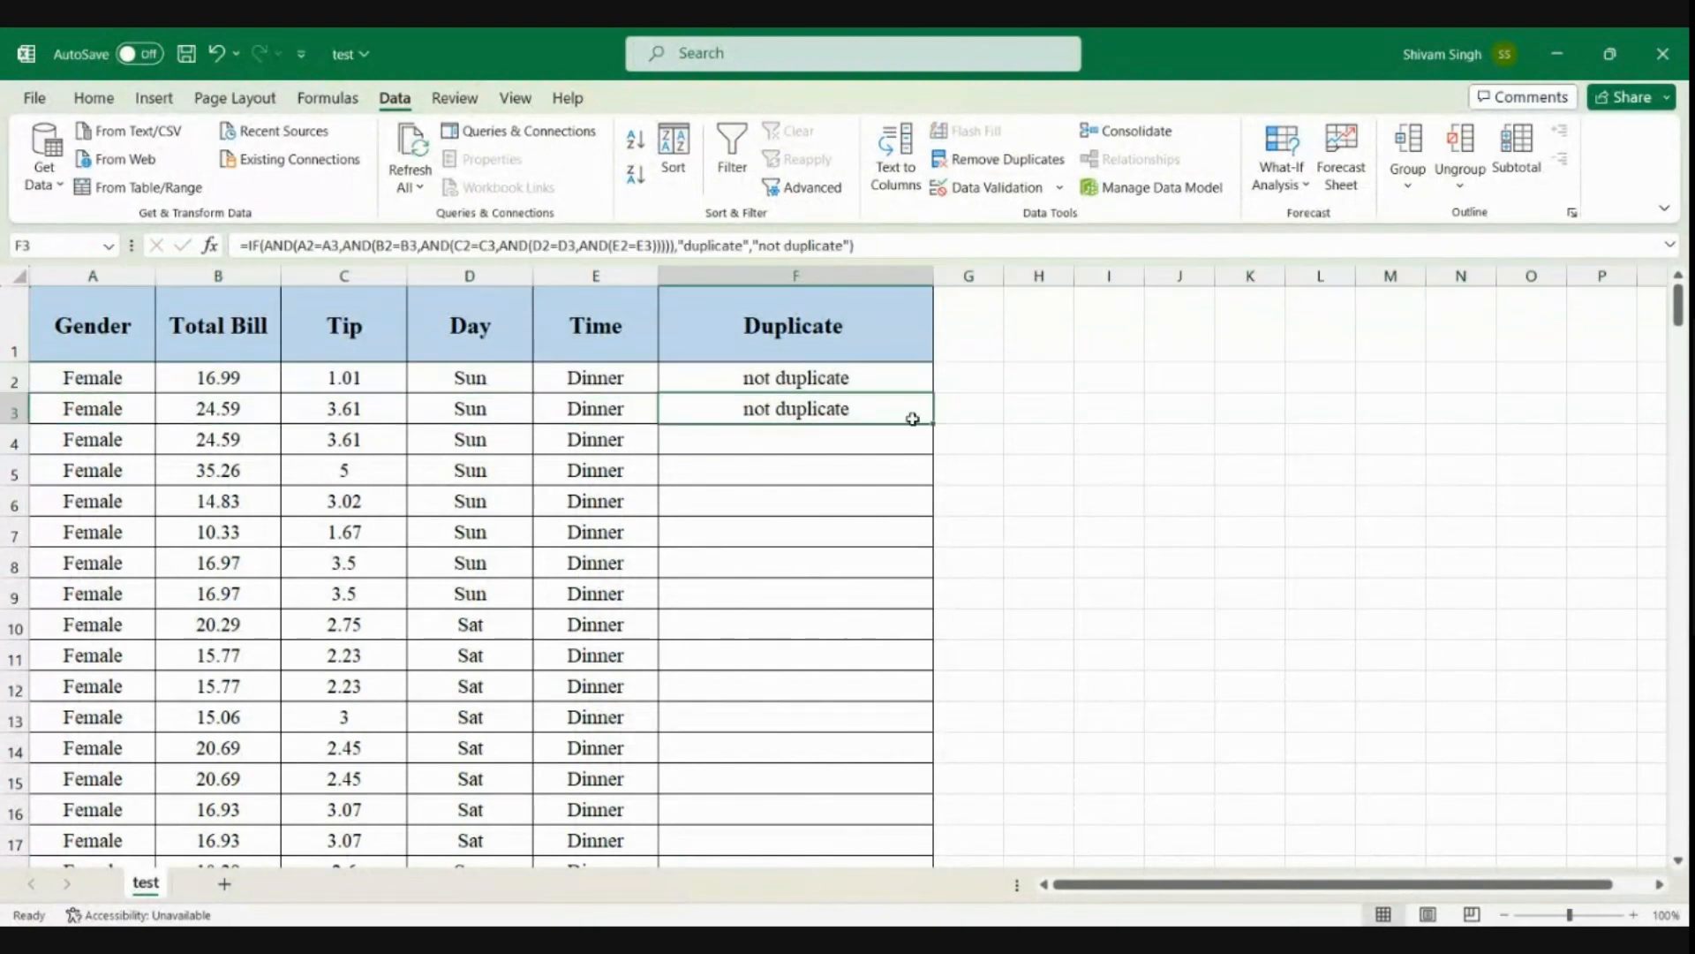
pyautogui.moveTo(931, 425); pyautogui.dragTo(868, 782)
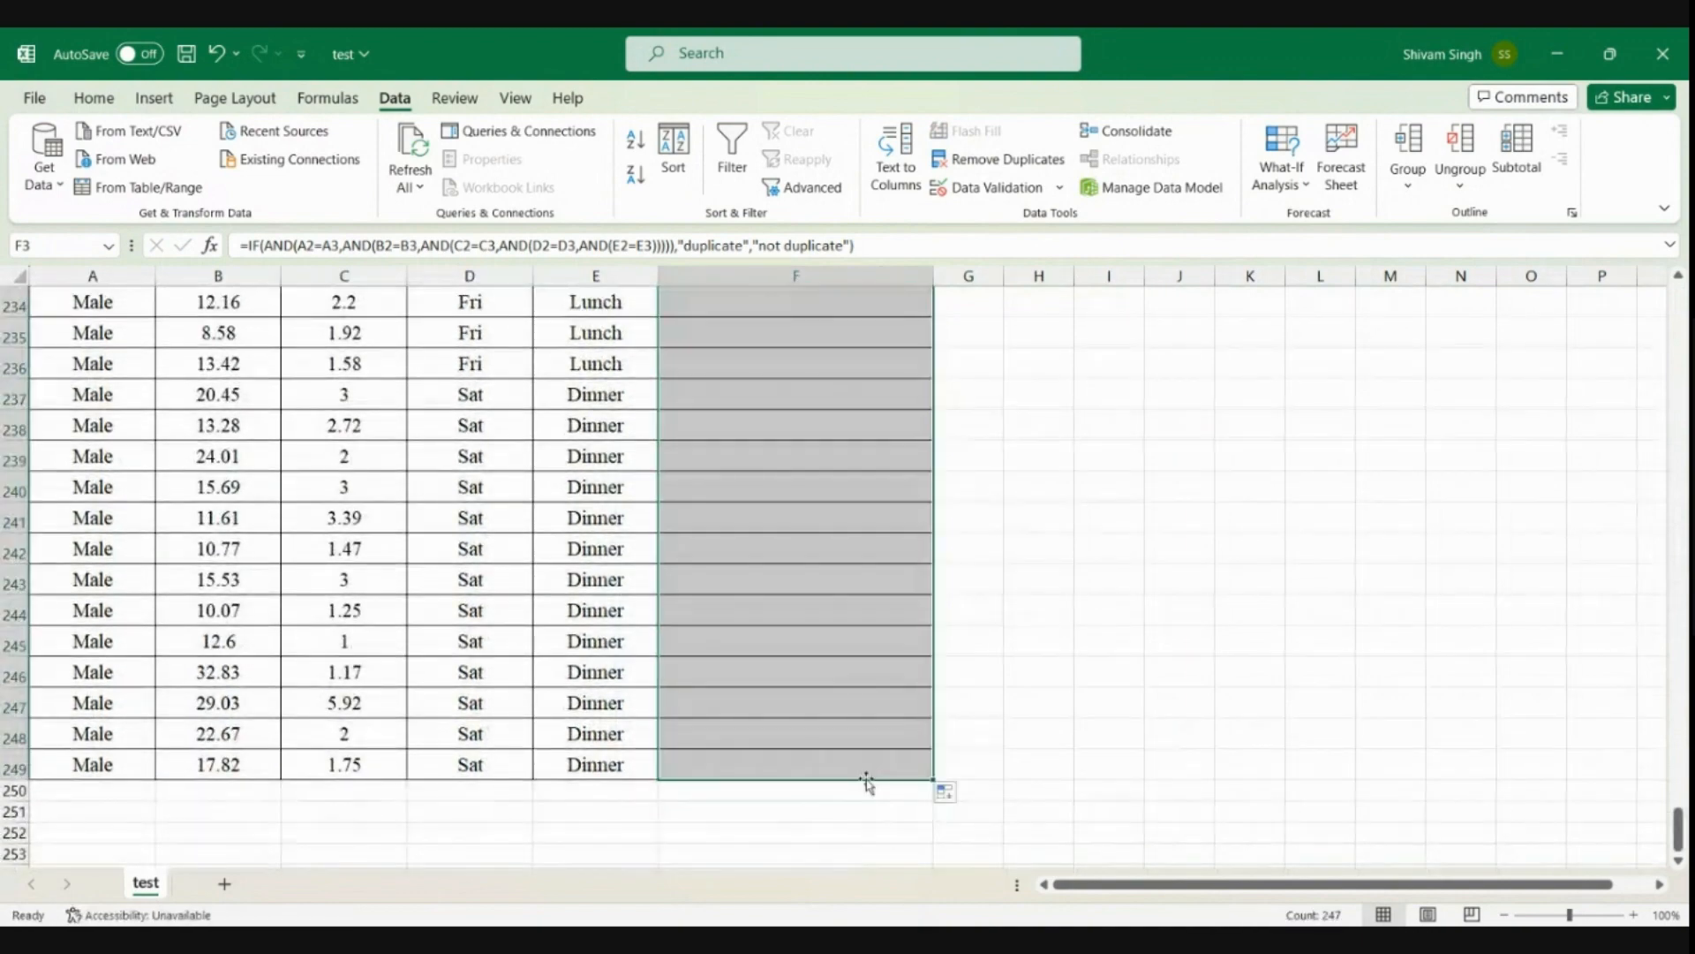
# Check the filled Duplicate column from the top, inspecting the results in F4 and F9
pyautogui.scroll(20, 938, 667)
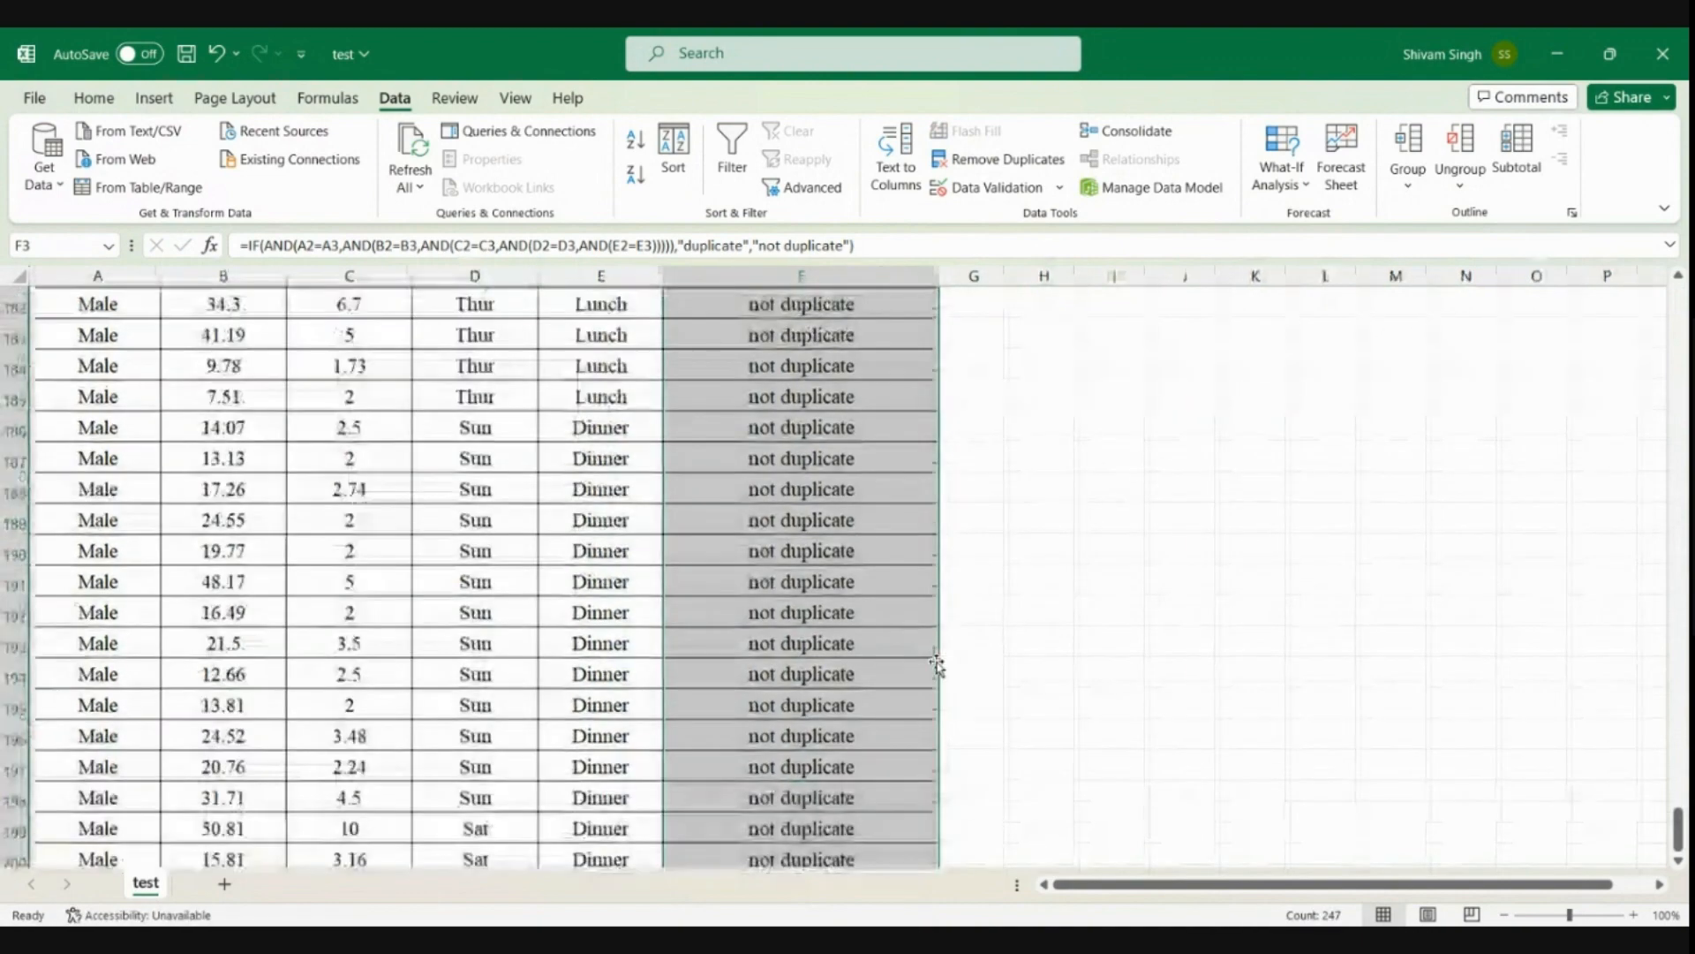
pyautogui.scroll(12, 936, 666)
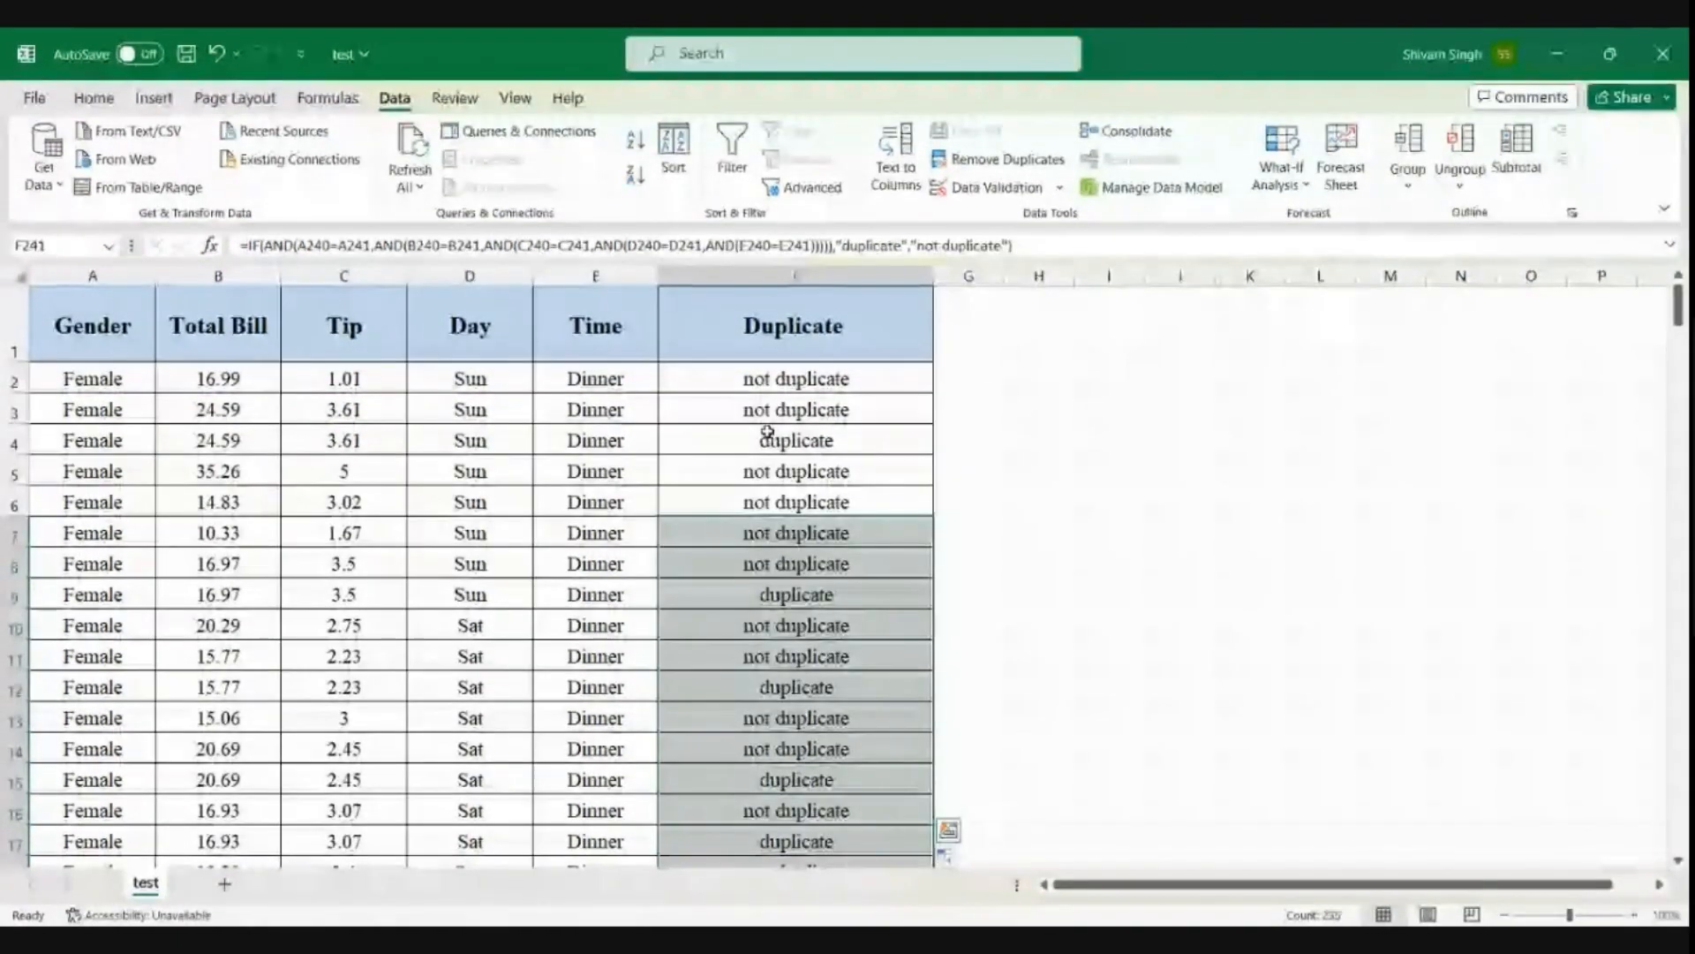
pyautogui.click(767, 433)
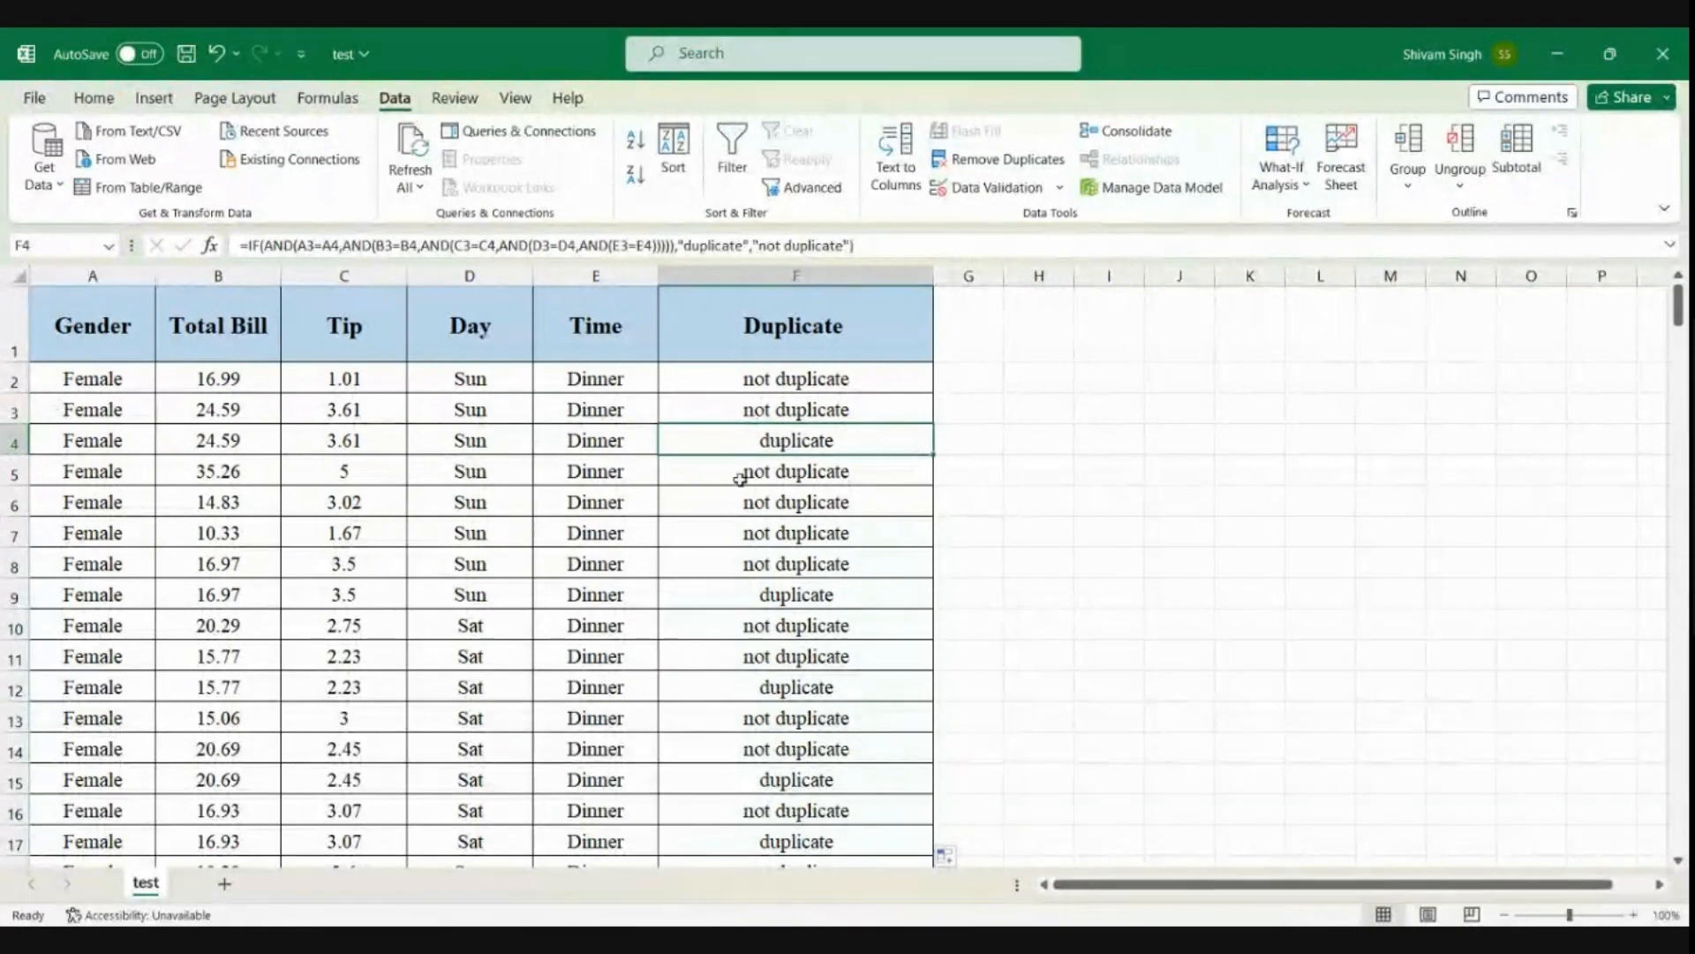
pyautogui.click(716, 595)
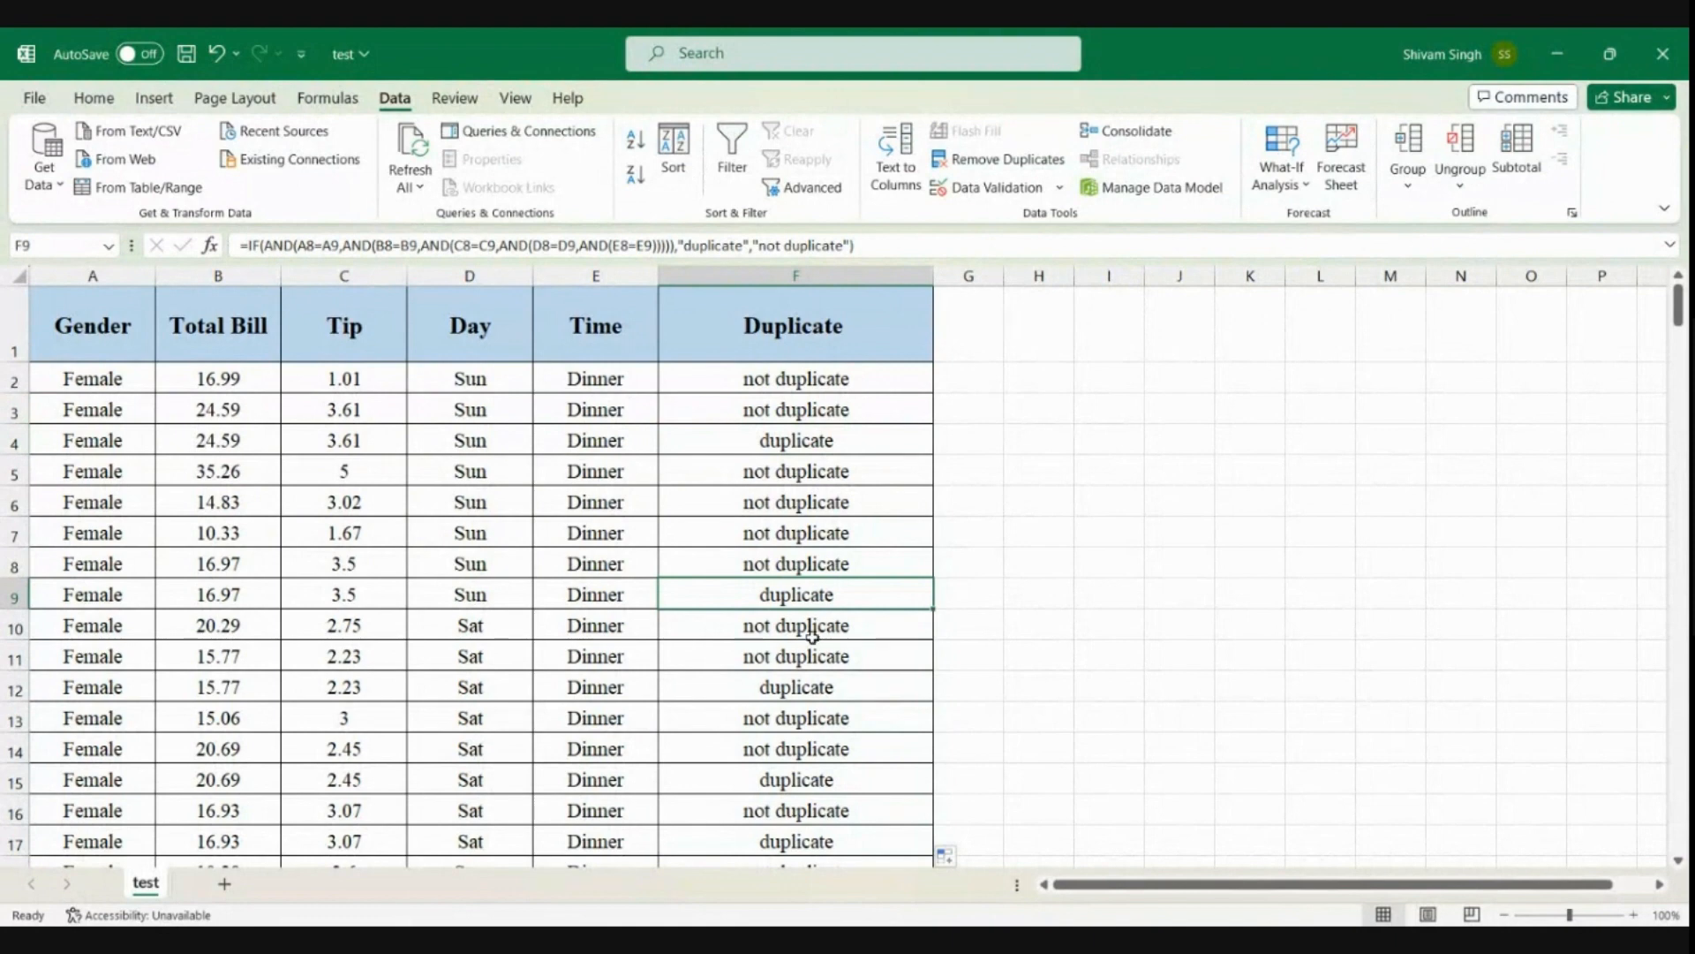
# Copy F2:F249 and paste it over itself as values to replace the formulas, checking that F3 holds plain text
pyautogui.click(770, 382)
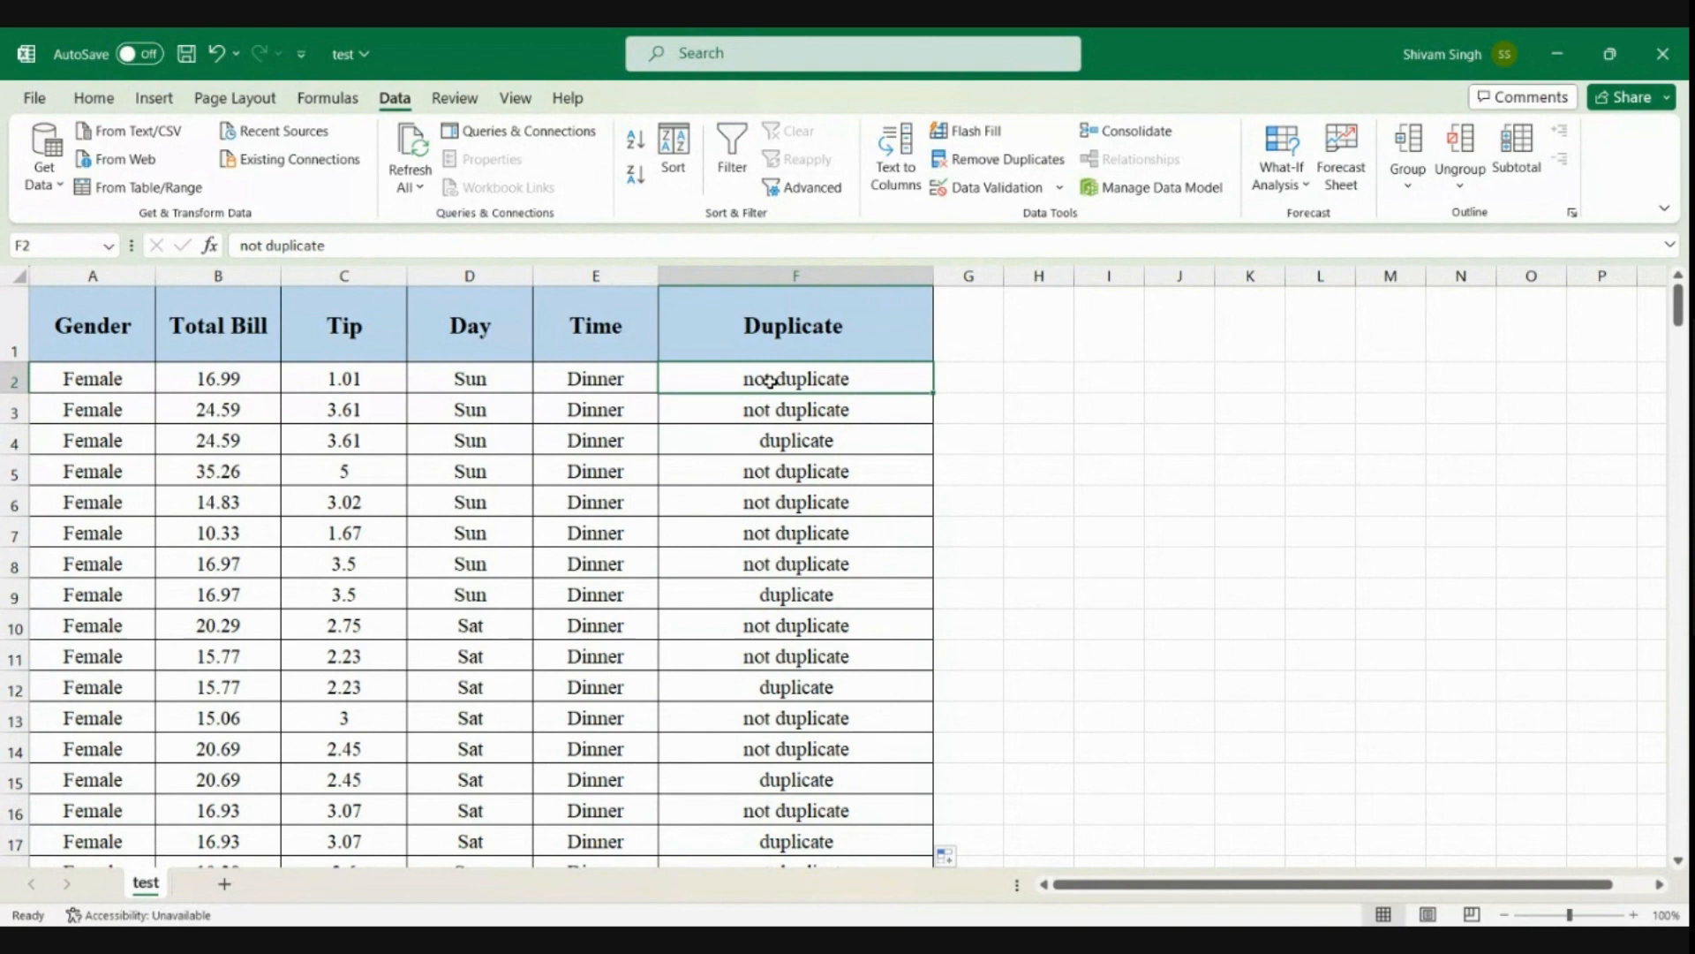
pyautogui.press('Down')
pyautogui.press('Up')
pyautogui.hotkey('ctrl', 'shift', 'Down')
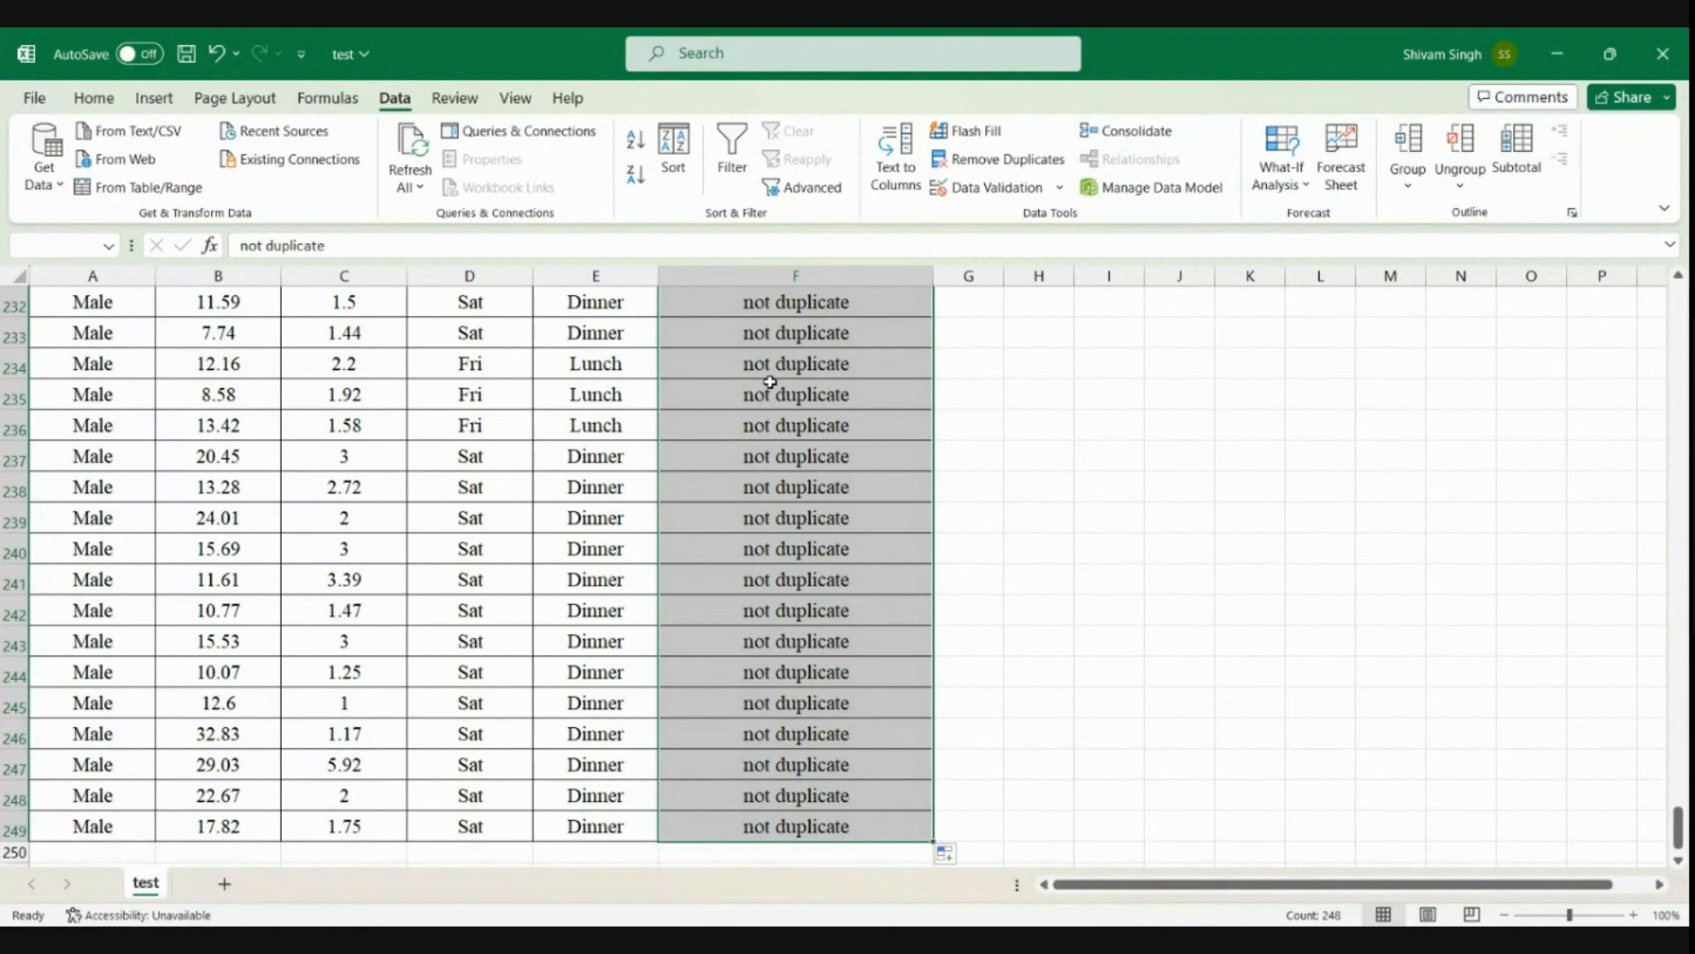
pyautogui.hotkey('ctrl', 'c')
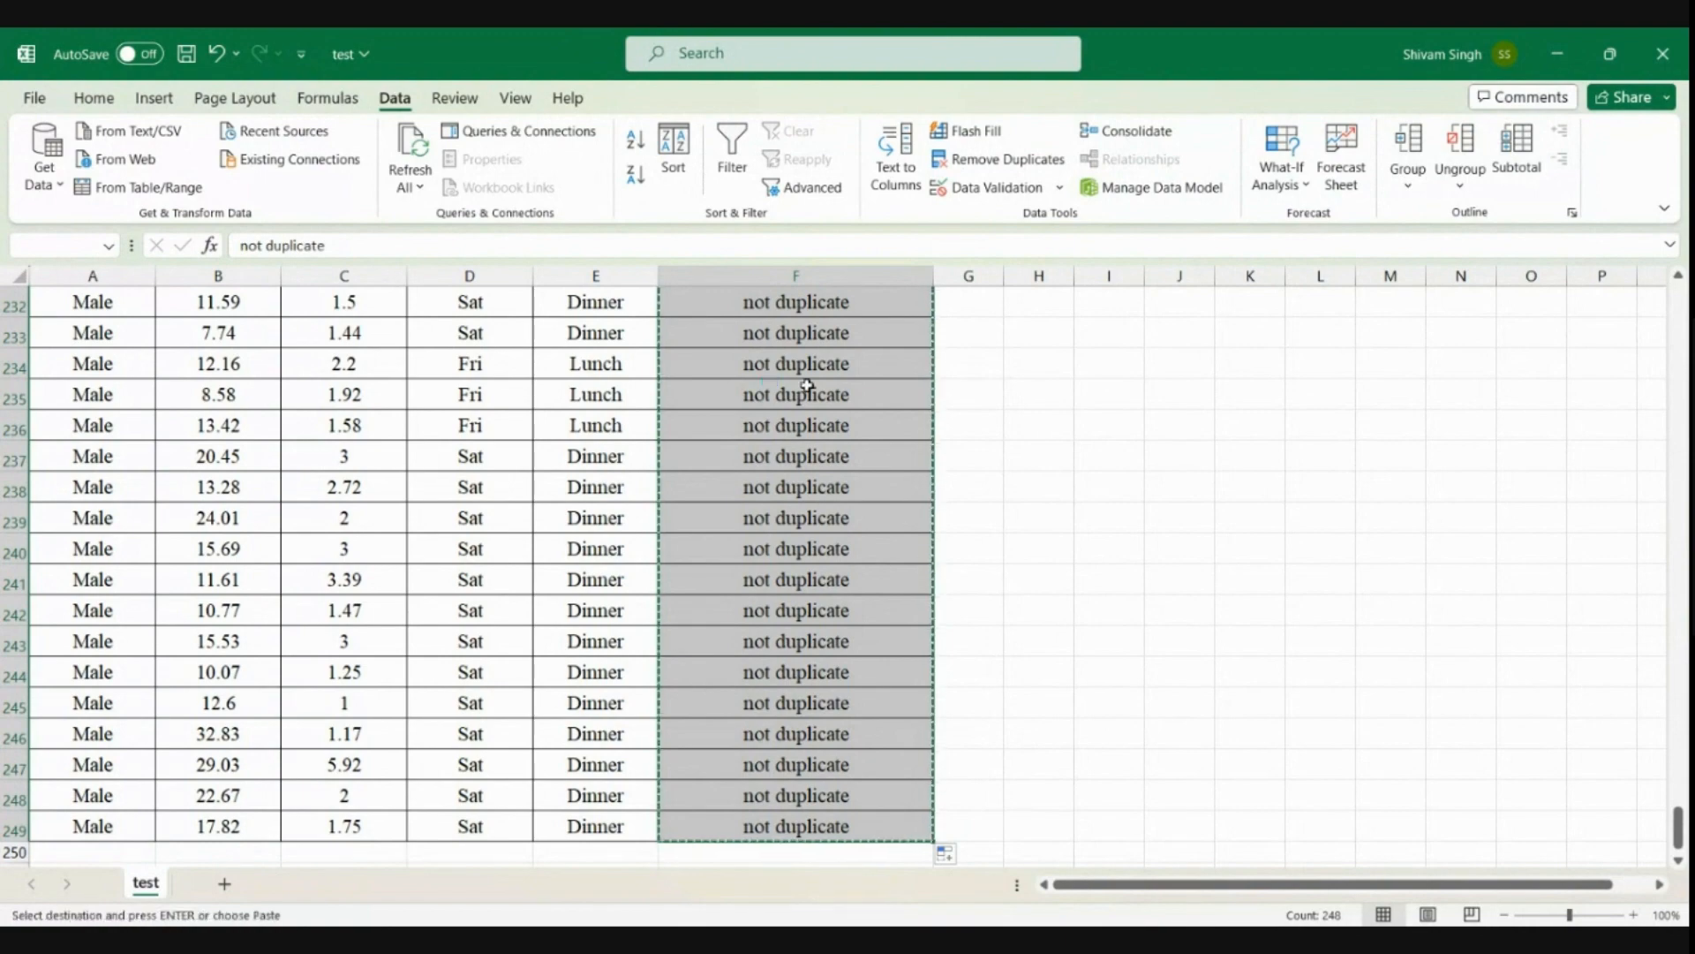
pyautogui.scroll(20, 773, 381)
pyautogui.scroll(20, 806, 385)
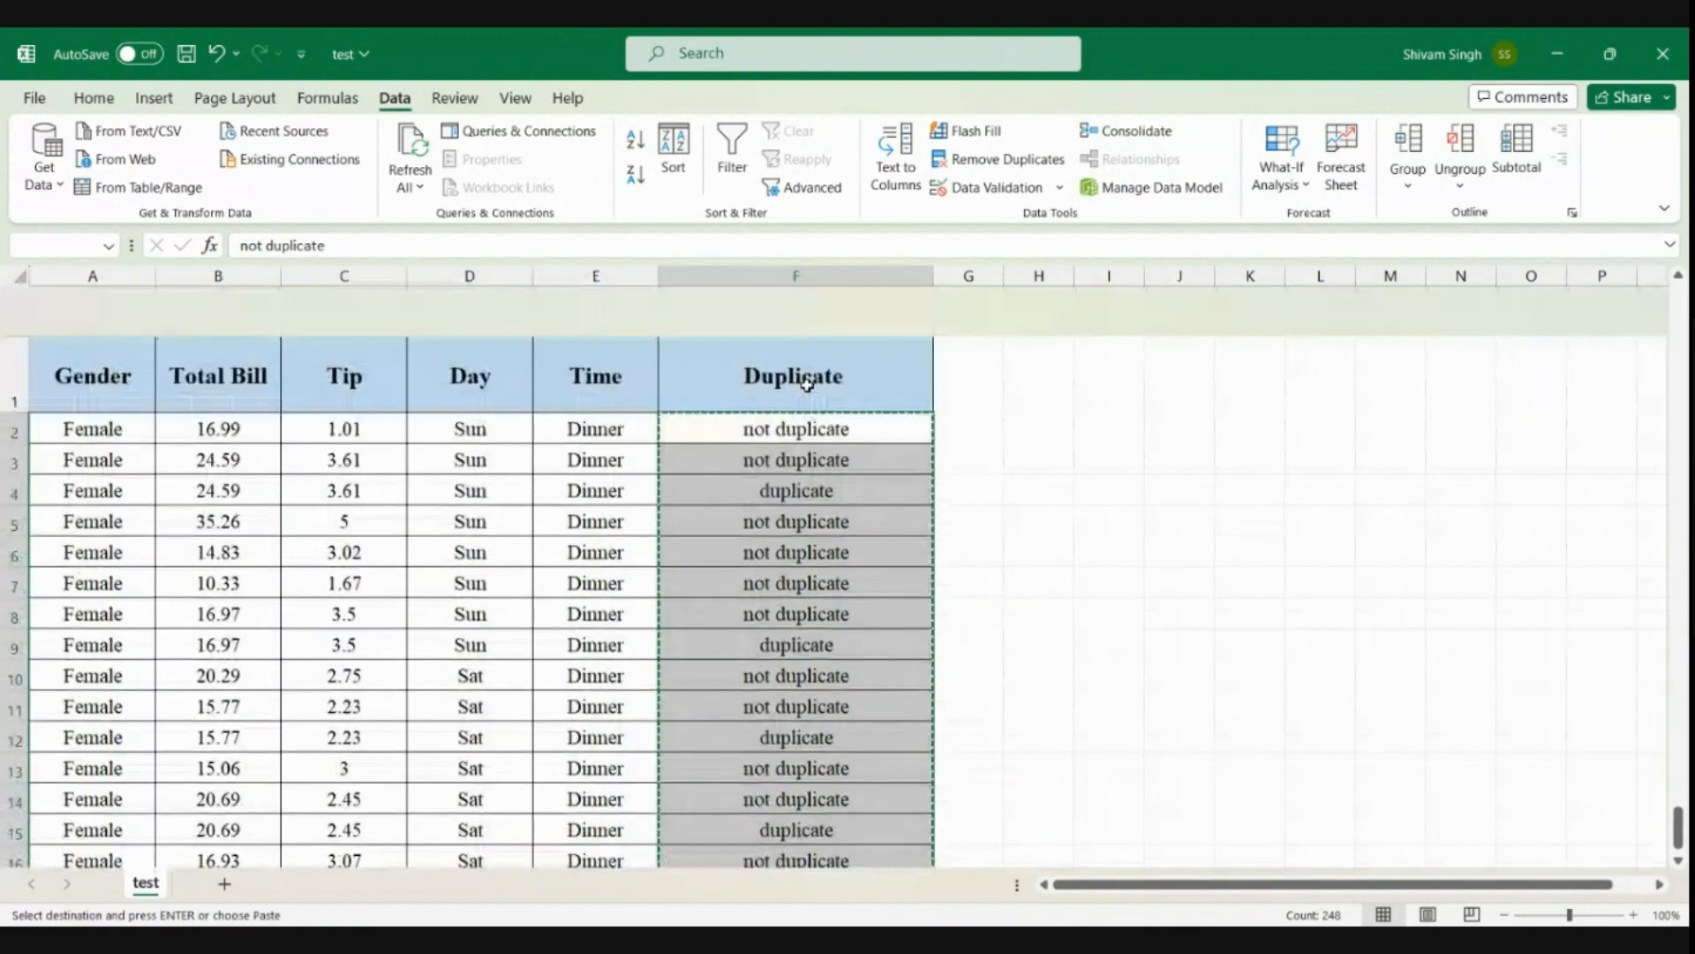
pyautogui.rightClick(801, 392)
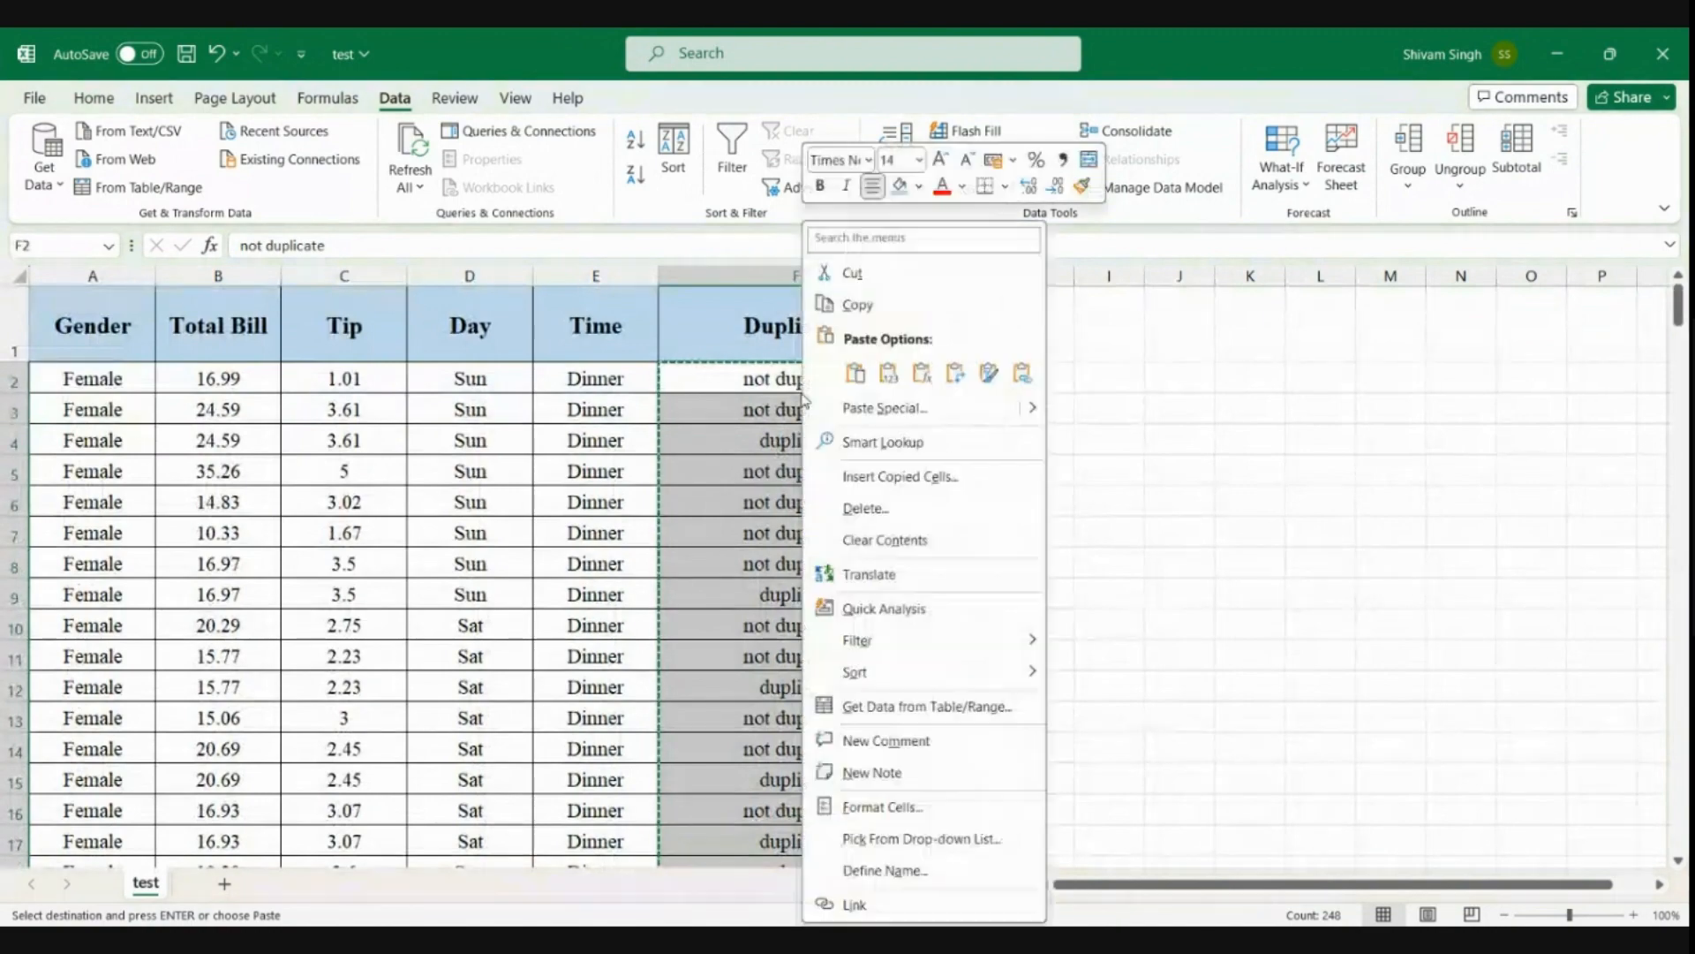
pyautogui.press('Escape')
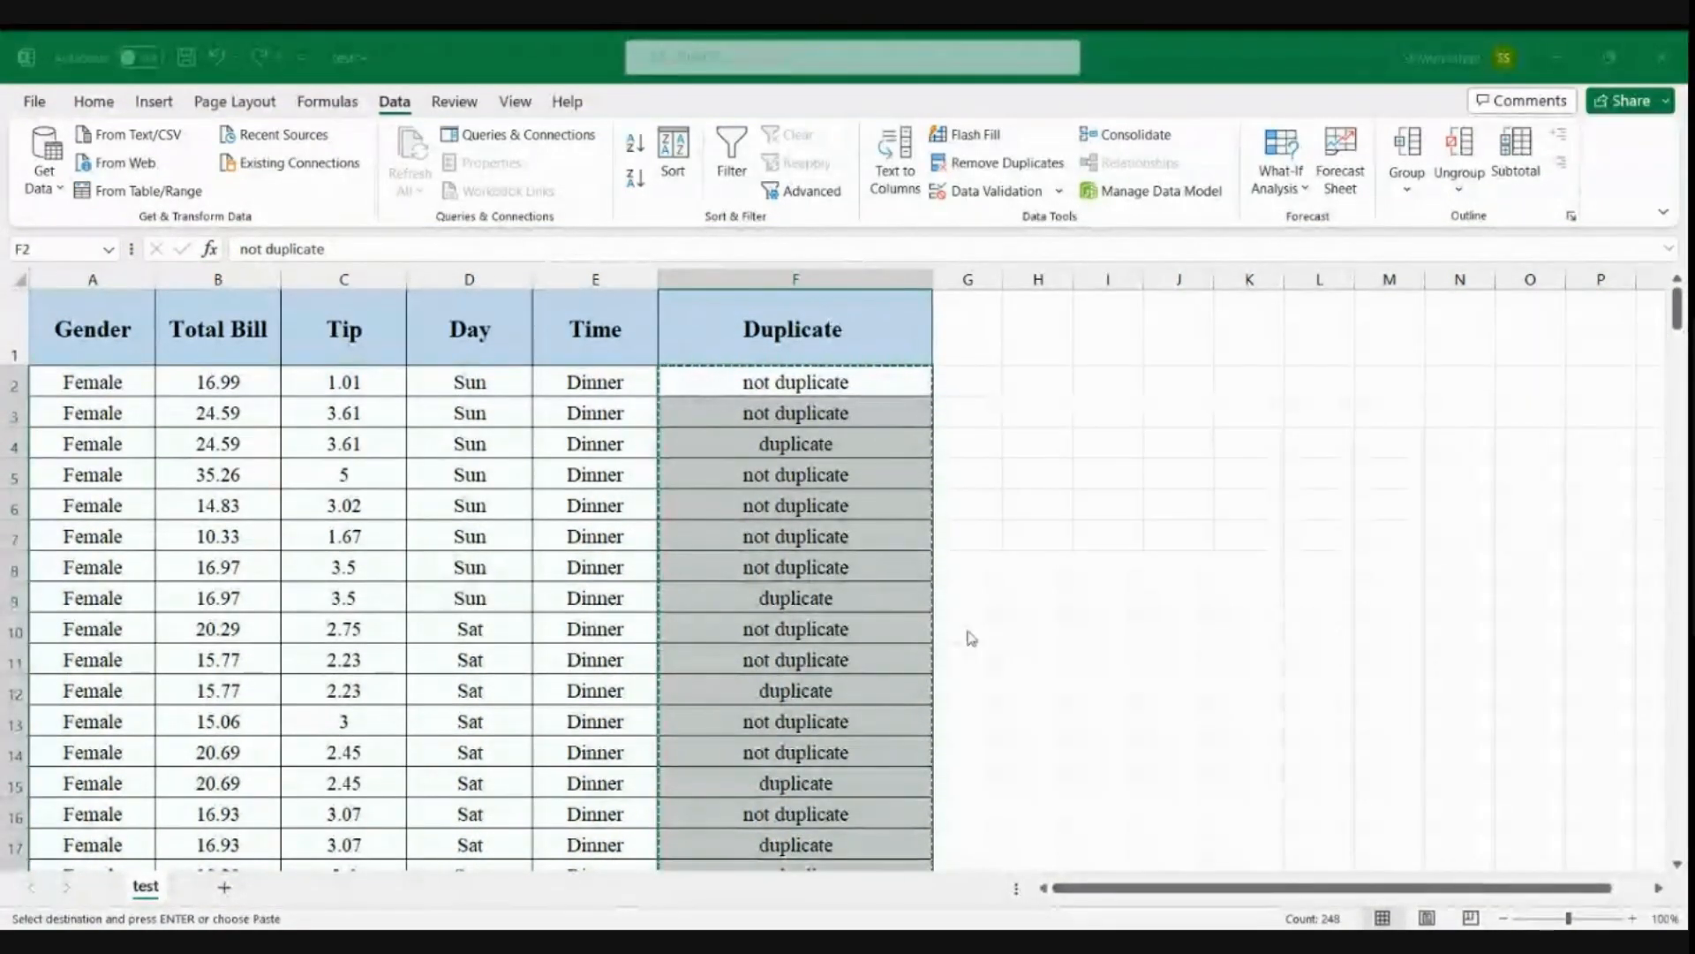
pyautogui.hotkey('ctrl', 'v')
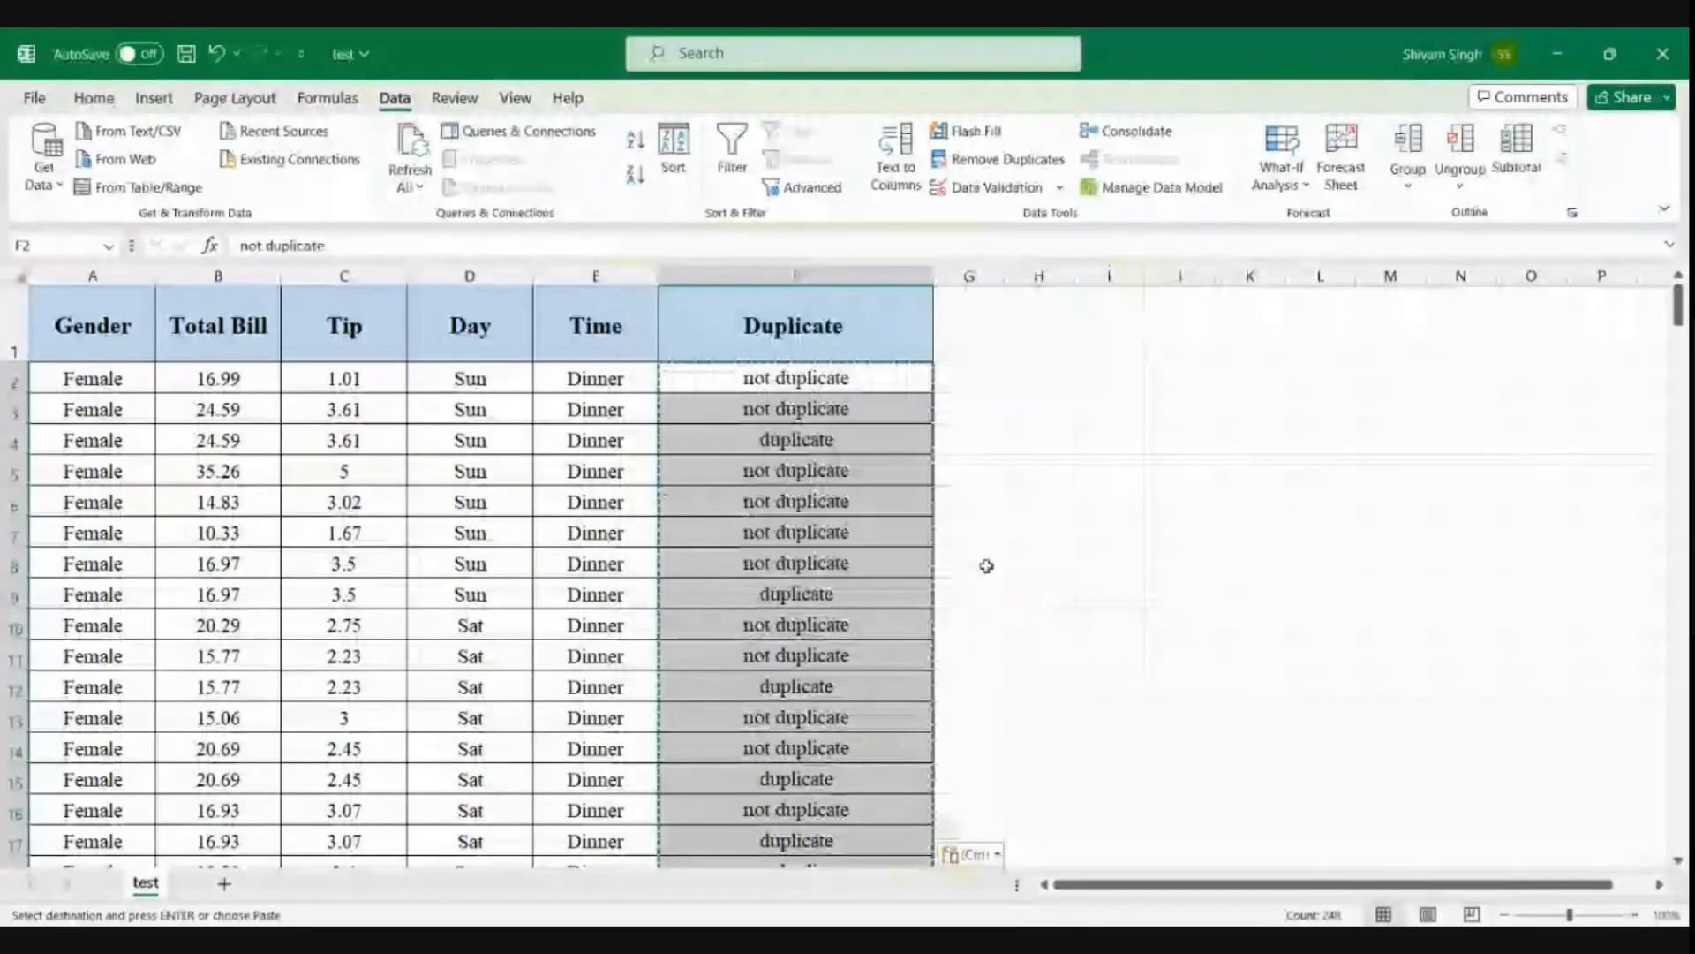
pyautogui.click(878, 488)
pyautogui.click(845, 421)
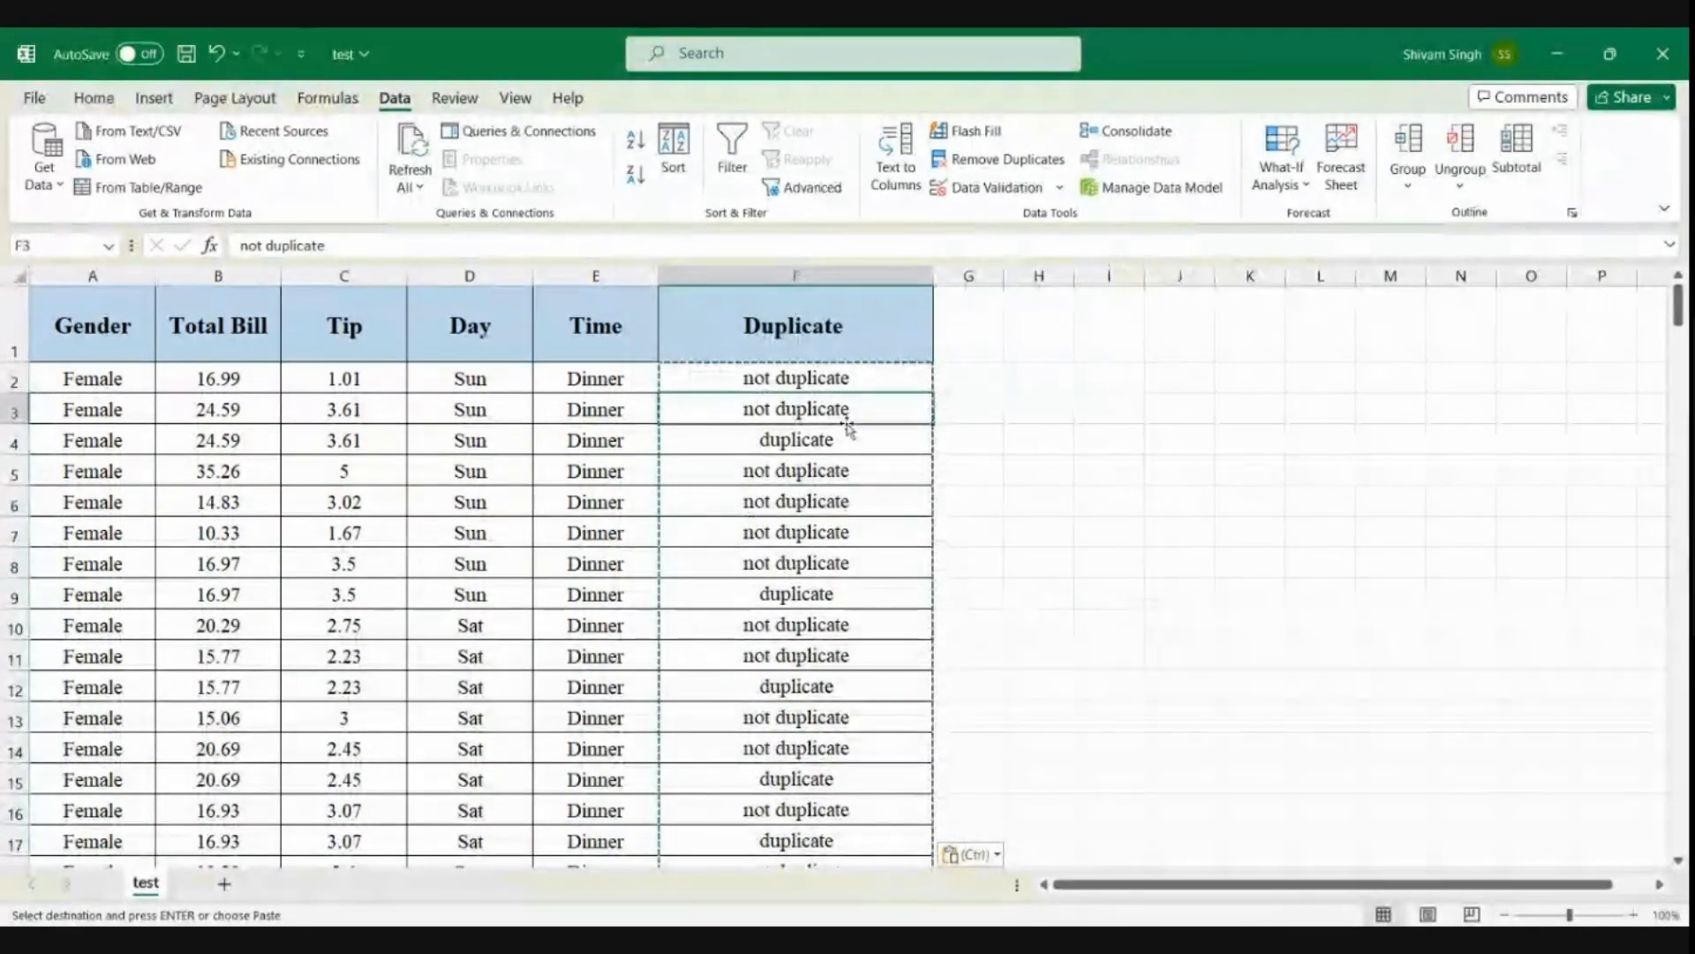
# Leave copy mode and check that F4, F9 and F5 in the Duplicate column hold plain text instead of formulas
pyautogui.press('Escape')
pyautogui.click(830, 443)
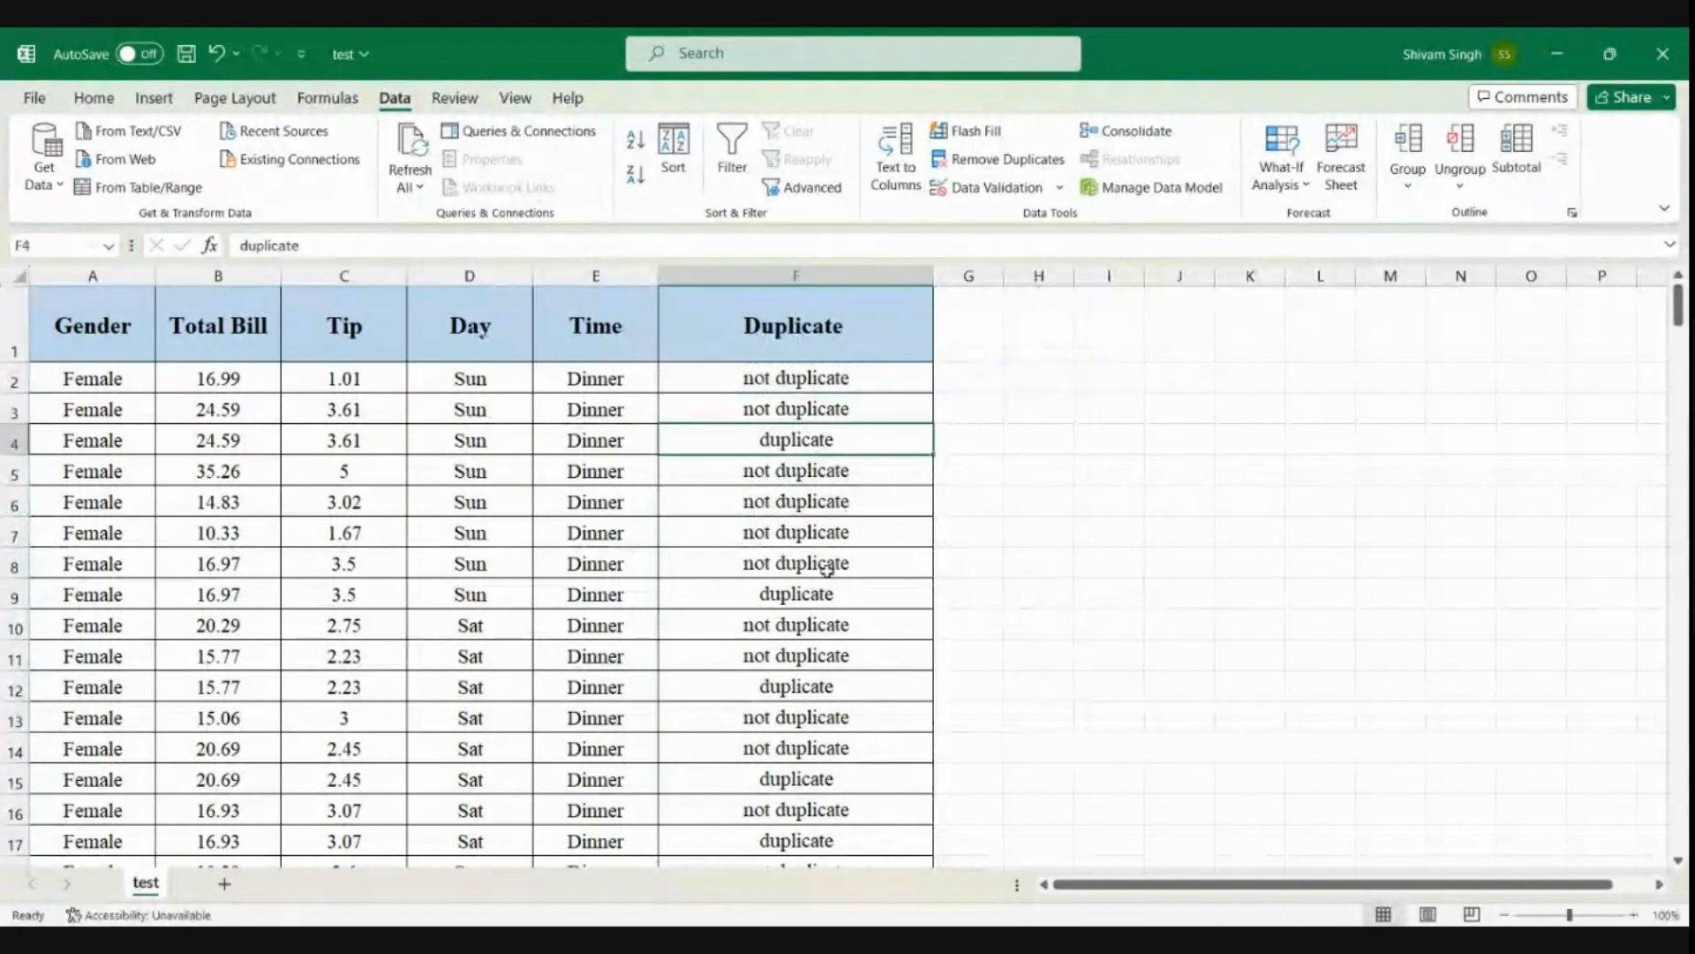
pyautogui.click(819, 601)
pyautogui.click(812, 459)
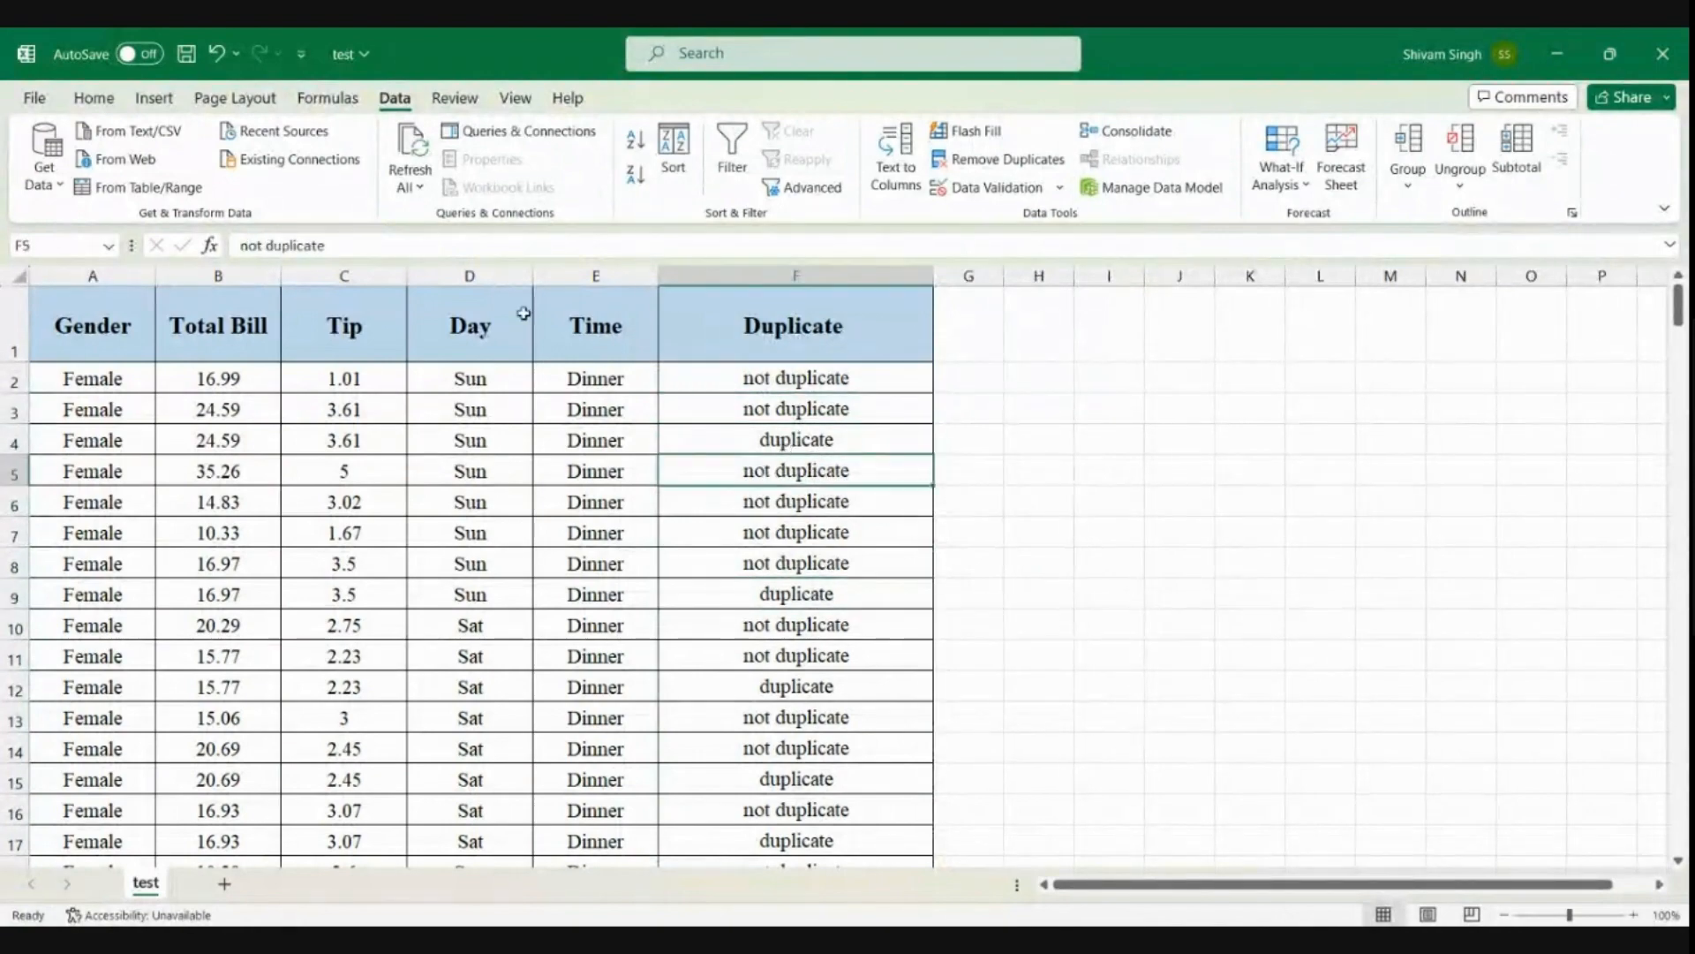
# Sort the data in columns A to F by the Duplicate column on cell values, A to Z, with headers excluded
pyautogui.moveTo(94, 276); pyautogui.dragTo(771, 364)
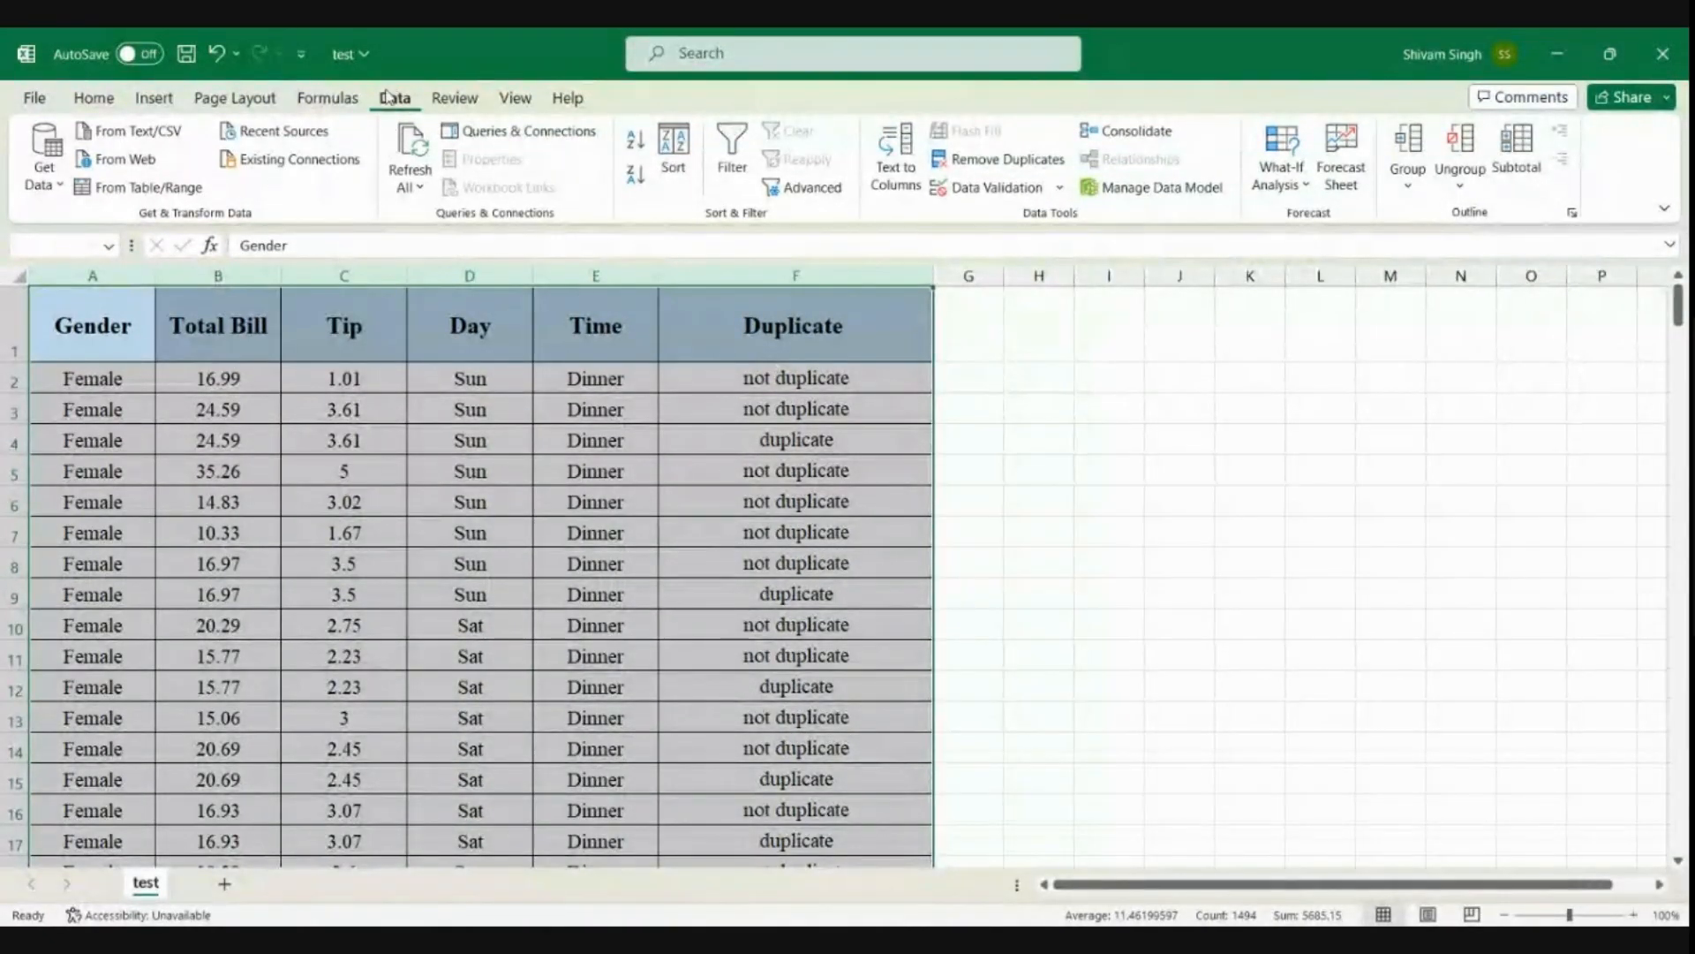
pyautogui.click(672, 159)
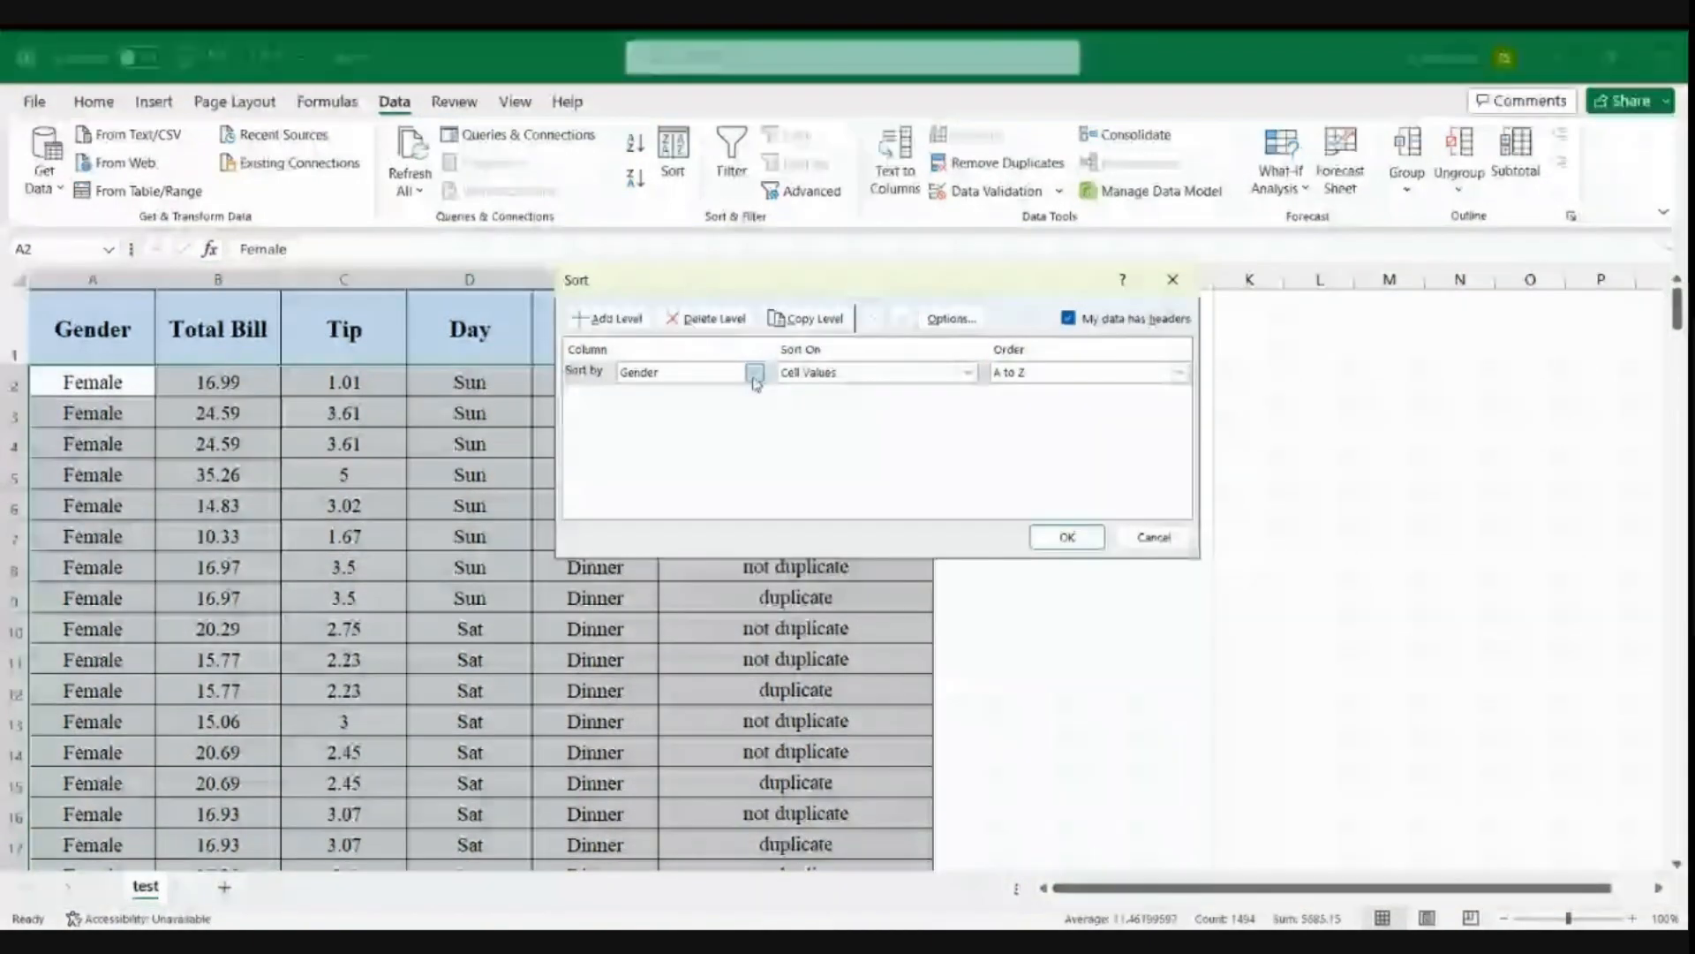
pyautogui.click(755, 372)
pyautogui.click(678, 474)
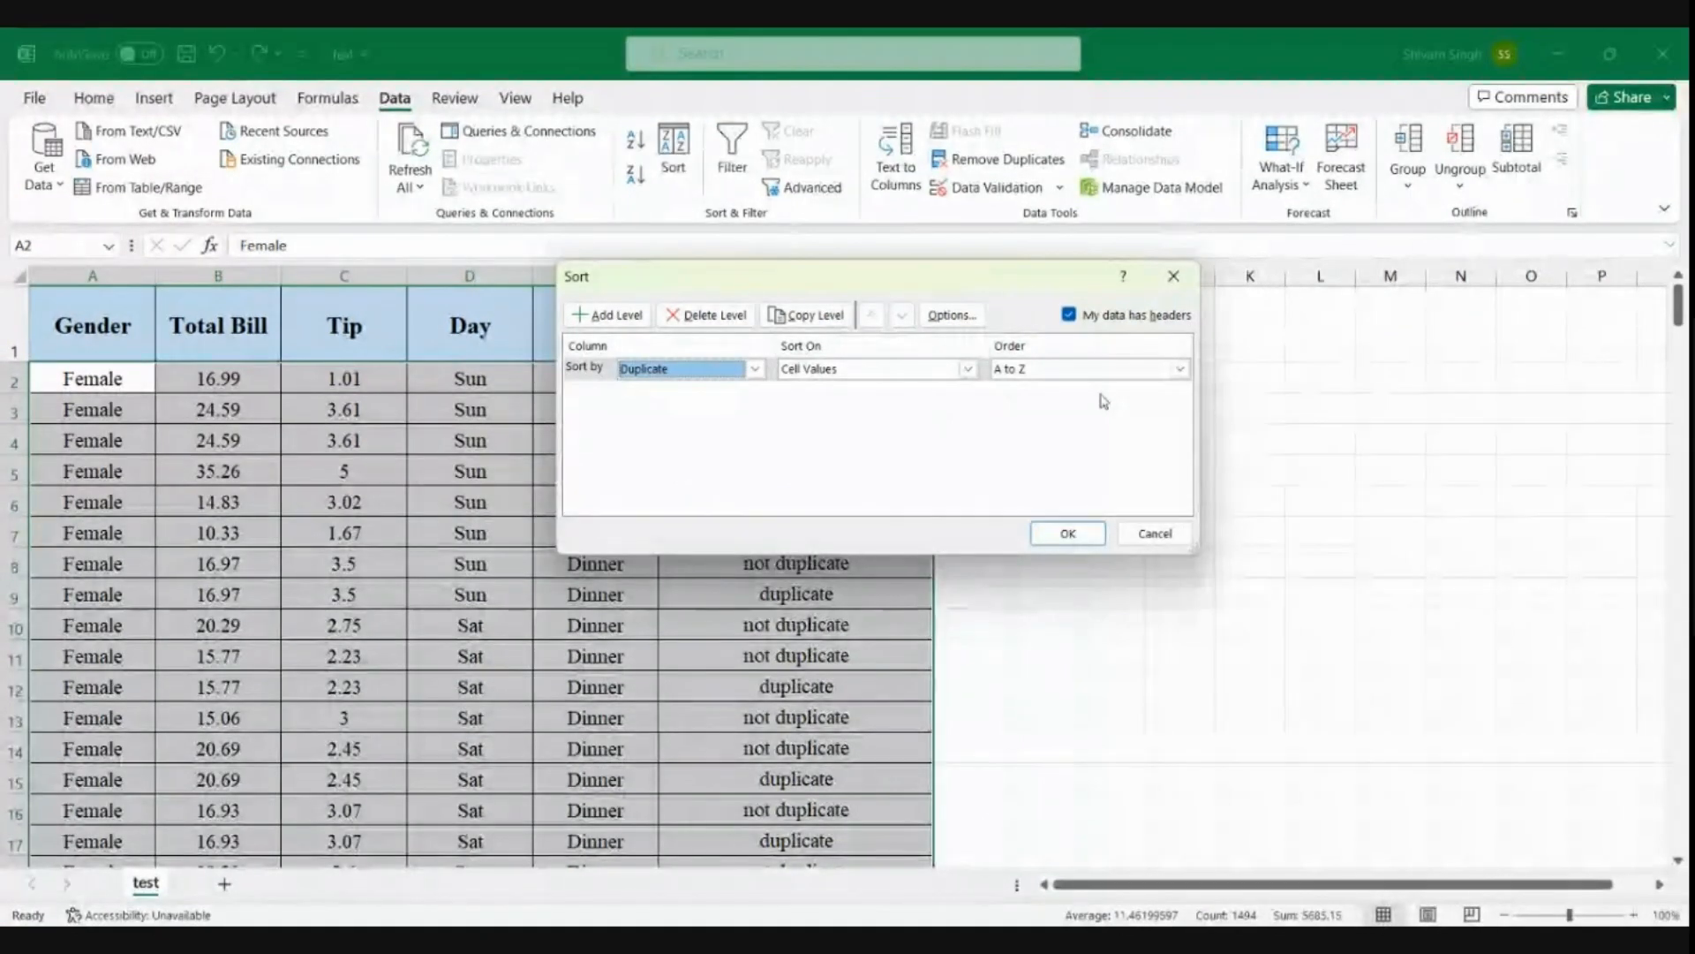
pyautogui.moveTo(861, 284); pyautogui.dragTo(1266, 402)
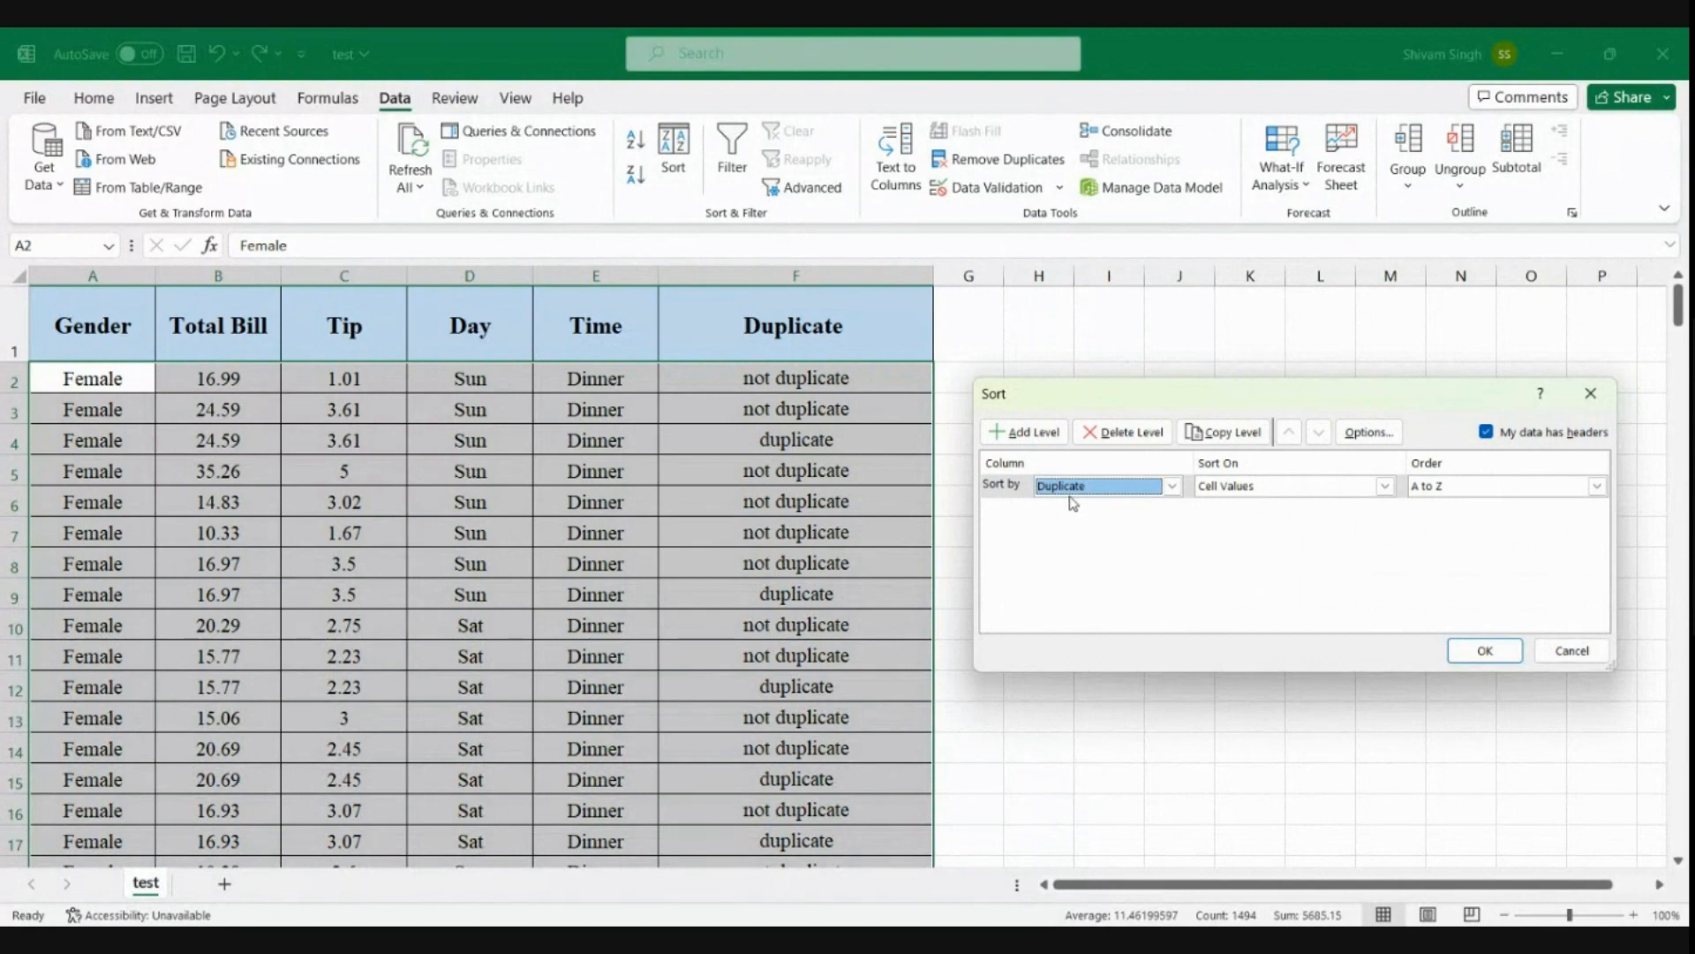
pyautogui.click(1457, 648)
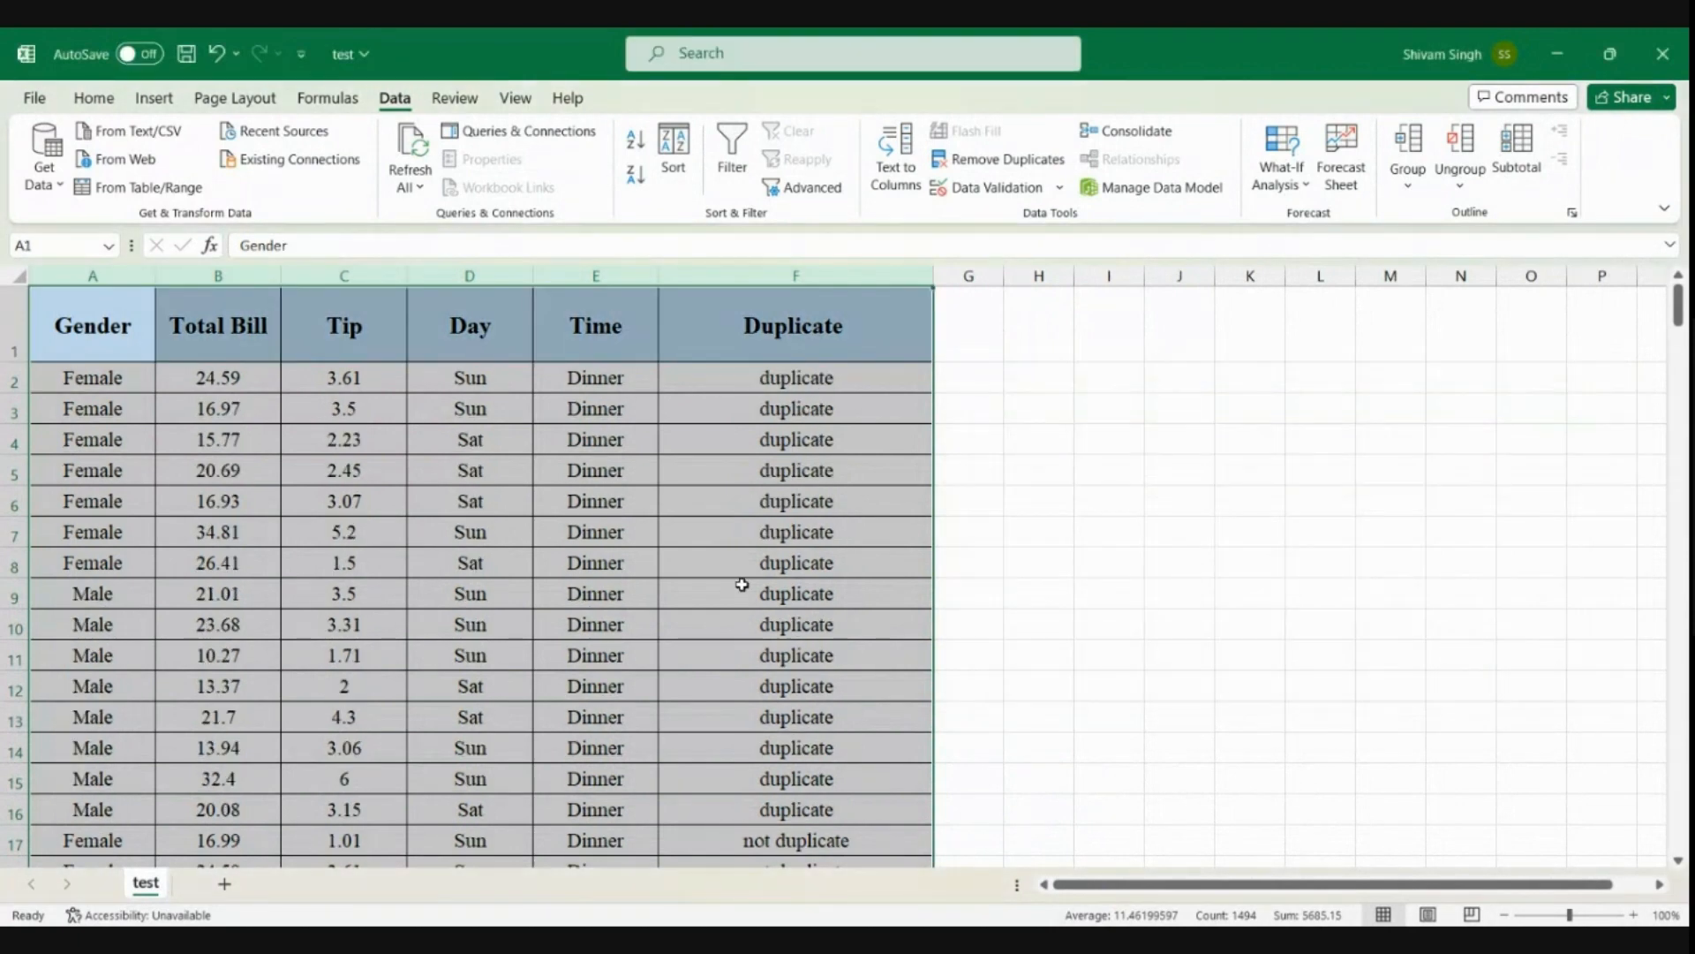
# Select the group of duplicate records in F2:F16 to check how many there are
pyautogui.click(744, 588)
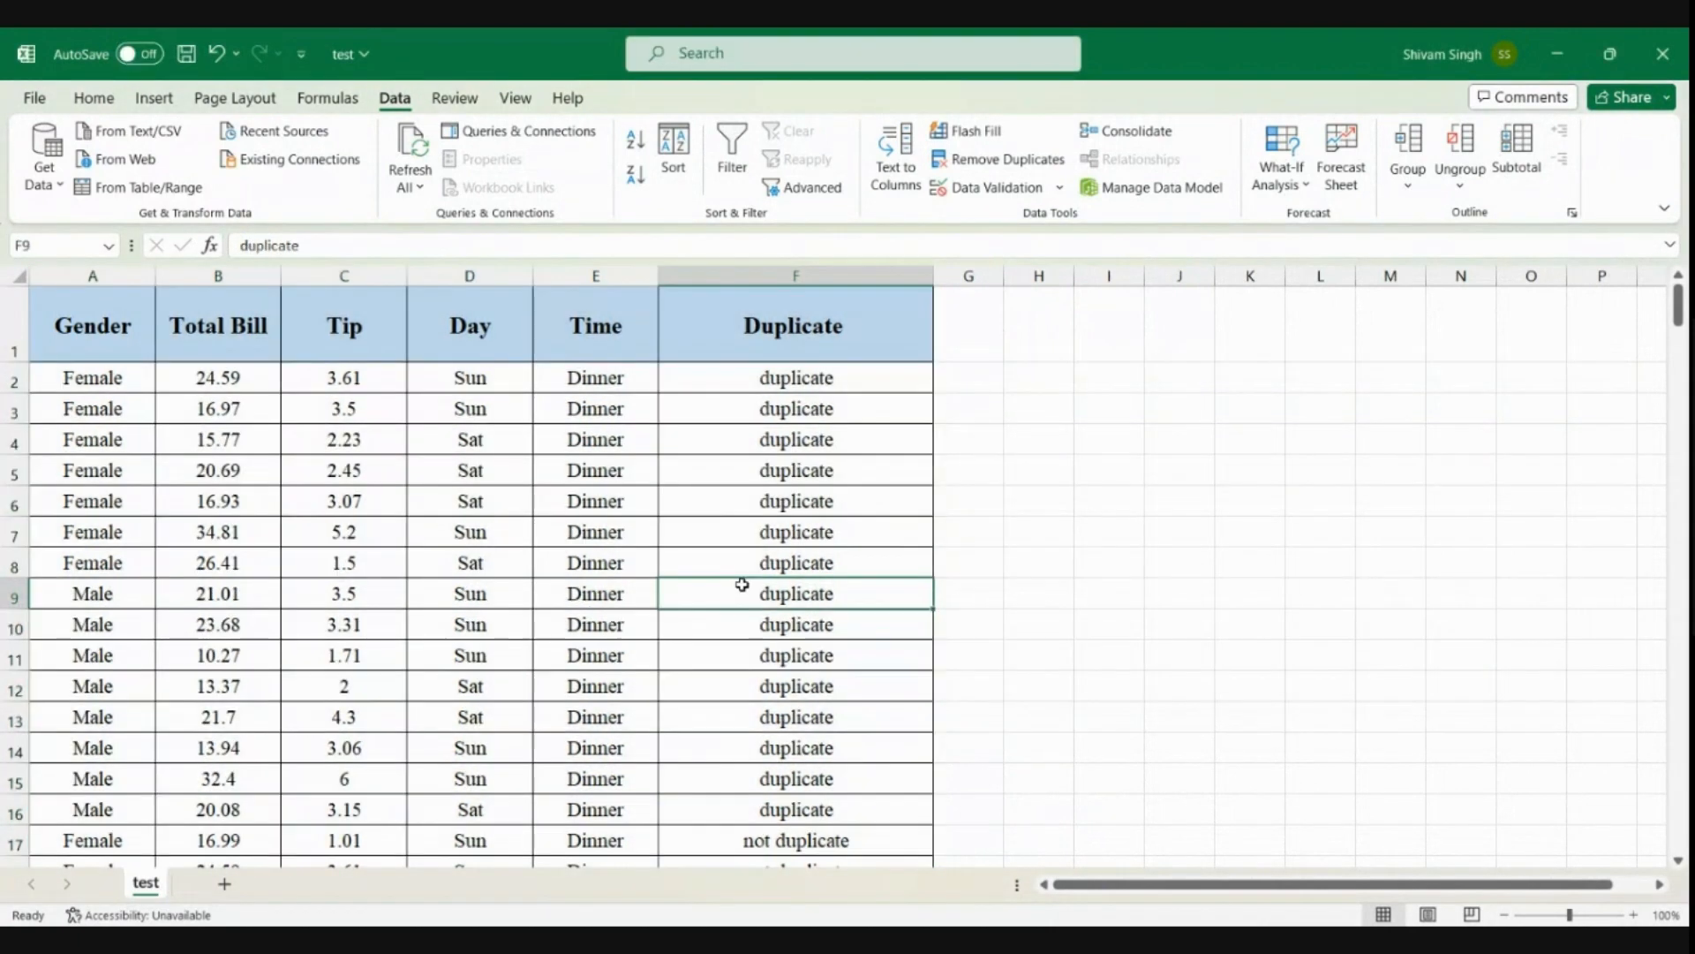
pyautogui.click(825, 380)
pyautogui.hotkey('shift', 'Down')
pyautogui.hotkey('shift', 'Down')
pyautogui.hotkey('shift', 'Down')
pyautogui.hotkey('shift', 'Down')
pyautogui.hotkey('shift', 'Down')
pyautogui.hotkey('shift', 'Down')
pyautogui.hotkey('shift', 'Down')
pyautogui.hotkey('shift', 'Down')
pyautogui.hotkey('shift', 'Down')
pyautogui.hotkey('shift', 'Down')
pyautogui.hotkey('shift', 'Down')
pyautogui.hotkey('shift', 'Down')
pyautogui.hotkey('shift', 'Down')
pyautogui.hotkey('shift', 'Down')
pyautogui.hotkey('shift', 'Down')
pyautogui.hotkey('shift', 'Down')
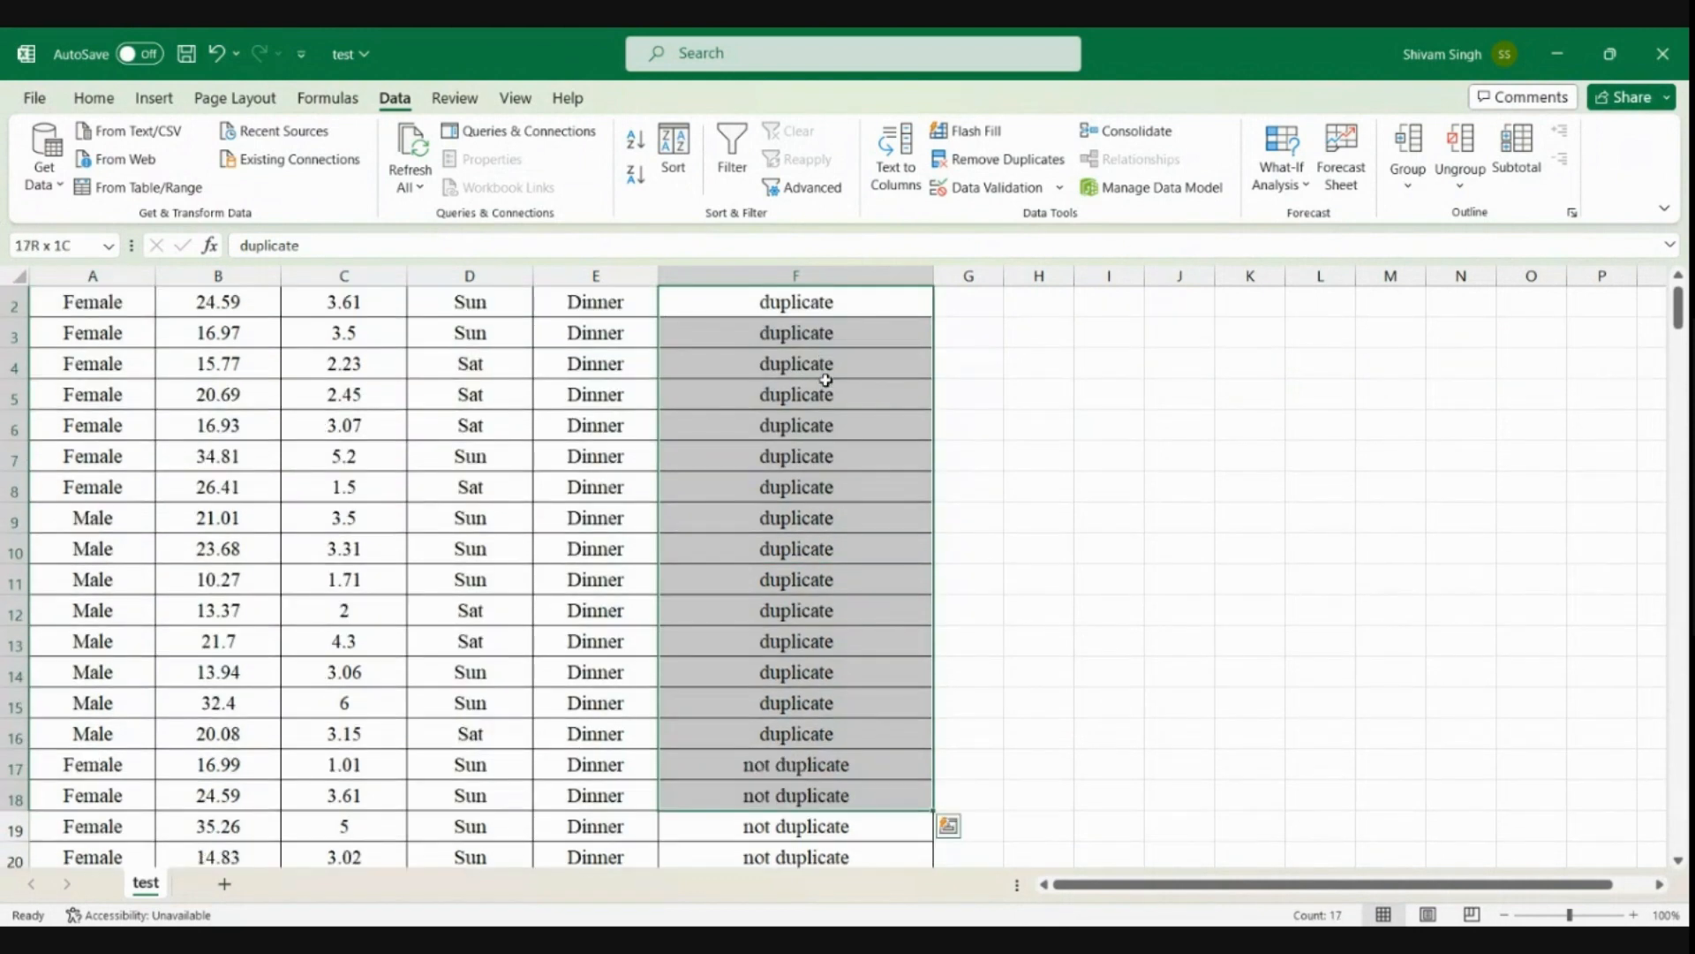
pyautogui.hotkey('shift', 'Up')
pyautogui.hotkey('shift', 'Up')
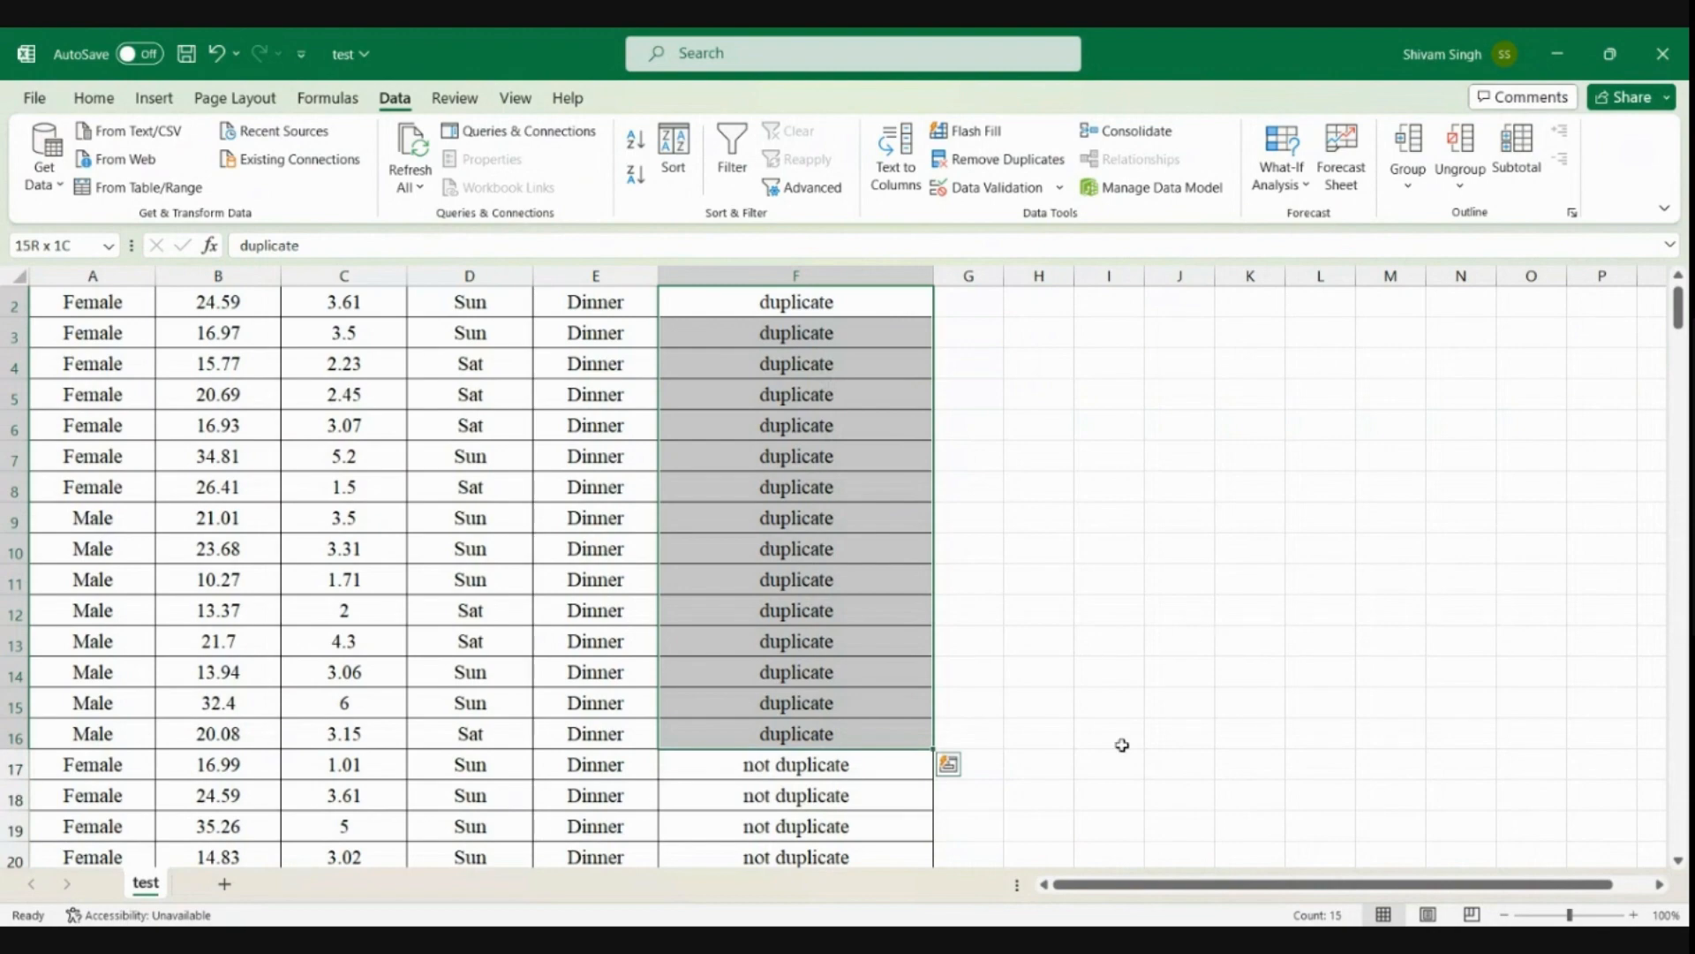
# Extend the selection from F2 to the last record in row 249 to check the total count, and return to F11
pyautogui.hotkey('ctrl', 'shift', 'Down')
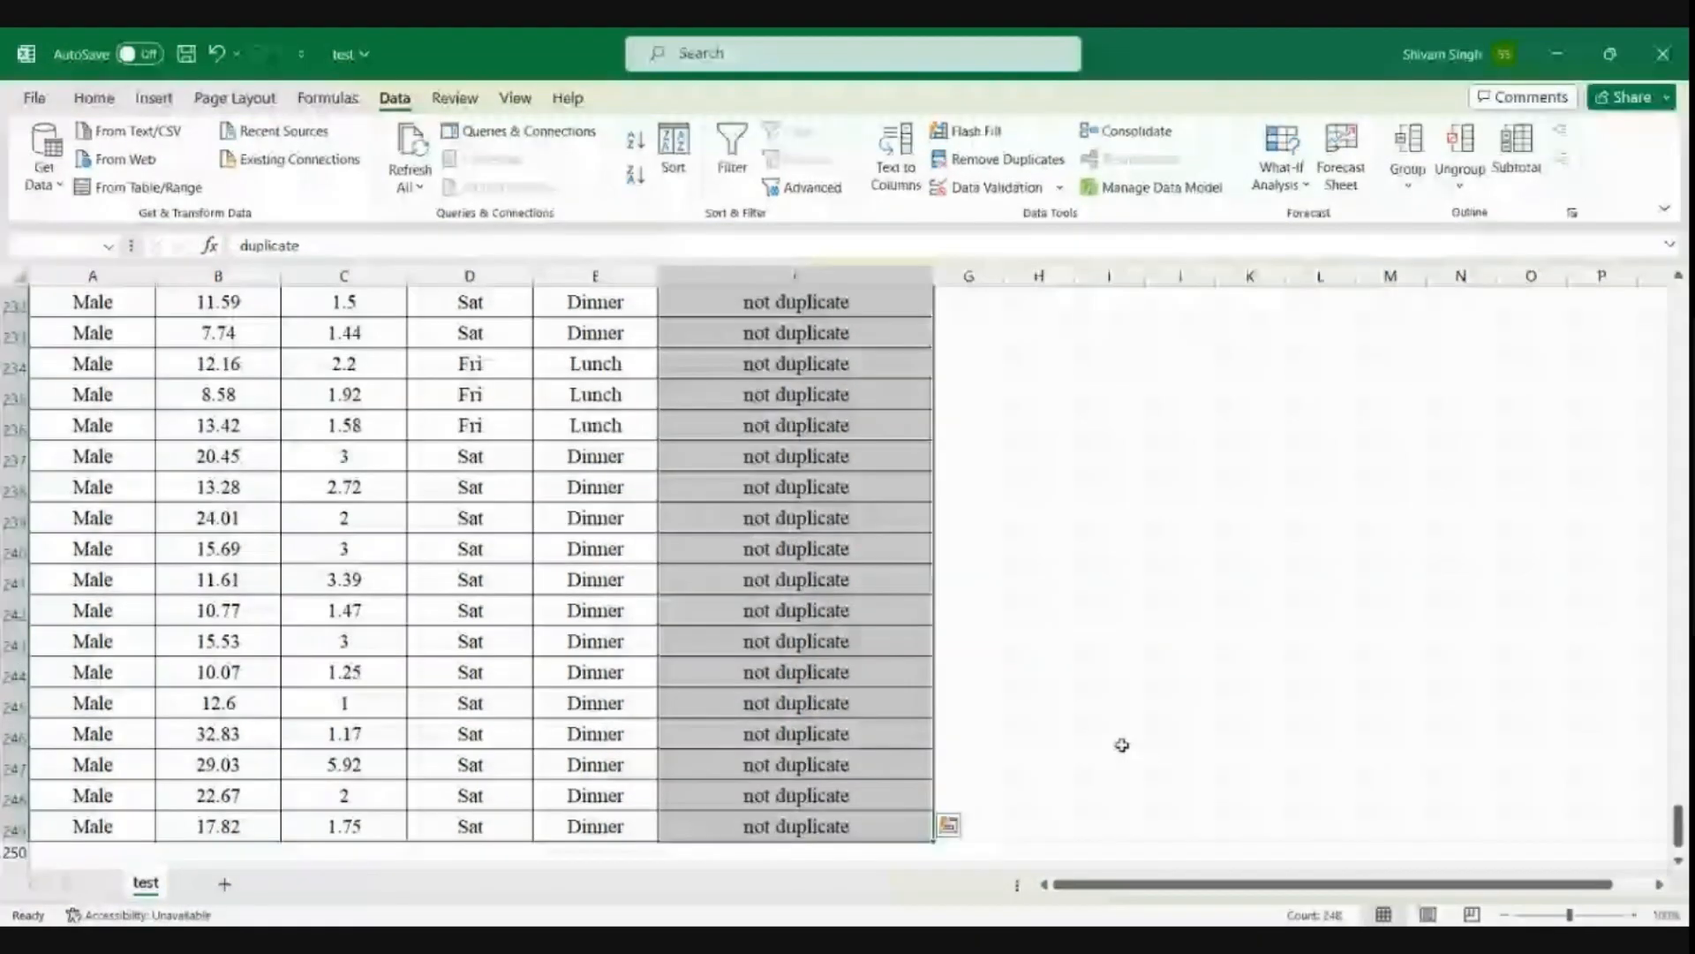
pyautogui.scroll(20, 795, 650)
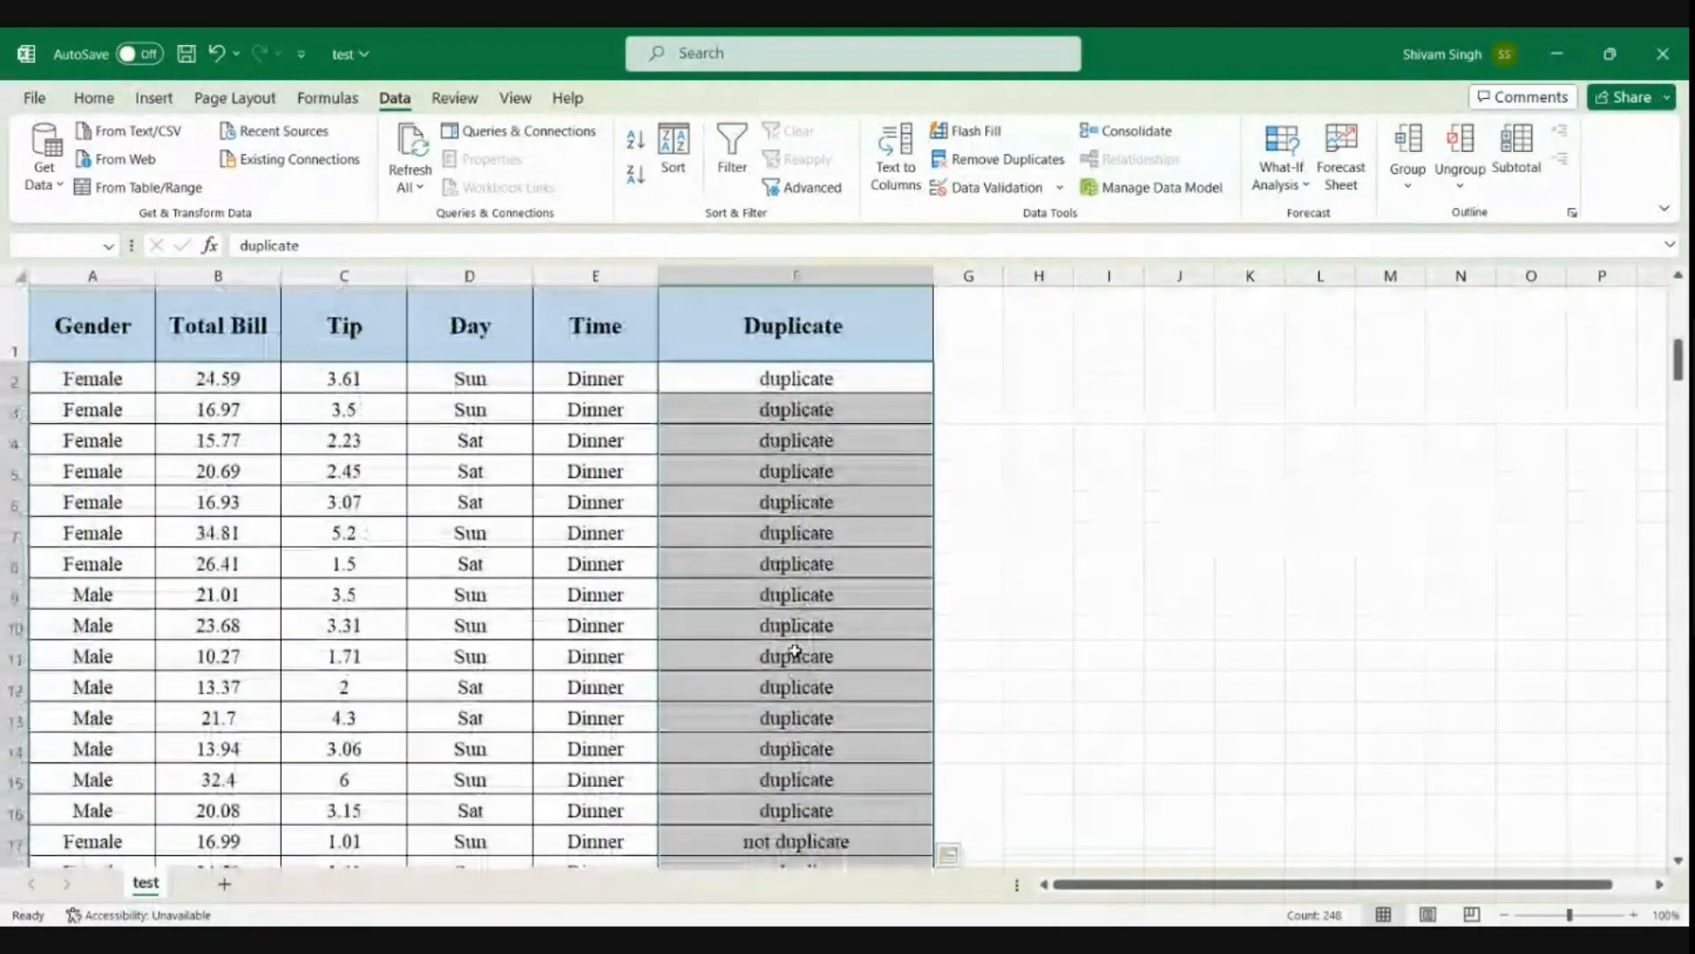
pyautogui.click(795, 651)
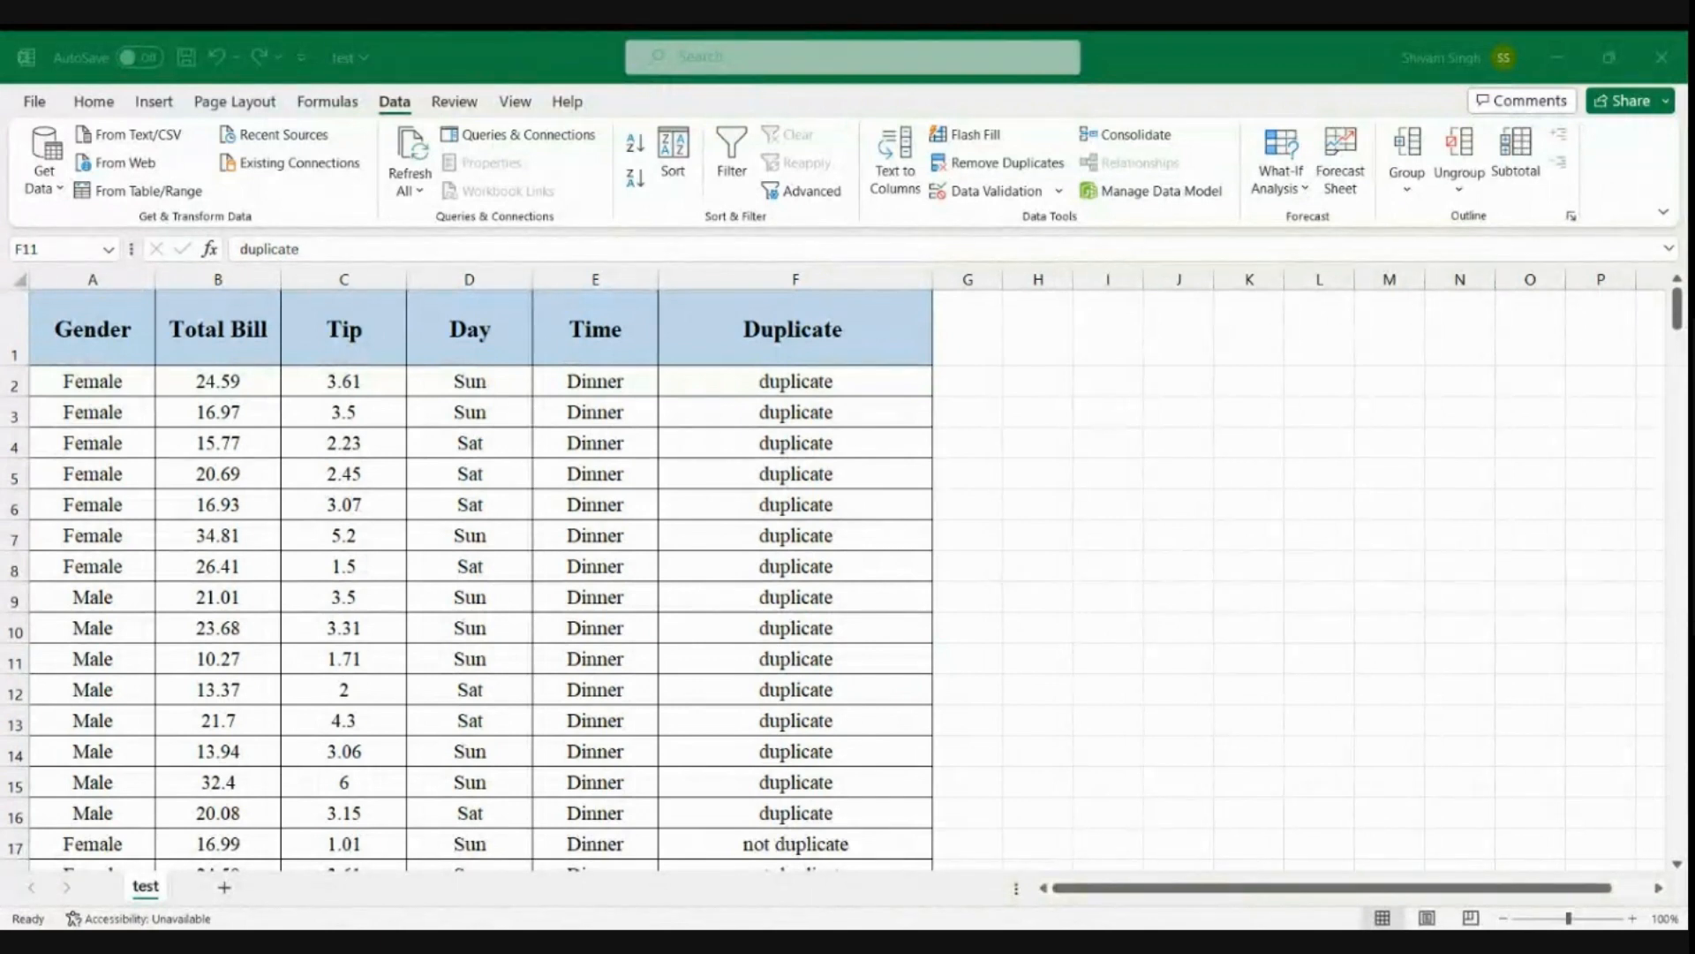
# Paste the contact number text into J4 and increase its font size by two increments
pyautogui.click(995, 439)
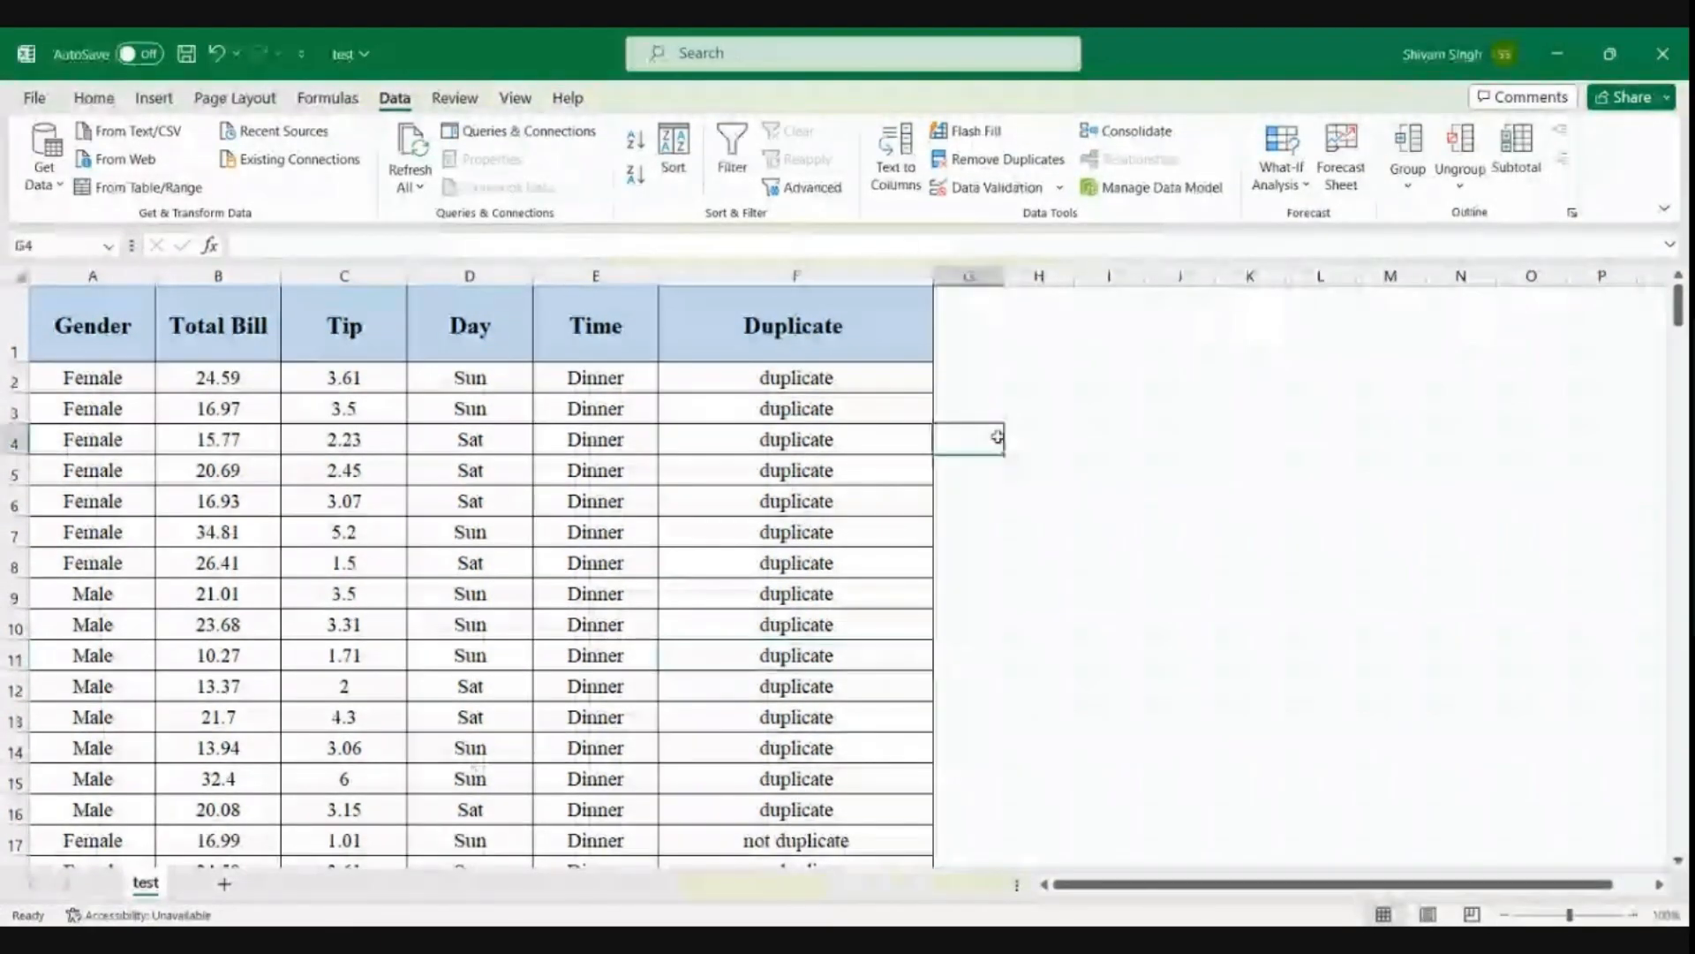
pyautogui.click(1170, 450)
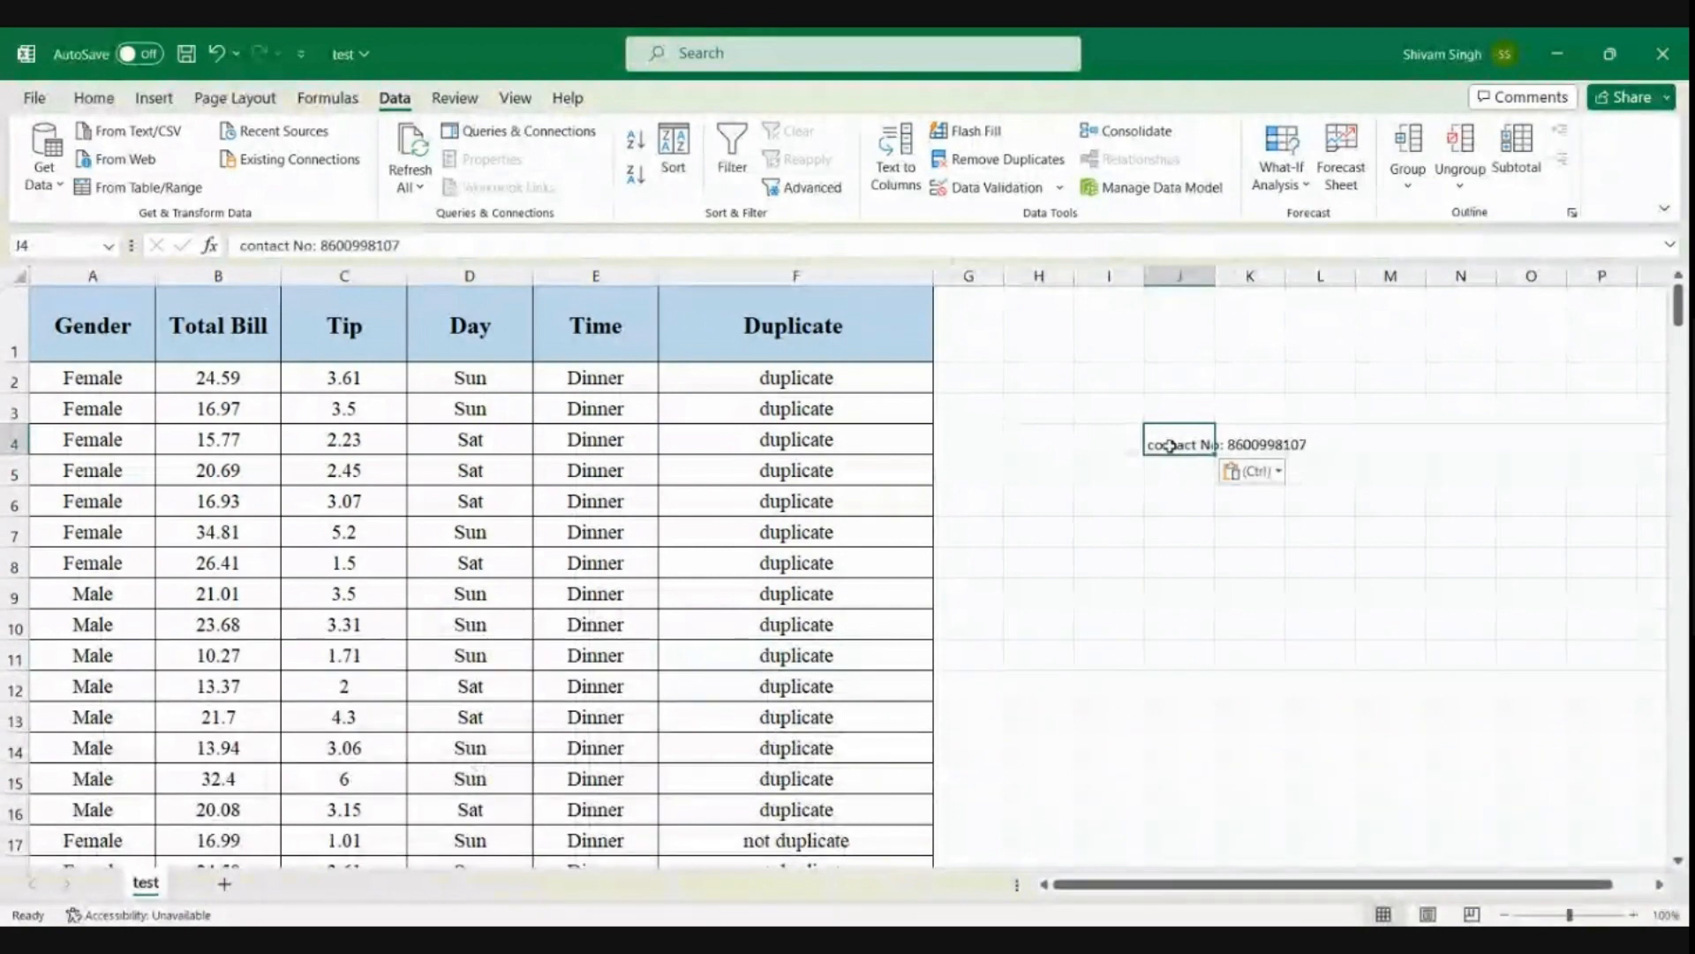
pyautogui.click(92, 98)
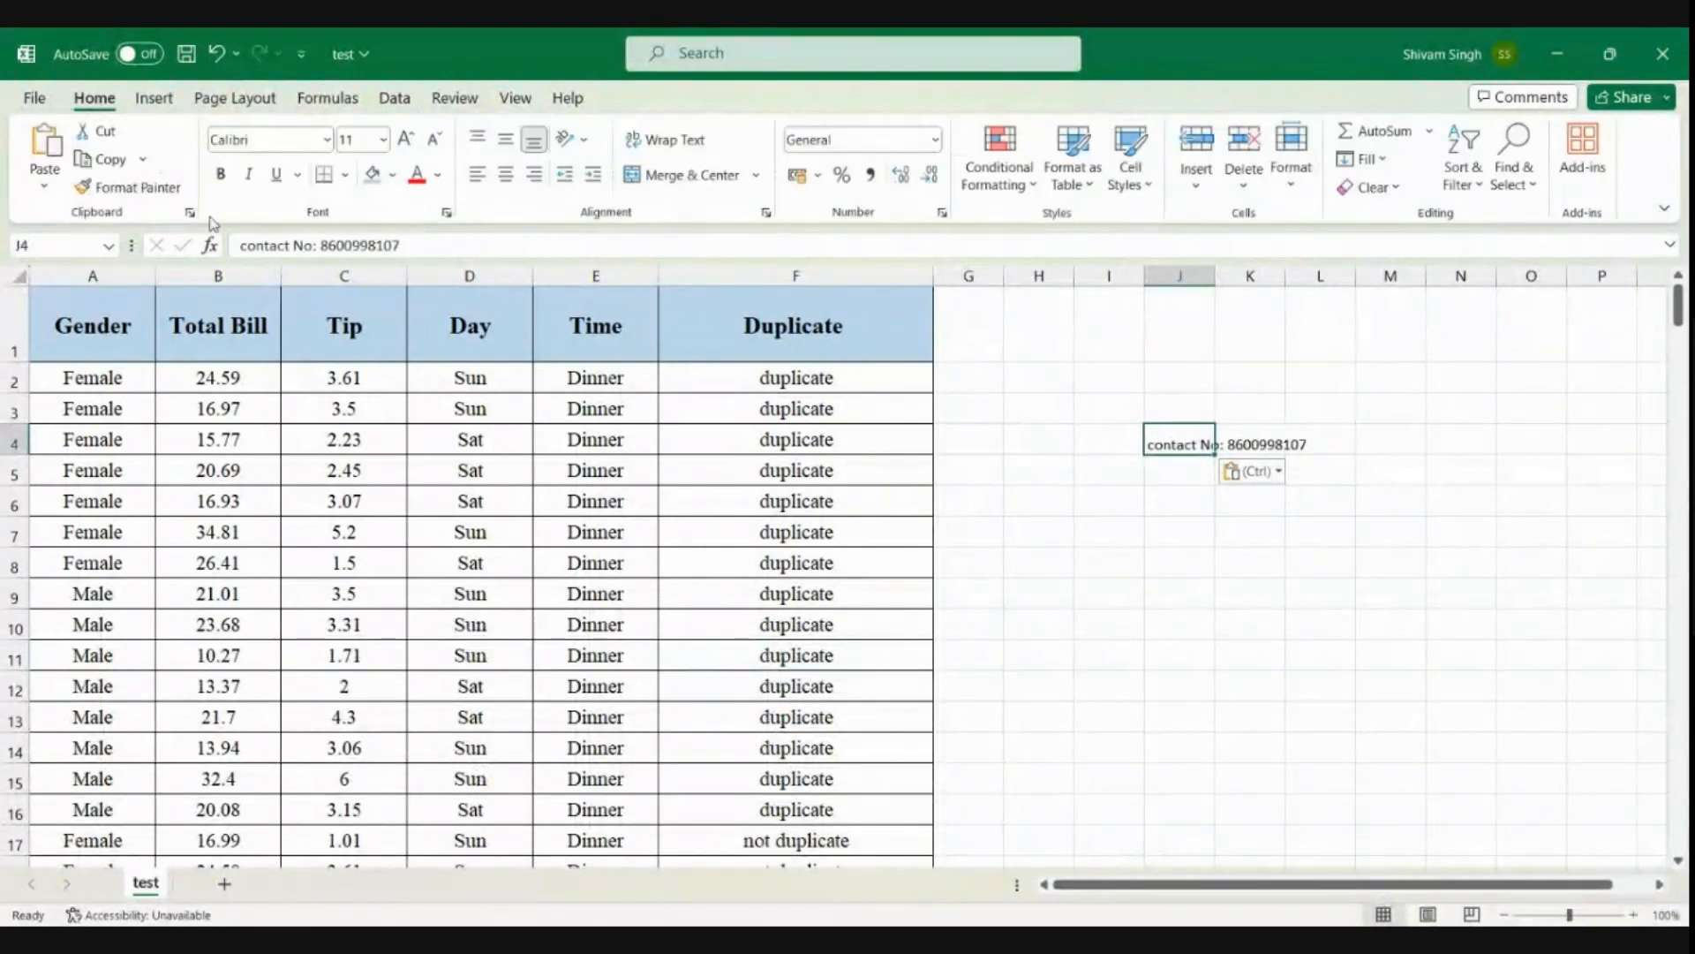
pyautogui.click(405, 138)
pyautogui.click(405, 139)
pyautogui.click(1047, 574)
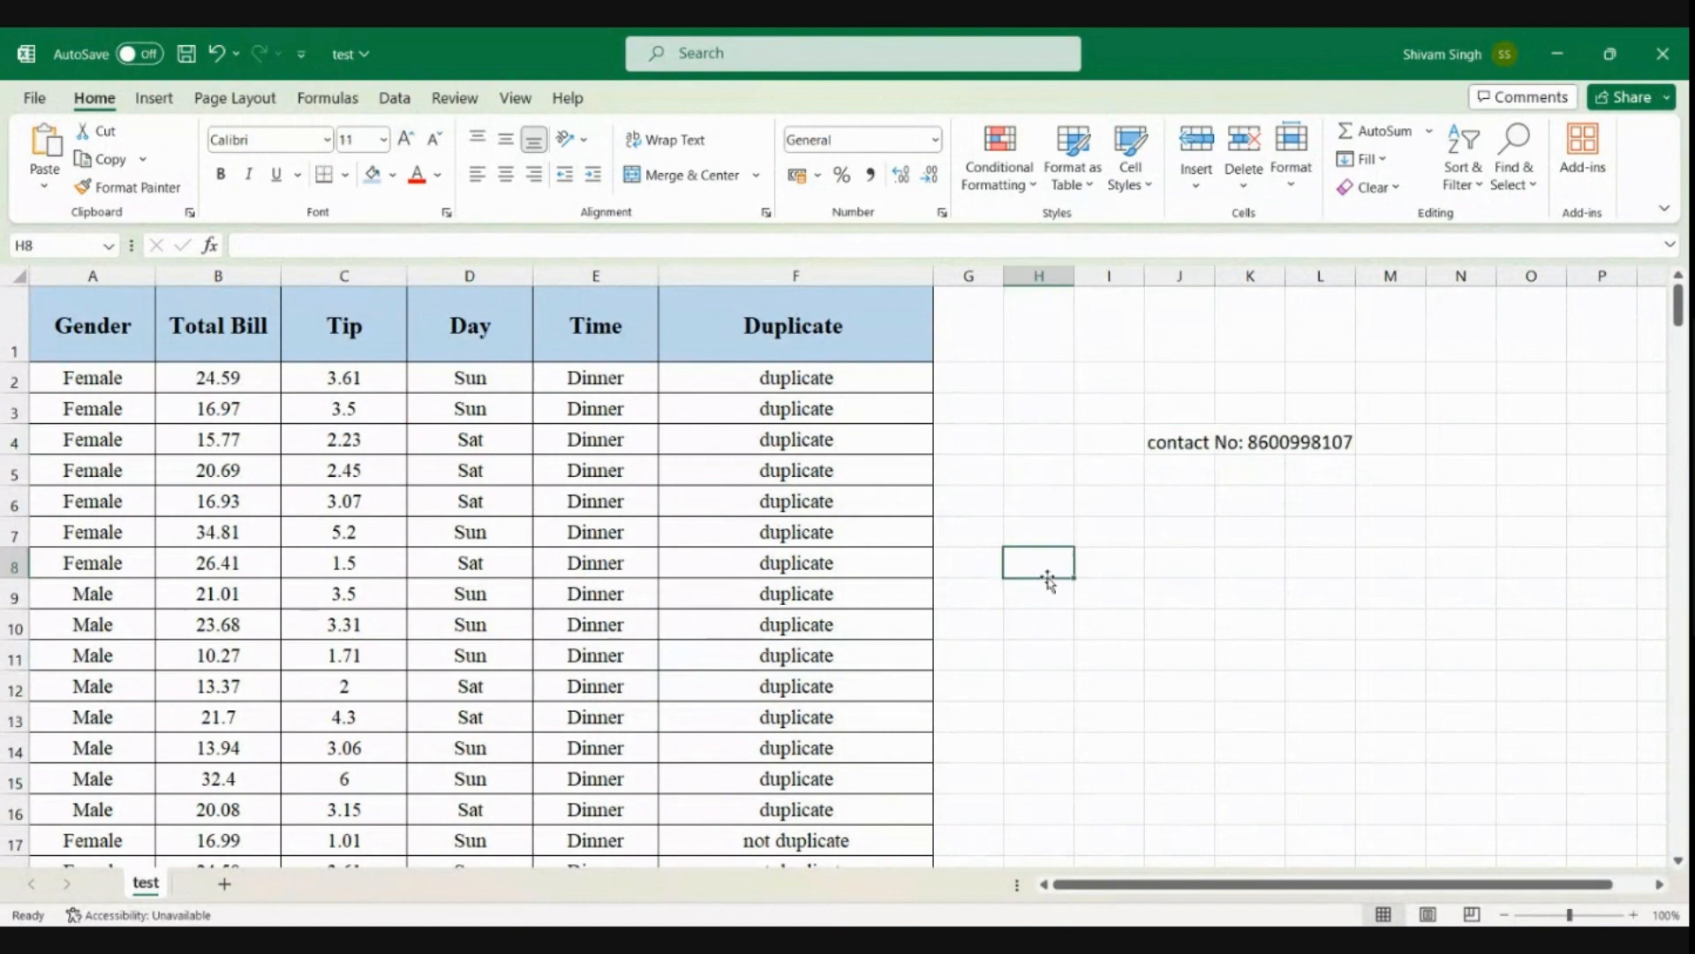